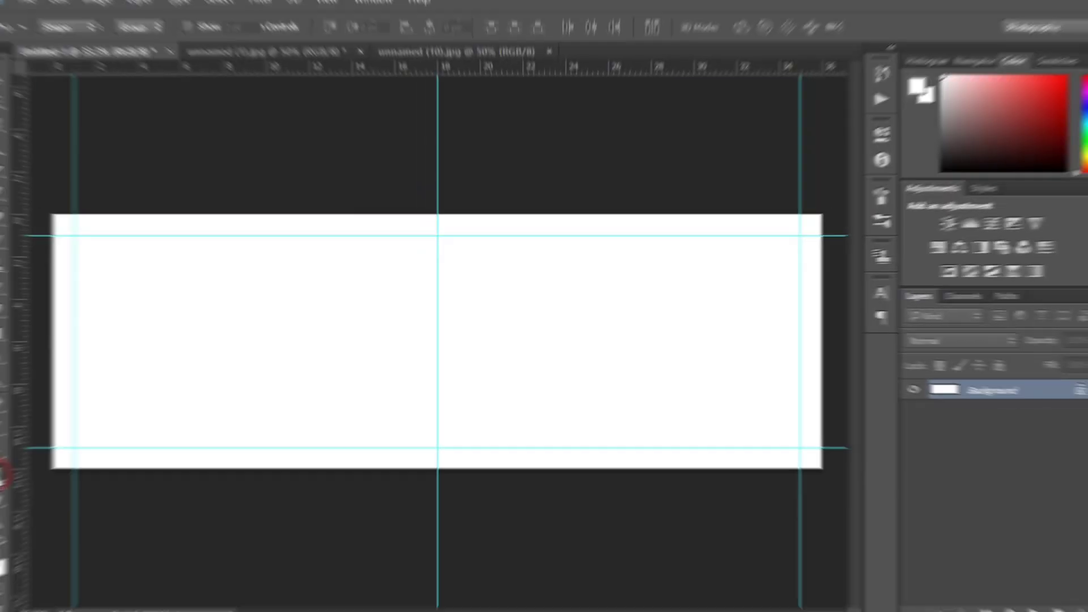
Create a 1320 × 624 px rectangle with a blue-grey fill
{"action": "left_click", "coordinate": [158, 236]}
{"action": "type", "text": "1320"}
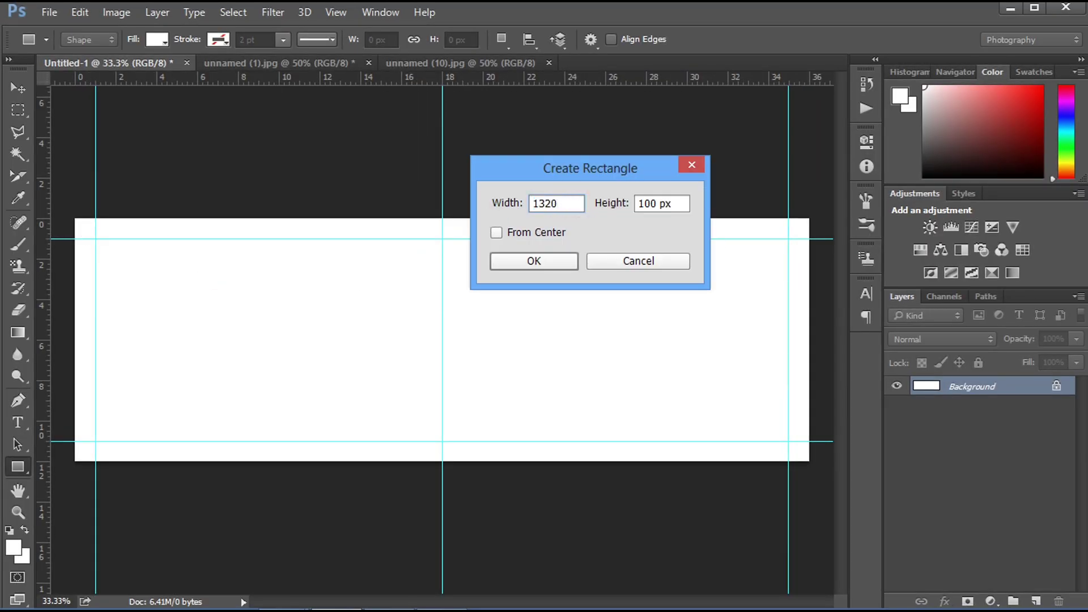
{"action": "key", "text": "Tab"}
{"action": "type", "text": "624"}
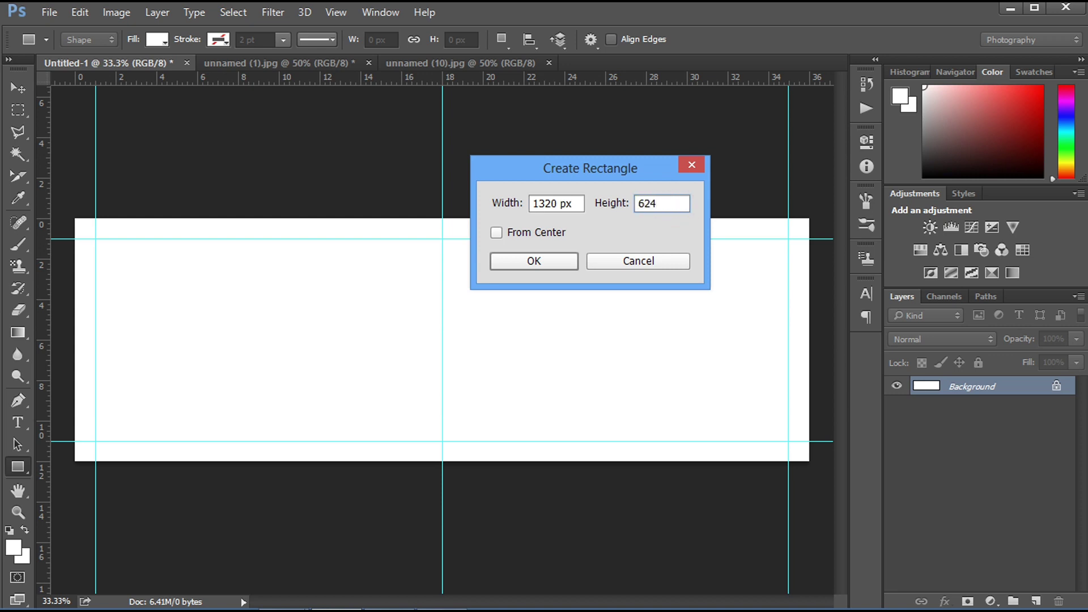
{"action": "key", "text": "Tab"}
{"action": "key", "text": "Return"}
{"action": "left_click", "coordinate": [696, 259]}
{"action": "left_click", "coordinate": [684, 325]}
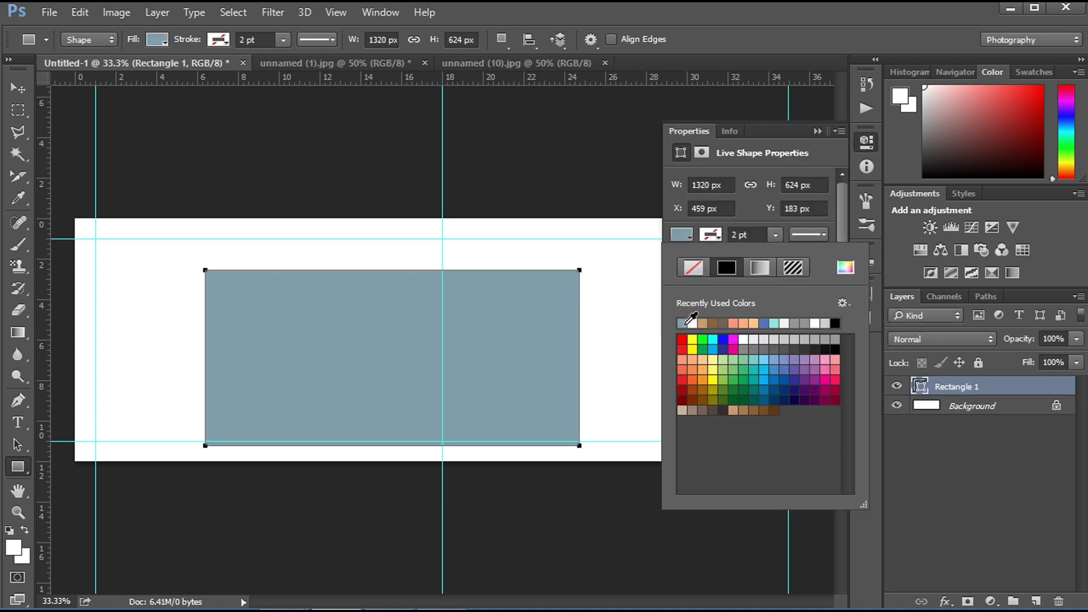
{"action": "key", "text": "Return"}
{"action": "left_click", "coordinate": [825, 126]}
Move the rectangle against the left guide and align its vertical centre with the Background
{"action": "key", "text": "v"}
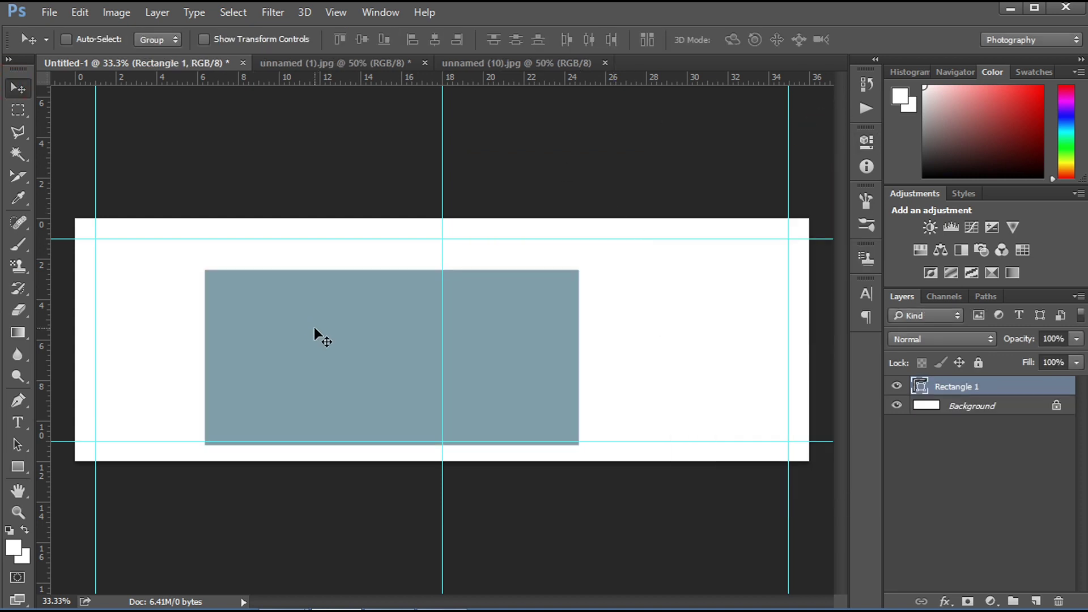
{"action": "mouse_move", "coordinate": [313, 327]}
{"action": "left_mouse_down"}
{"action": "mouse_move", "coordinate": [184, 311]}
{"action": "mouse_move", "coordinate": [205, 312]}
{"action": "left_mouse_up"}
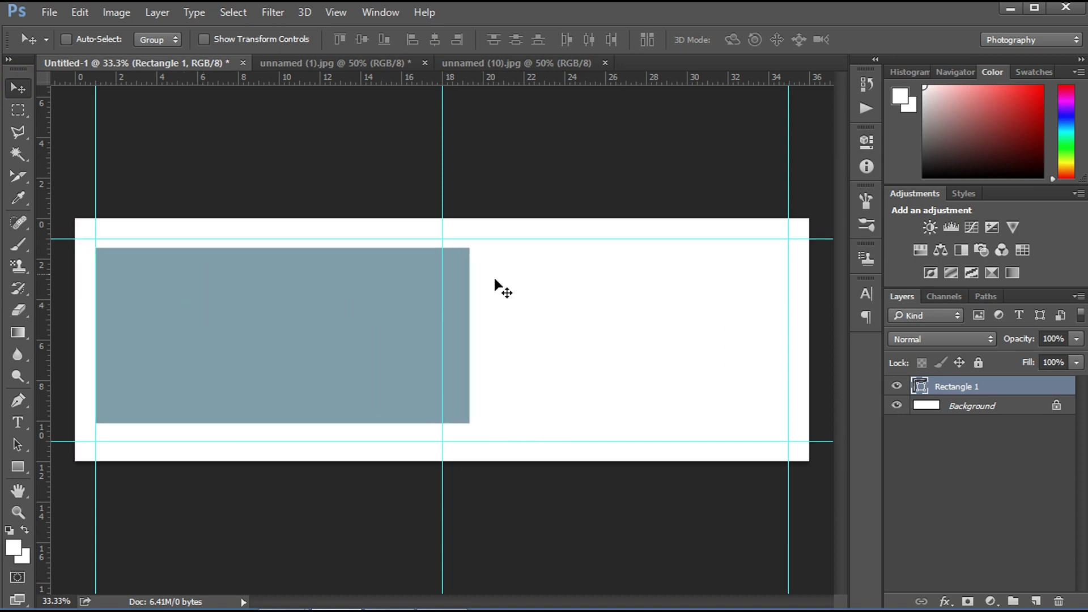
{"action": "left_click", "coordinate": [991, 417], "text": "shift"}
{"action": "left_click", "coordinate": [361, 39]}
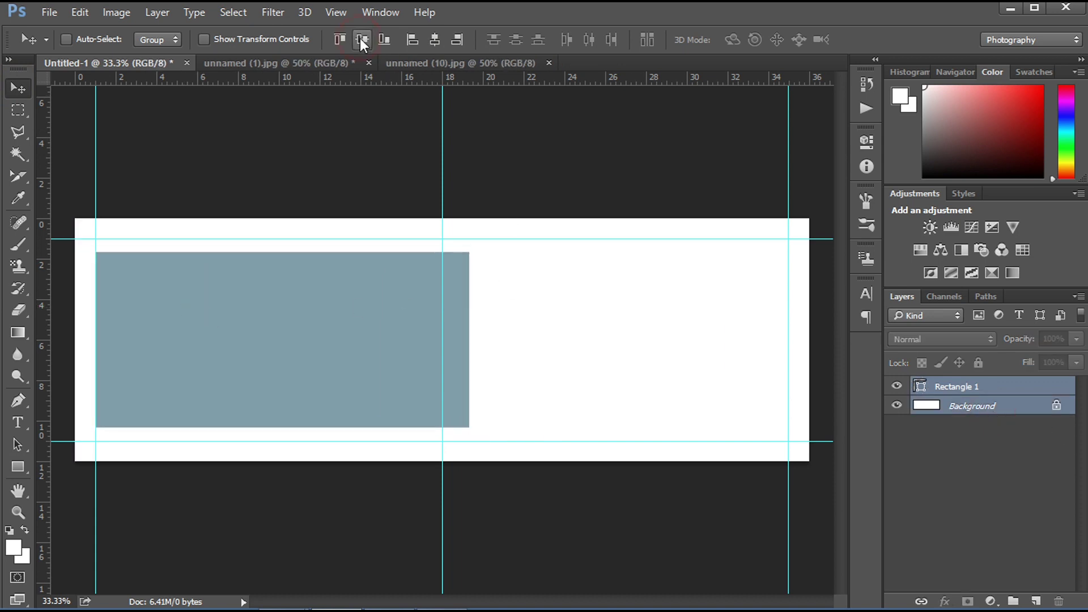
{"action": "left_click", "coordinate": [1022, 386]}
{"action": "left_click", "coordinate": [18, 466]}
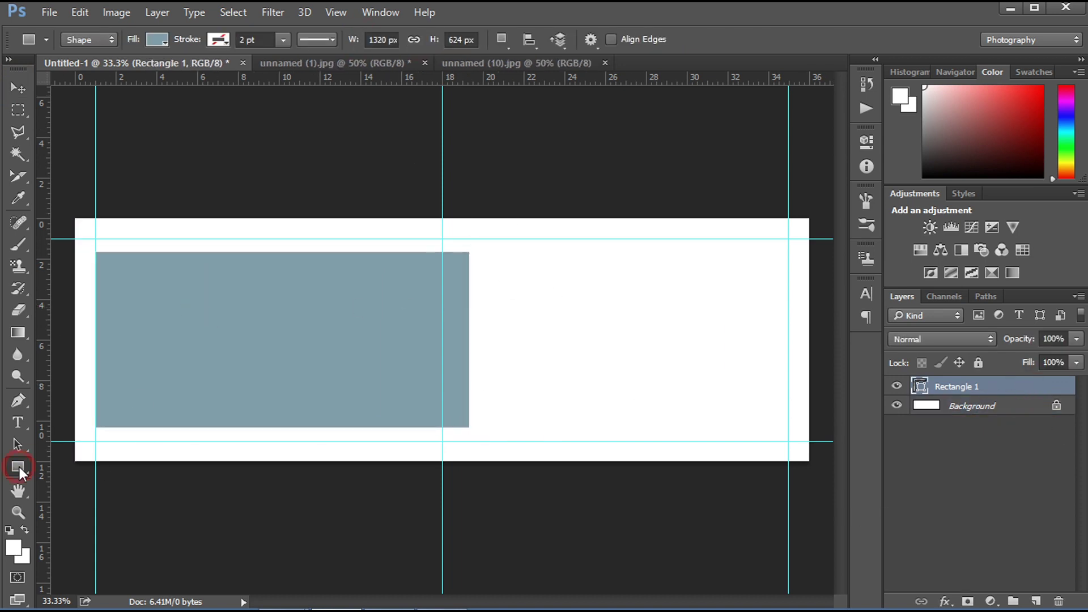
Create a 410 × 750 px rectangle with a white fill
{"action": "left_click", "coordinate": [525, 262]}
{"action": "type", "text": "410"}
{"action": "key", "text": "Tab"}
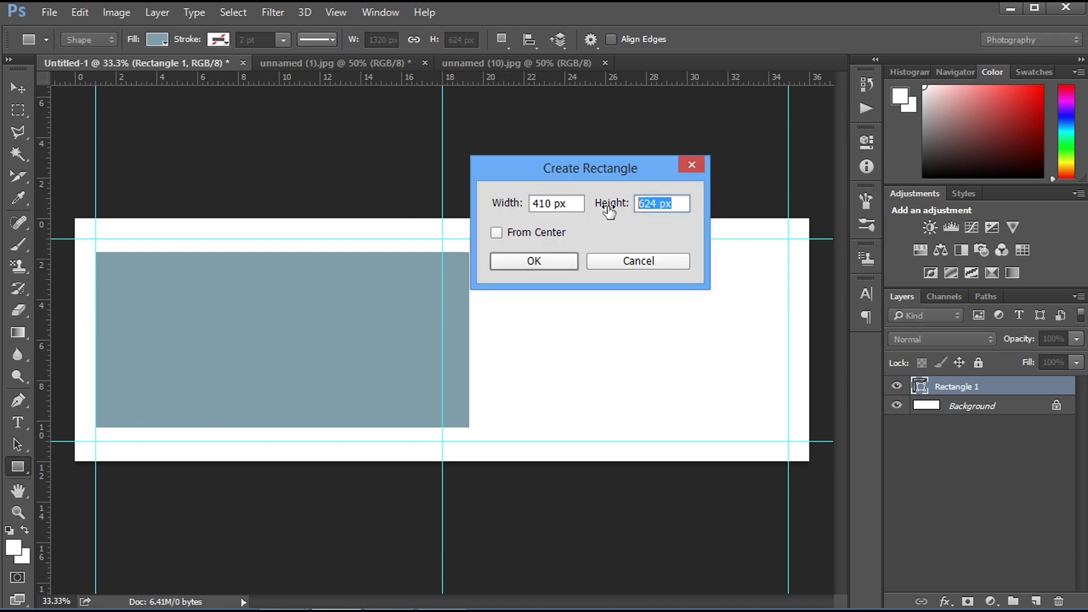
{"action": "type", "text": "750"}
{"action": "key", "text": "Return"}
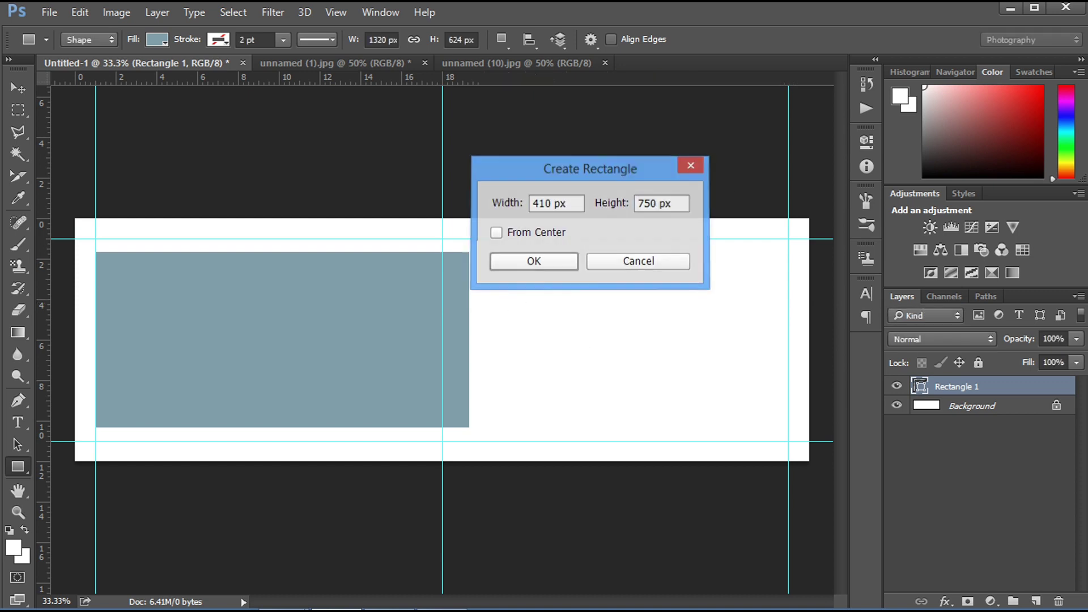
{"action": "left_click", "coordinate": [681, 234]}
{"action": "left_click", "coordinate": [682, 323]}
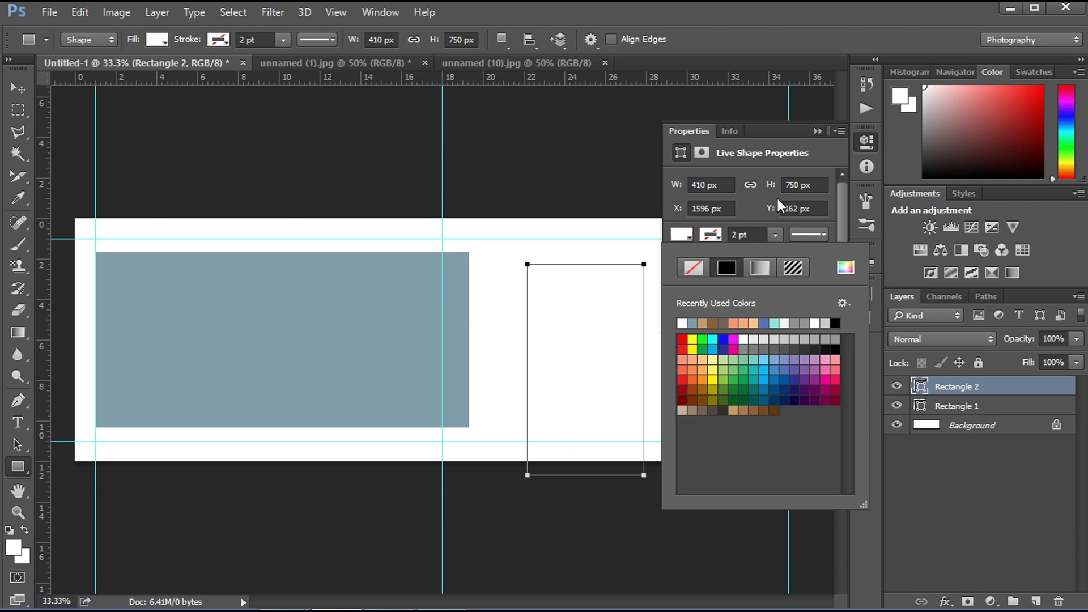
{"action": "key", "text": "Escape"}
{"action": "left_click", "coordinate": [817, 131]}
Slide the white bar left across the grey rectangle beside the centre guide
{"action": "left_click", "coordinate": [18, 87]}
{"action": "left_click_drag", "start_coordinate": [555, 357], "coordinate": [355, 325]}
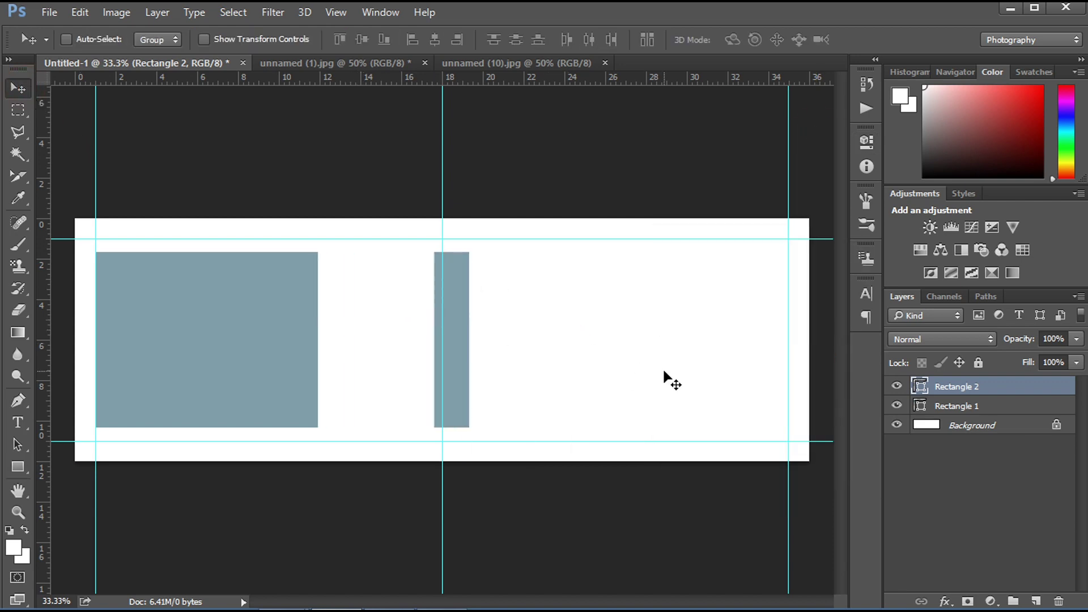
{"action": "left_click", "coordinate": [968, 431], "text": "ctrl"}
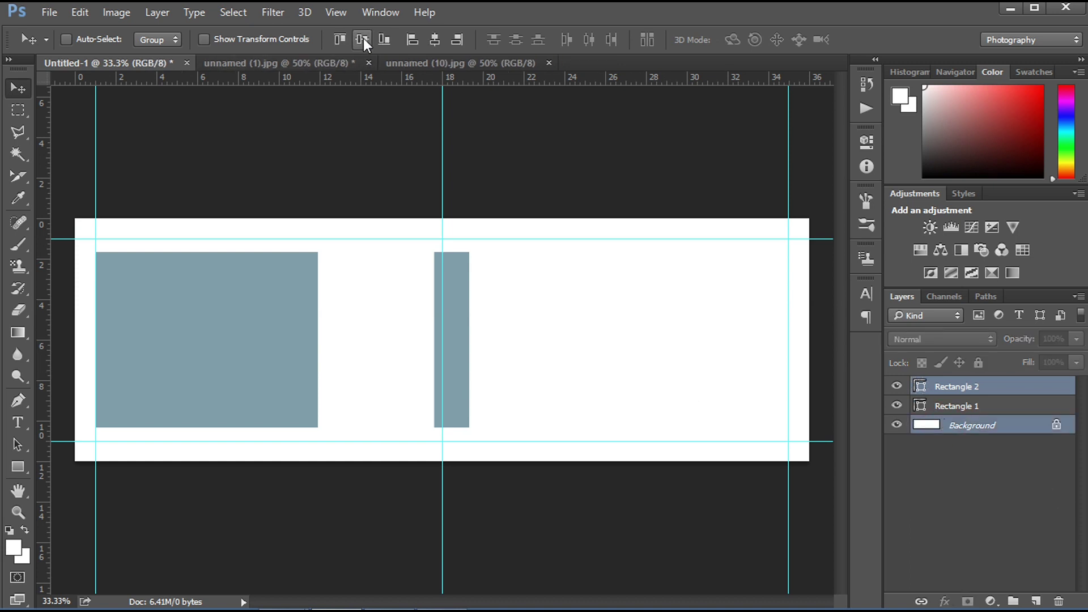
{"action": "left_click", "coordinate": [986, 383]}
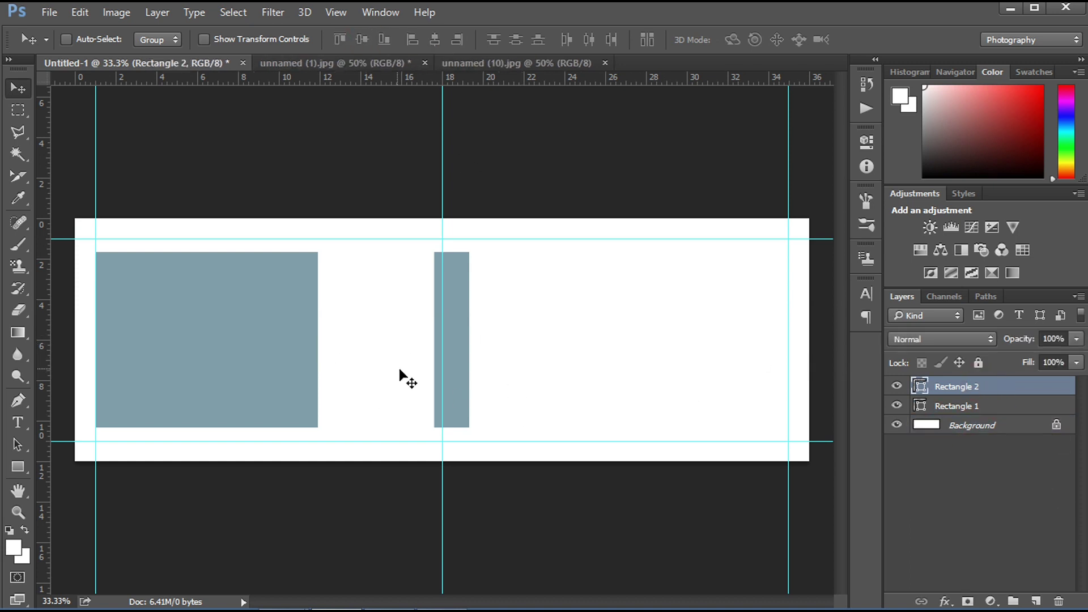
Create a 90 × 90 px square filled with the same blue-grey
{"action": "left_click", "coordinate": [17, 466]}
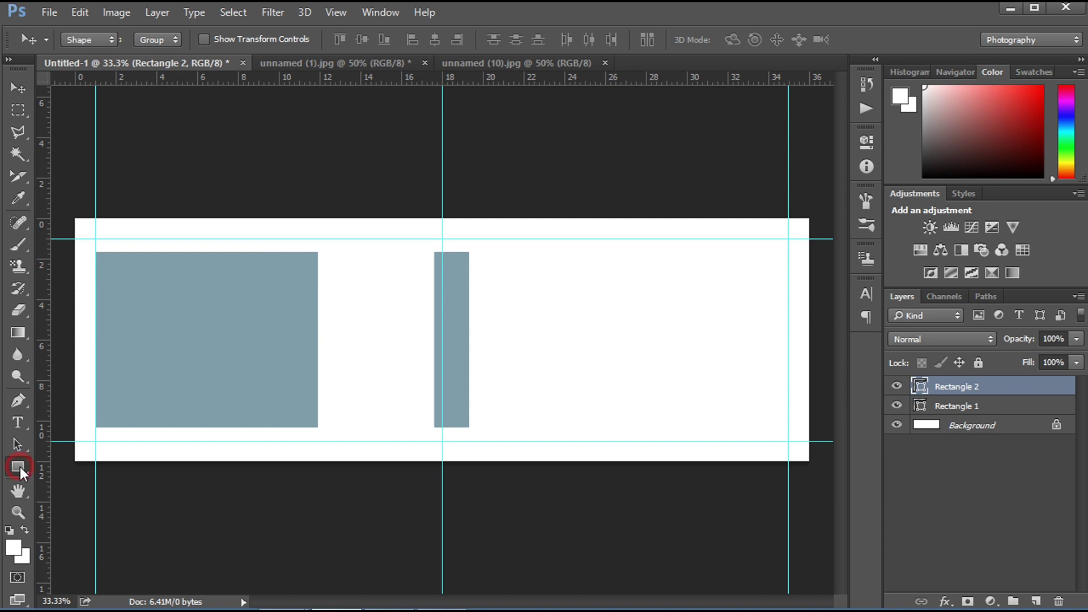
{"action": "left_click", "coordinate": [561, 301]}
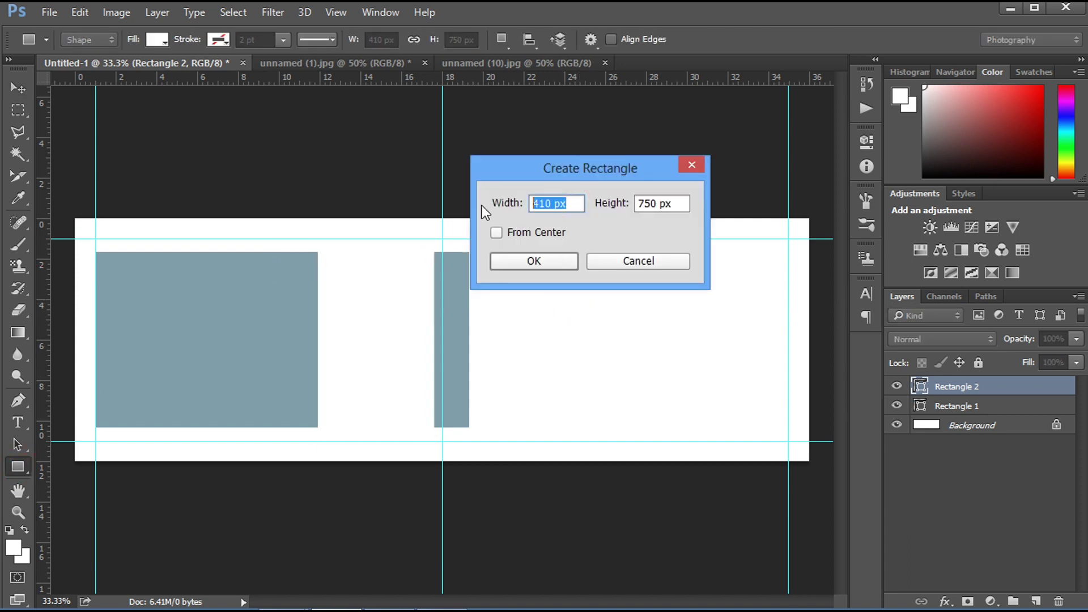
{"action": "type", "text": "90"}
{"action": "left_click", "coordinate": [663, 203]}
{"action": "type", "text": "90"}
{"action": "key", "text": "Return"}
{"action": "left_click", "coordinate": [682, 235]}
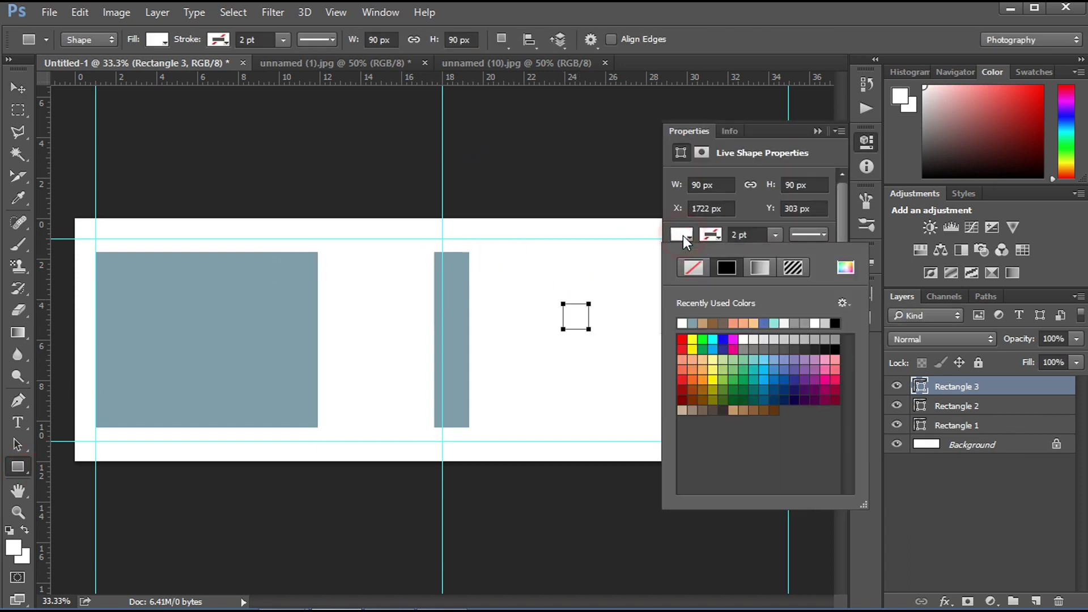
{"action": "left_click", "coordinate": [691, 324]}
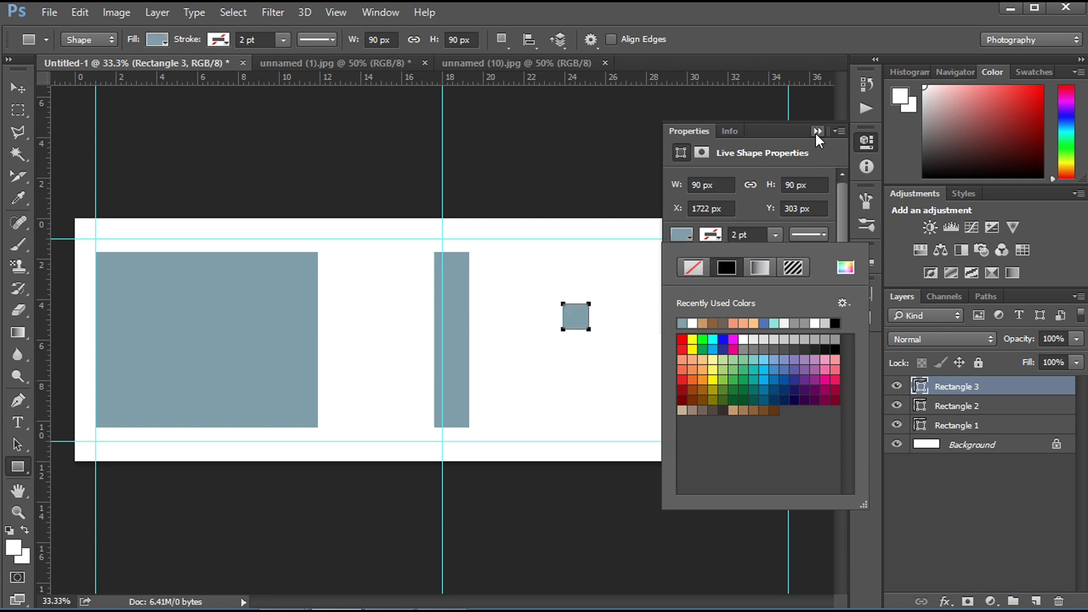
{"action": "left_click", "coordinate": [816, 134]}
Rotate the square 45° into a diamond inside the white bar
{"action": "key", "text": "ctrl+t"}
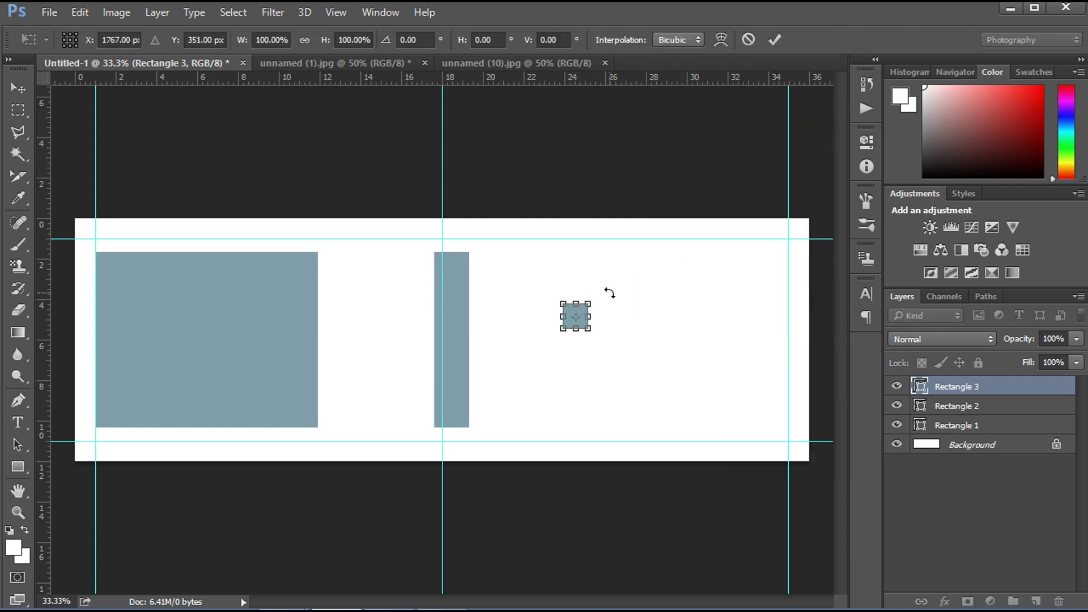
{"action": "key", "text": "Escape"}
{"action": "key", "text": "ctrl+t"}
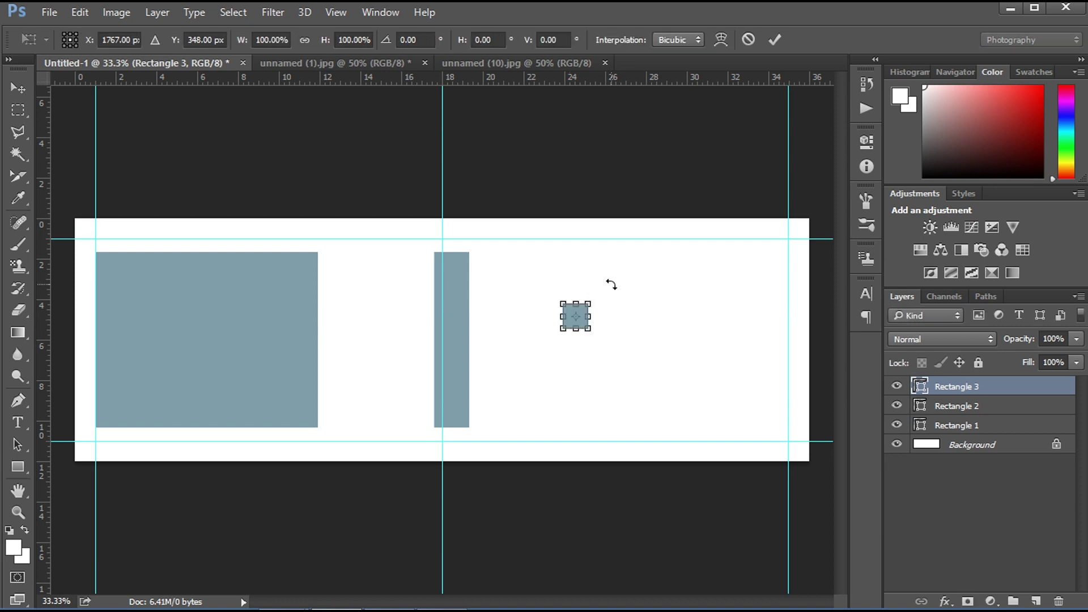
{"action": "mouse_move", "coordinate": [602, 297]}
{"action": "left_mouse_down"}
{"action": "mouse_move", "coordinate": [605, 314]}
{"action": "mouse_move", "coordinate": [376, 304]}
{"action": "left_mouse_up"}
{"action": "key", "text": "Return"}
{"action": "left_click", "coordinate": [23, 89]}
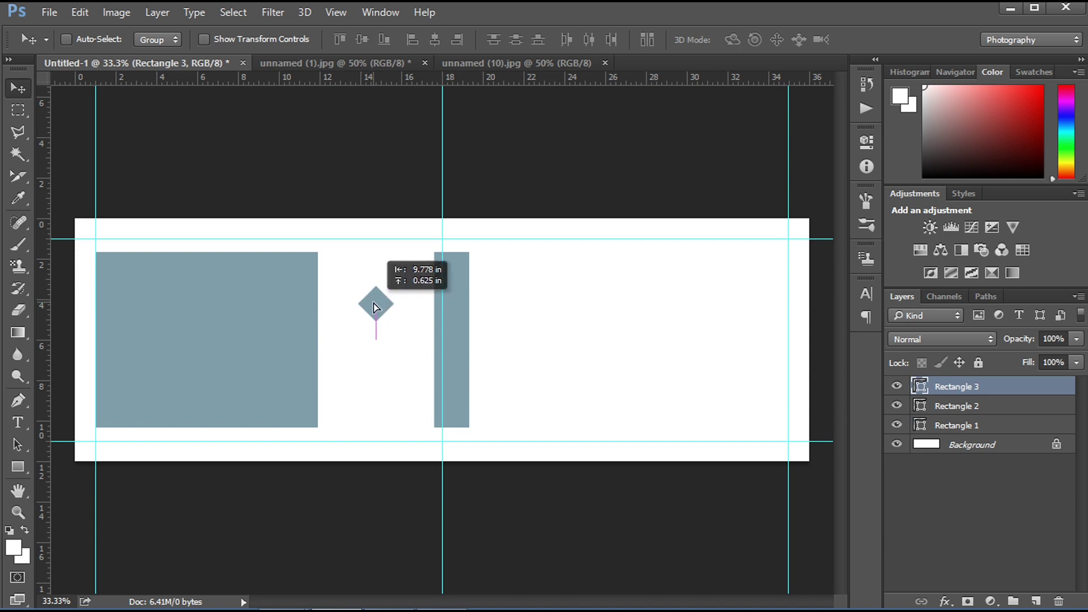
{"action": "left_click", "coordinate": [963, 406], "text": "shift"}
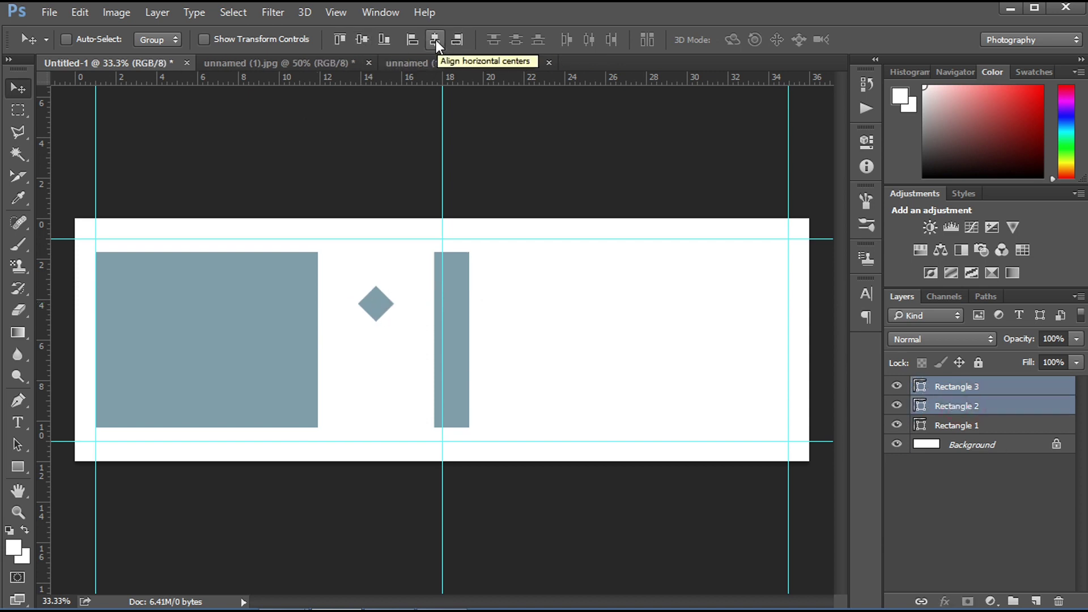
Alt-drag two copies of the diamond, nudging them right and down-left
{"action": "left_click", "coordinate": [960, 387]}
{"action": "left_click_drag", "start_coordinate": [381, 309], "coordinate": [406, 335]}
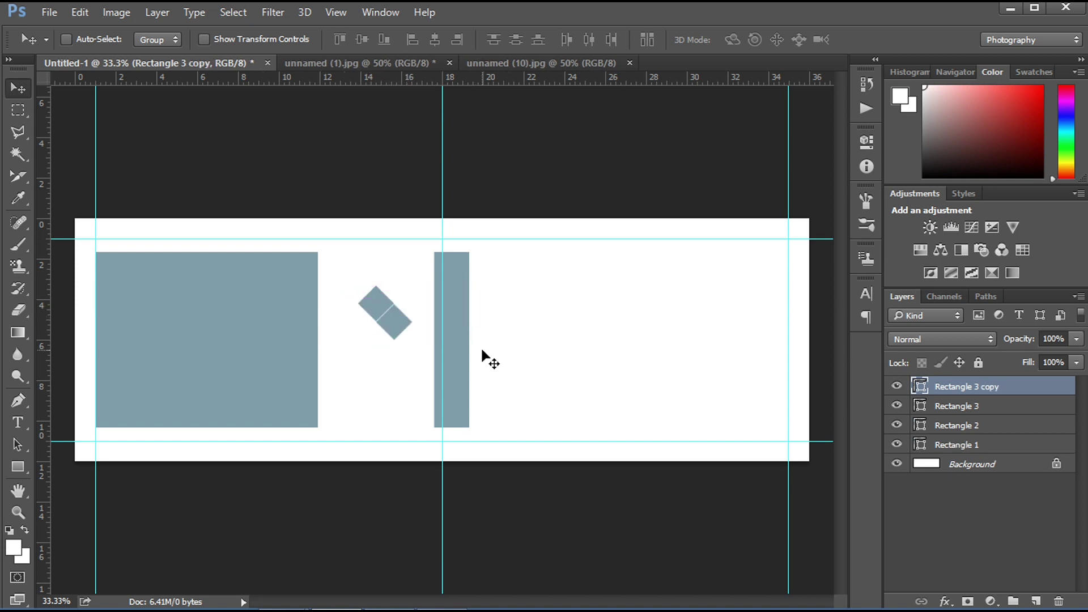
{"action": "key", "text": "shift+Right"}
{"action": "left_click_drag", "start_coordinate": [388, 323], "coordinate": [349, 323]}
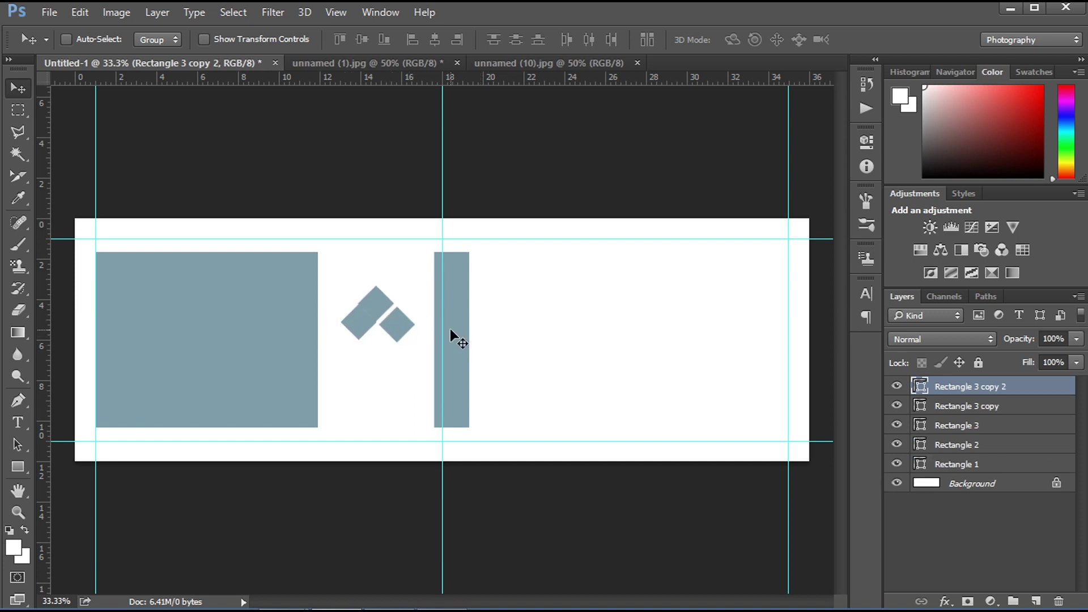
{"action": "key", "text": "shift+Left"}
{"action": "key", "text": "shift+Down"}
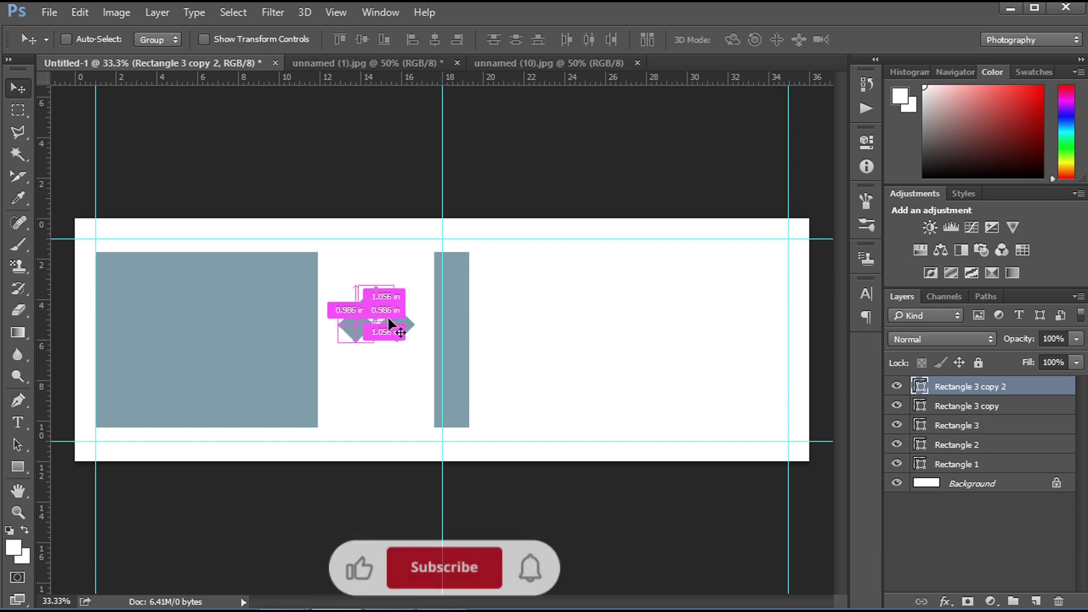
Align the three diamonds' horizontal centres and nudge the cluster up slightly
{"action": "left_click", "coordinate": [373, 302], "text": "ctrl"}
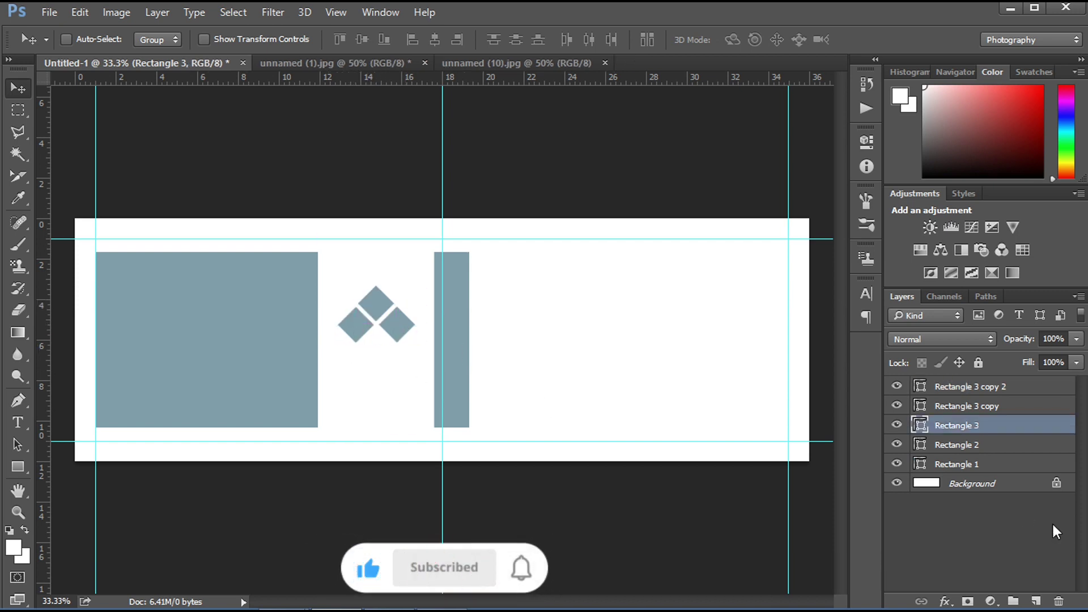
{"action": "left_click", "coordinate": [979, 389], "text": "shift"}
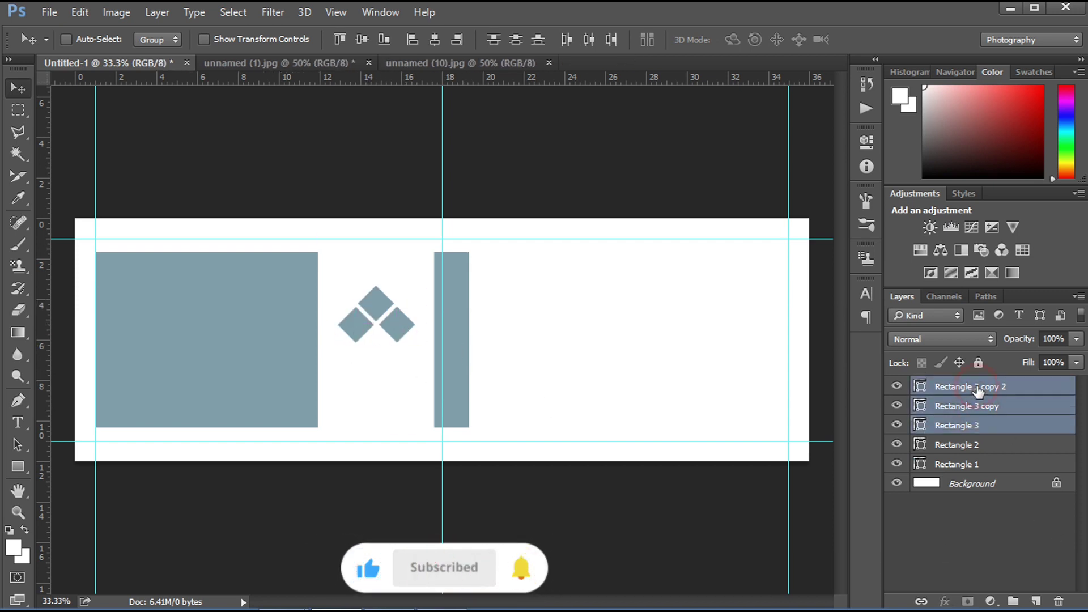
{"action": "left_click", "coordinate": [590, 42]}
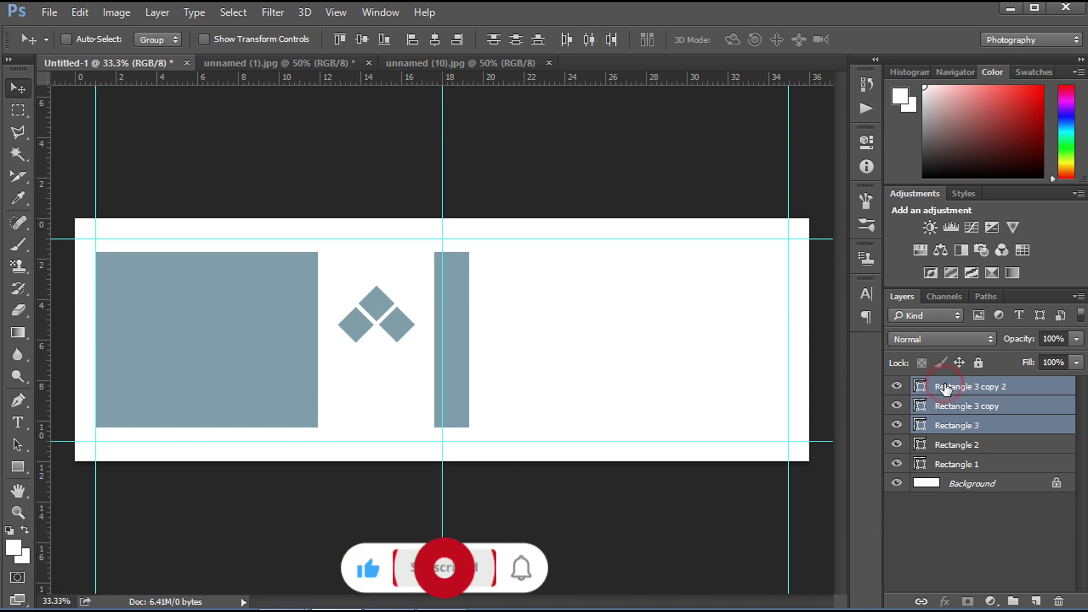
{"action": "left_click", "coordinate": [447, 417], "text": "ctrl"}
{"action": "left_click", "coordinate": [972, 426], "text": "ctrl"}
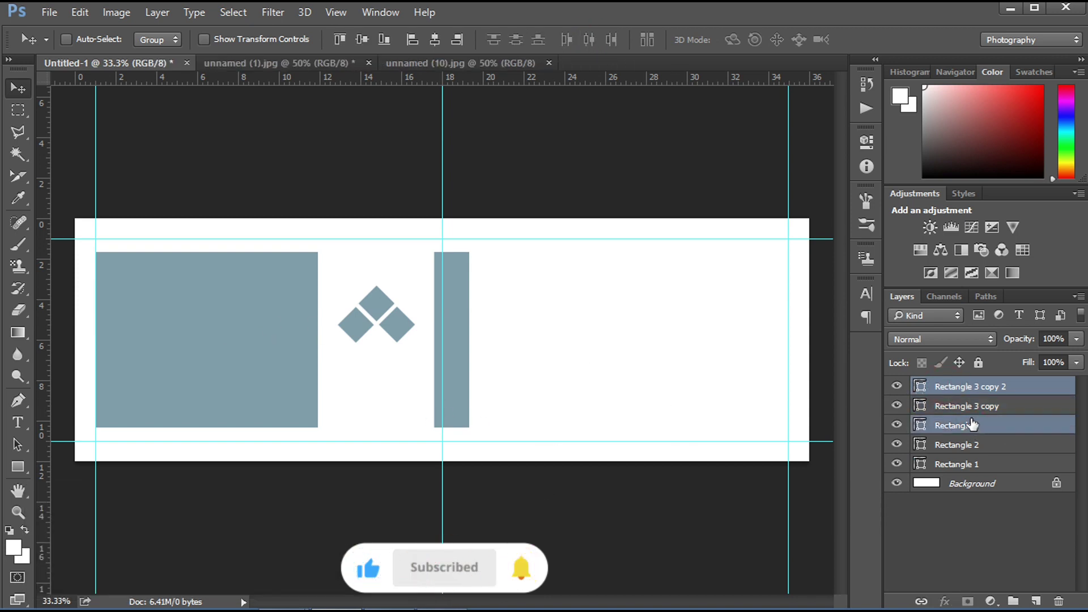
{"action": "left_click", "coordinate": [963, 407], "text": "ctrl"}
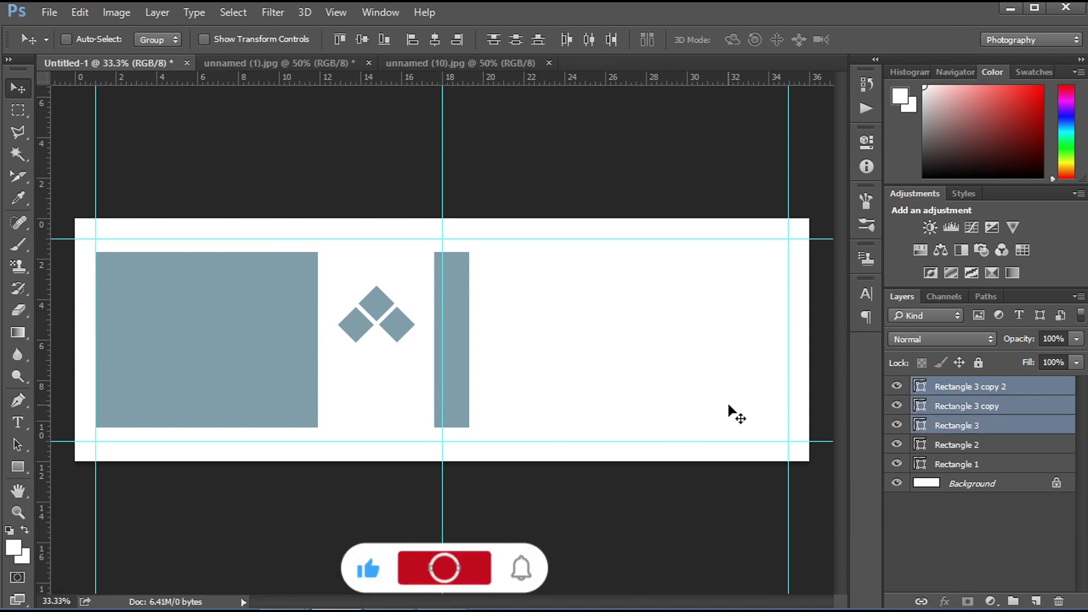
{"action": "key", "text": "shift+Up"}
{"action": "left_click", "coordinate": [975, 390]}
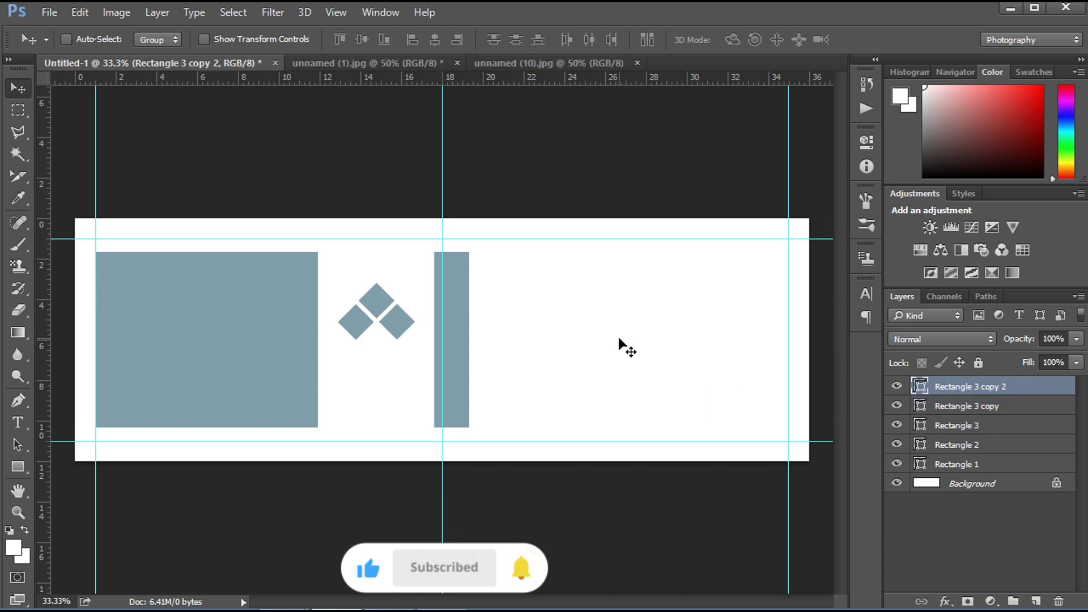
{"action": "left_click", "coordinate": [624, 348], "text": "ctrl"}
{"action": "left_click", "coordinate": [451, 381], "text": "ctrl"}
{"action": "left_click", "coordinate": [10, 467]}
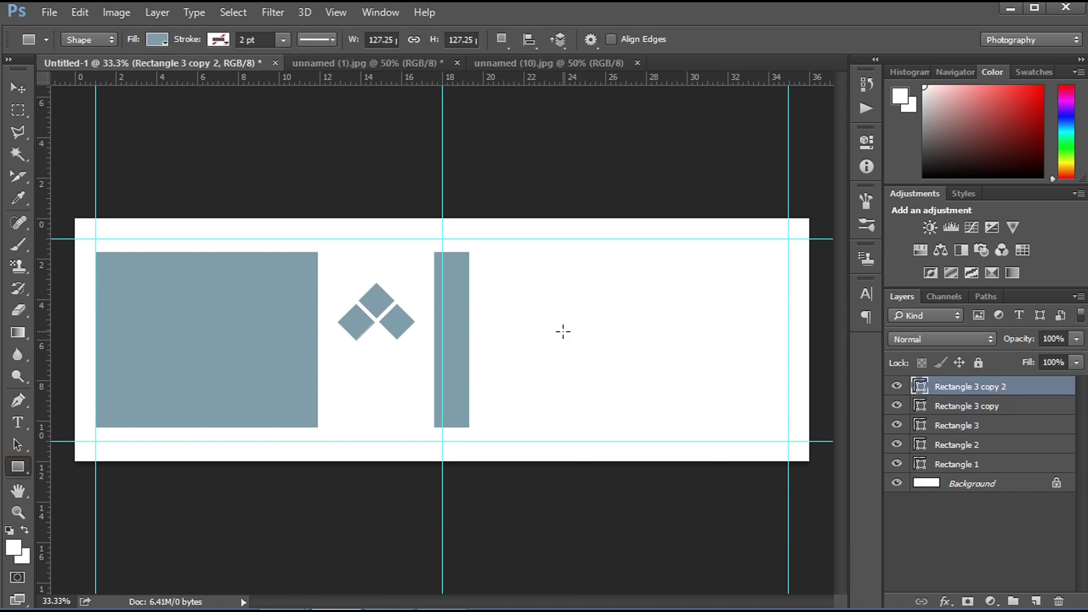
Create a 250 × 250 px tan square with 3 pt blue-grey outline beneath the diamonds
{"action": "left_click", "coordinate": [632, 292]}
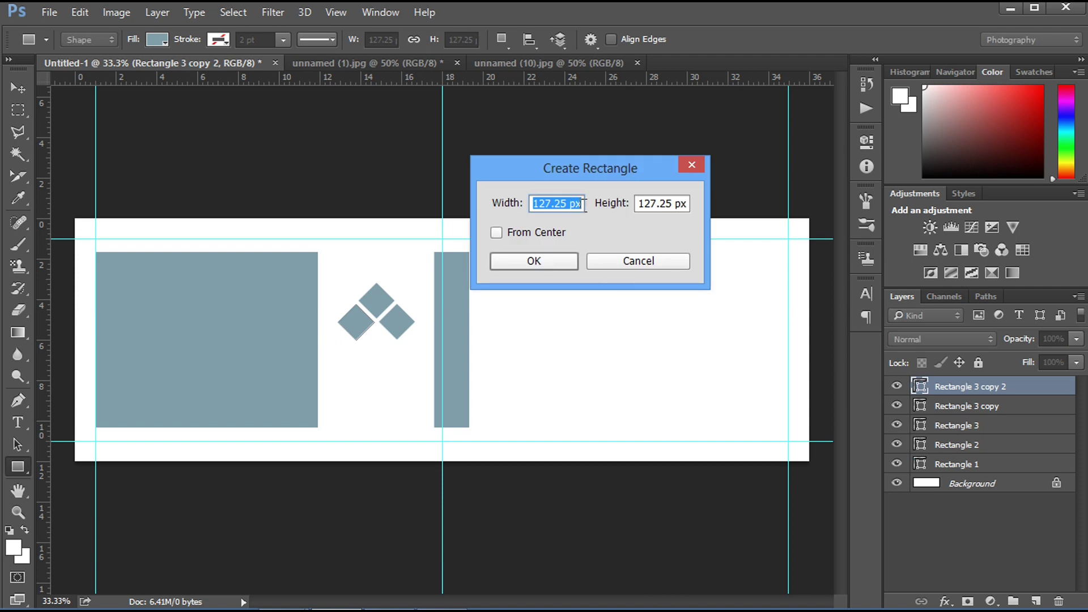
{"action": "type", "text": "25"}
{"action": "type", "text": "250"}
{"action": "key", "text": "Return"}
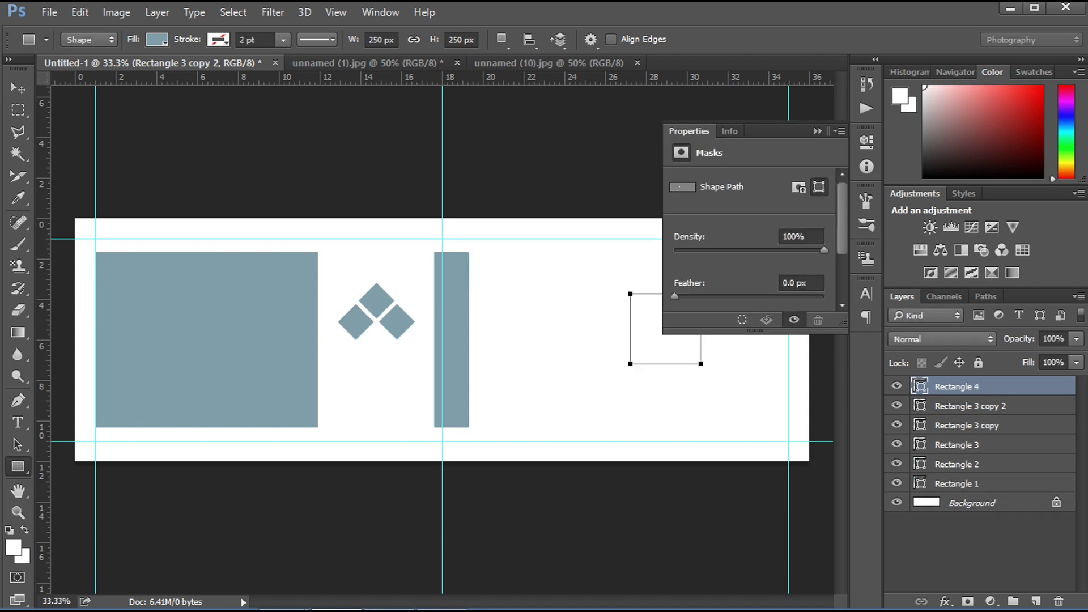
{"action": "left_click", "coordinate": [681, 234]}
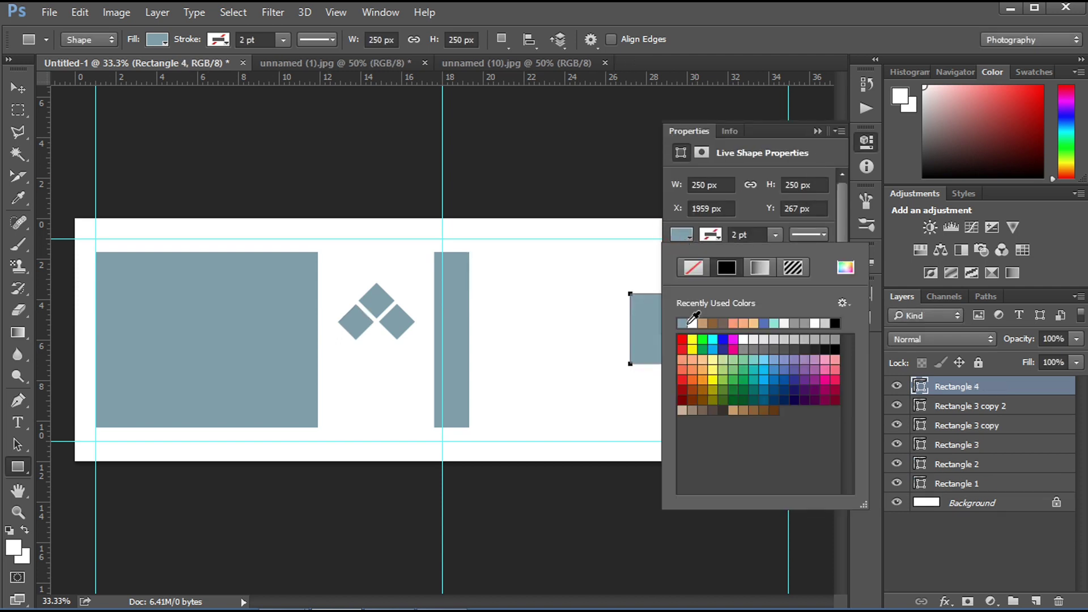
{"action": "left_click", "coordinate": [681, 411]}
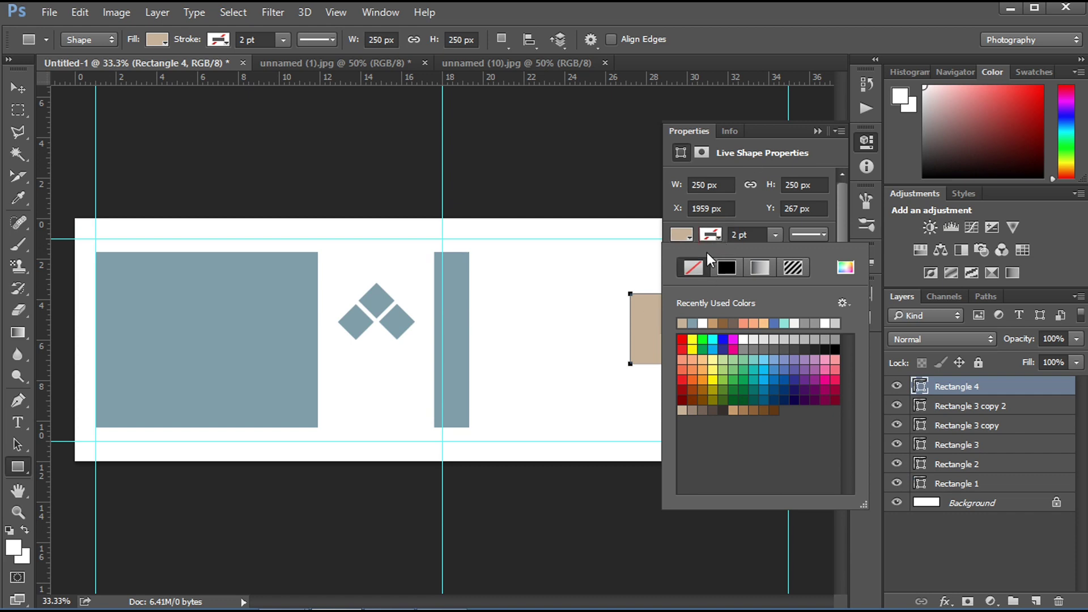
{"action": "left_click", "coordinate": [693, 323]}
{"action": "left_click", "coordinate": [726, 234]}
{"action": "type", "text": "3"}
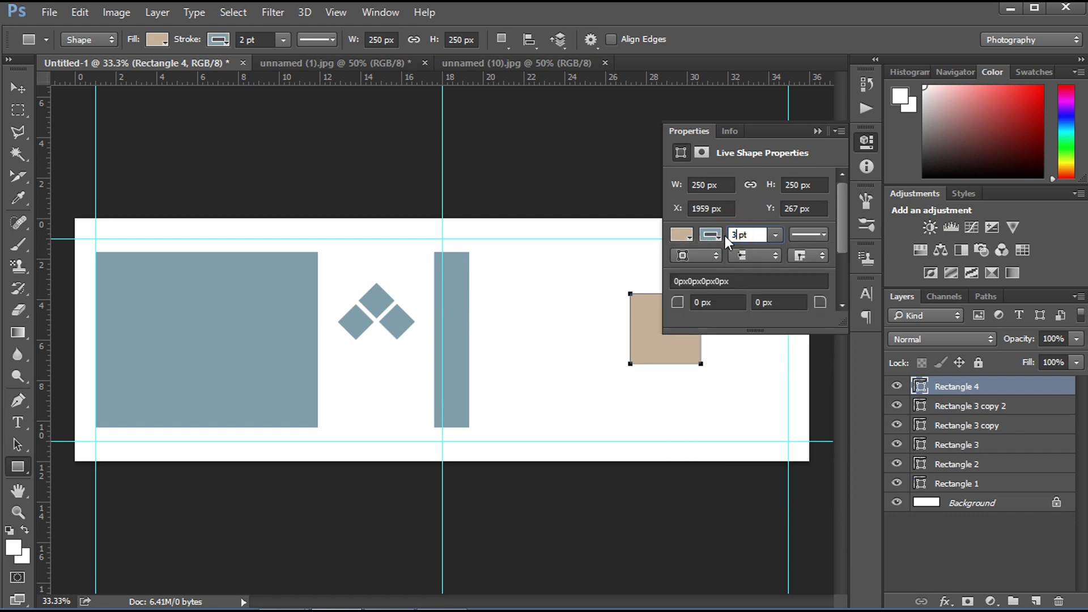
{"action": "key", "text": "Return"}
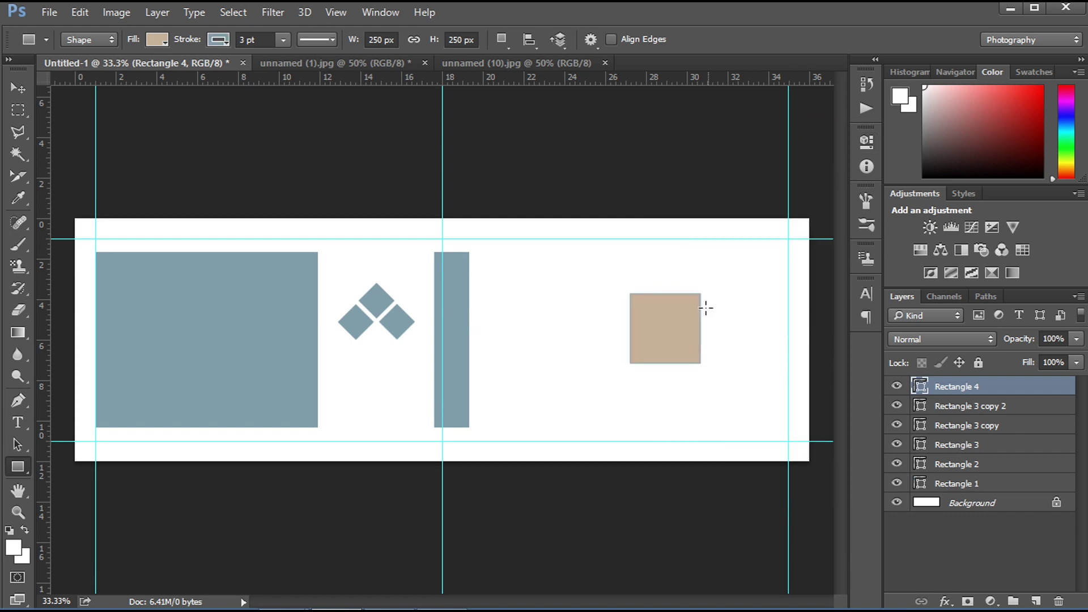
{"action": "key", "text": "v"}
{"action": "left_click_drag", "start_coordinate": [646, 300], "coordinate": [369, 364]}
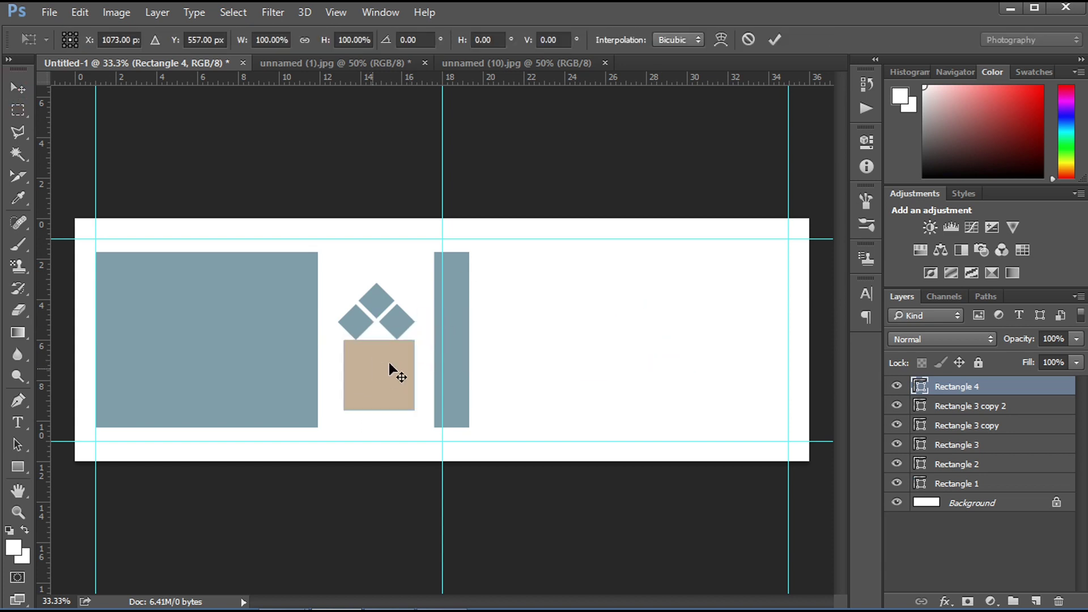
Rotate the tan square 45°, nudge it left, and set its layer Fill to 0%
{"action": "left_click_drag", "start_coordinate": [422, 334], "coordinate": [452, 359]}
{"action": "key", "text": "Return"}
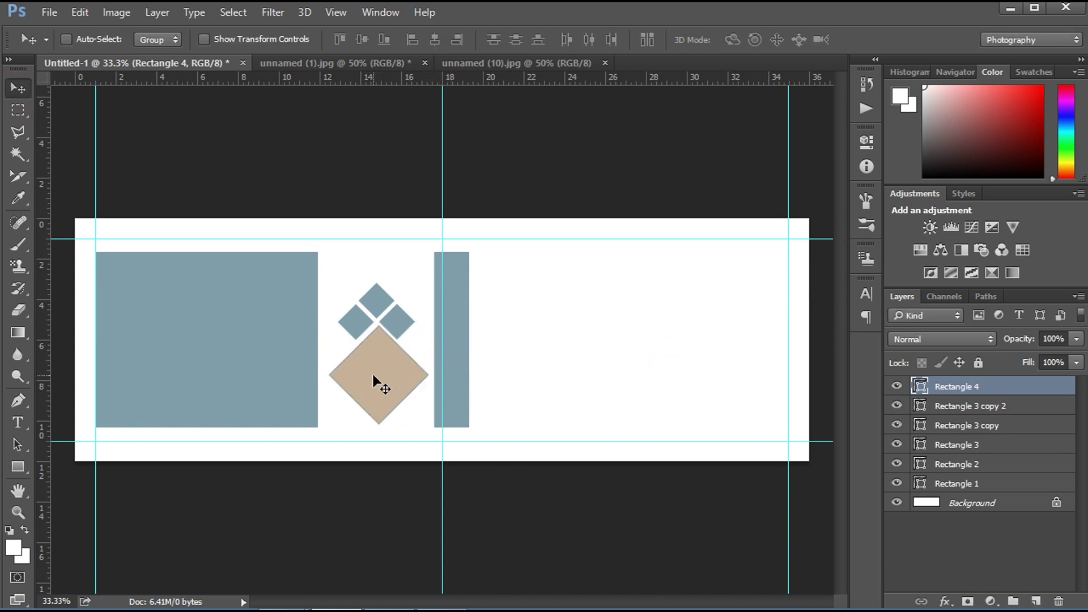
{"action": "left_click_drag", "start_coordinate": [374, 381], "coordinate": [371, 381]}
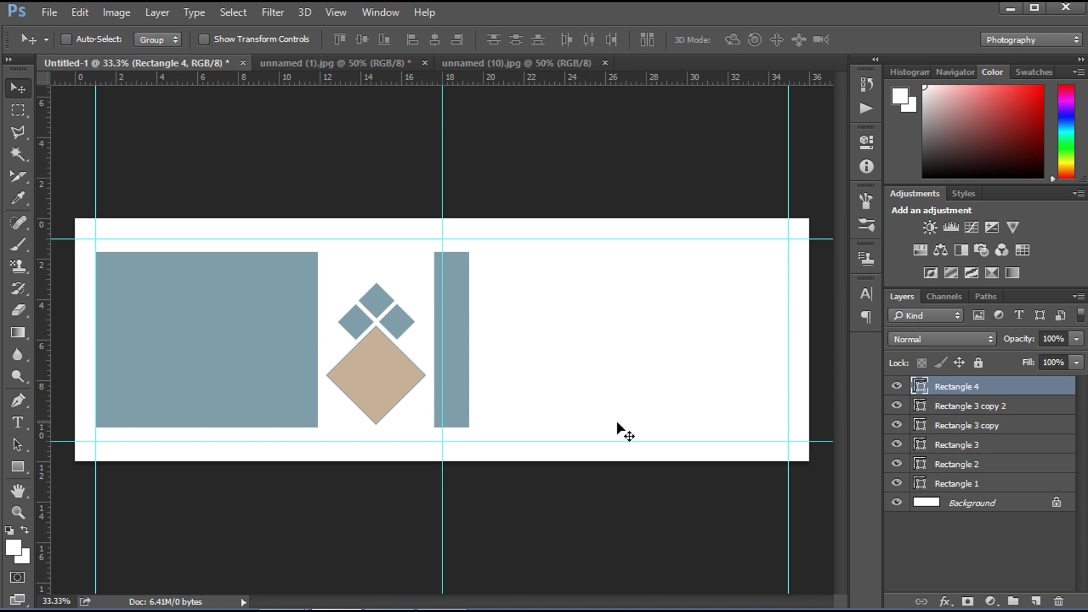
{"action": "left_click_drag", "start_coordinate": [1069, 364], "coordinate": [1026, 374]}
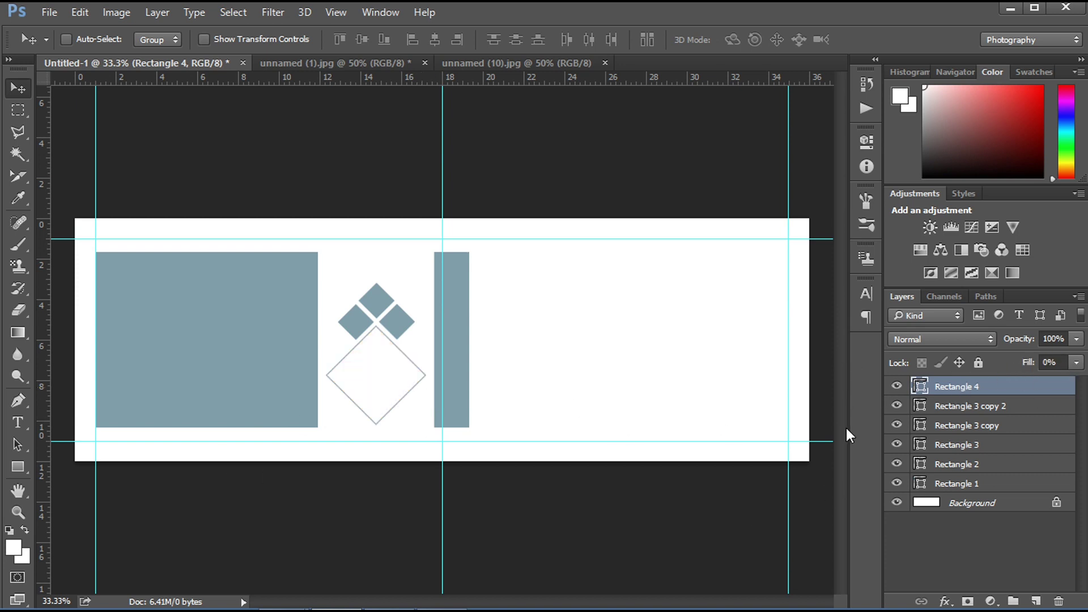
Create a 30 × 30 px blue-grey square and move it to the diamond's lower left
{"action": "key", "text": "u"}
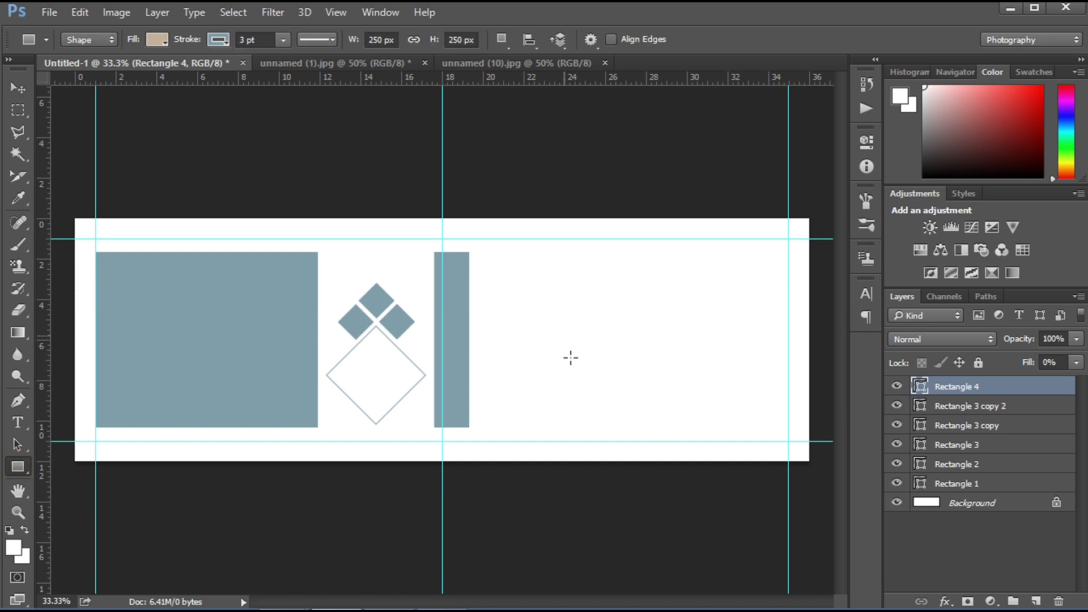
{"action": "left_click", "coordinate": [570, 357]}
{"action": "type", "text": "50"}
{"action": "double_click", "coordinate": [674, 203]}
{"action": "type", "text": "50"}
{"action": "left_click", "coordinate": [536, 262]}
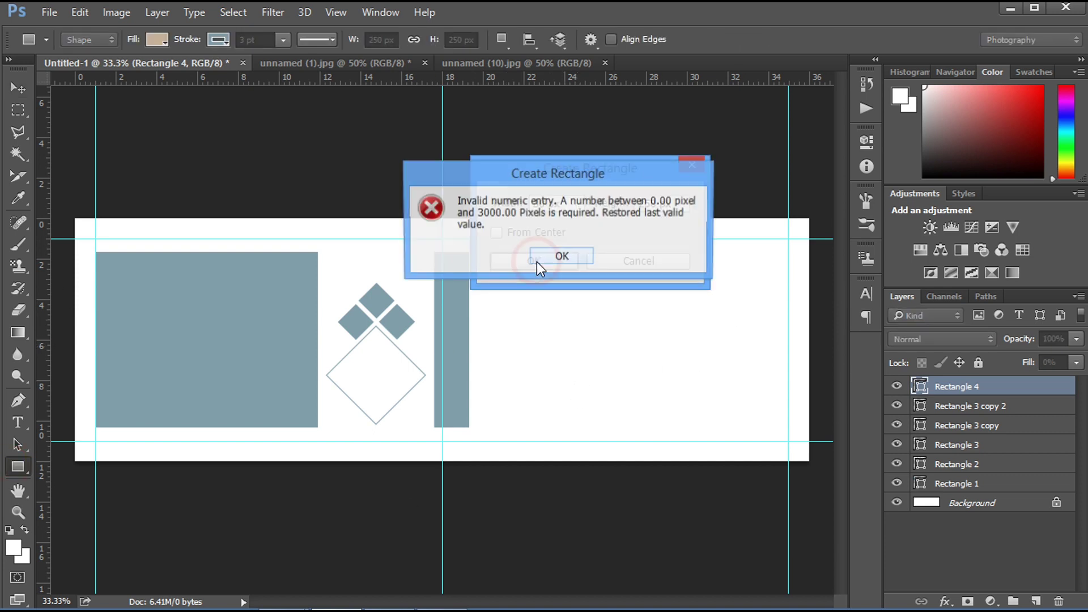
{"action": "left_click", "coordinate": [559, 256]}
{"action": "double_click", "coordinate": [680, 205]}
{"action": "type", "text": "30"}
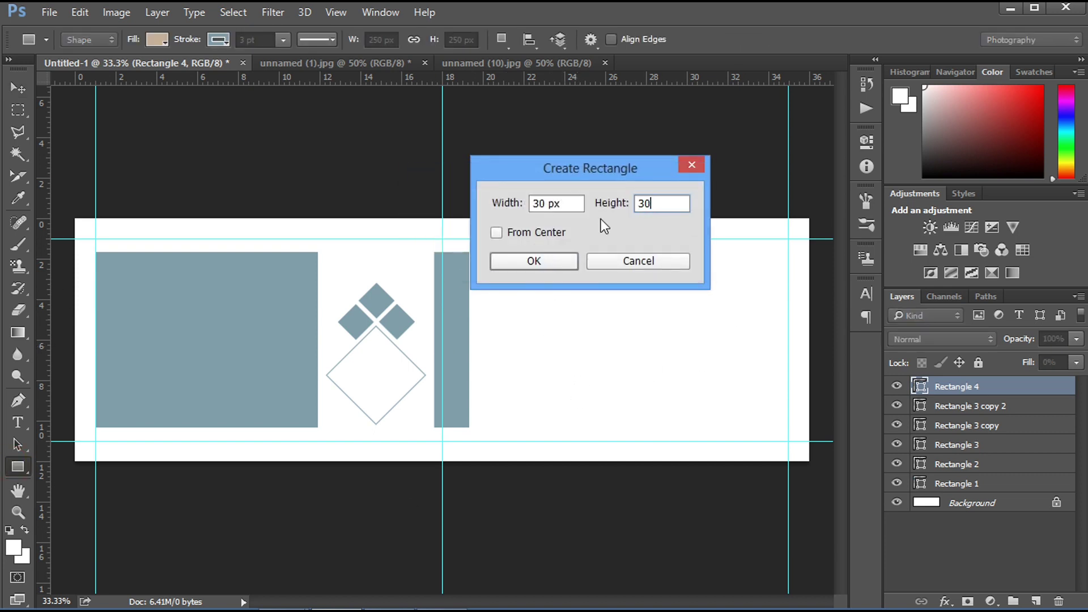
{"action": "left_click", "coordinate": [522, 262]}
{"action": "left_click", "coordinate": [681, 234]}
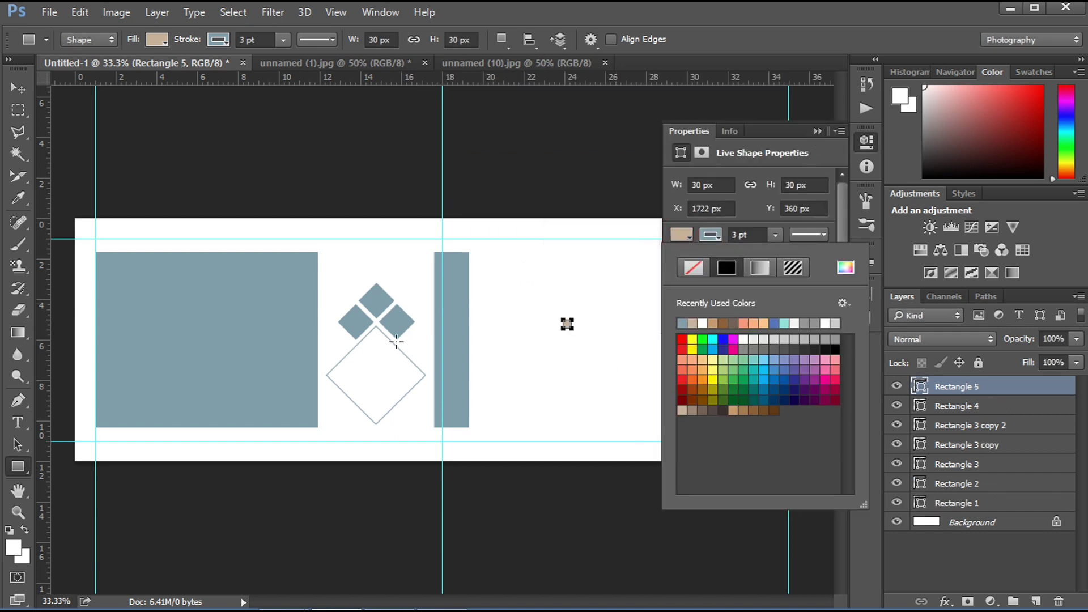
{"action": "left_click", "coordinate": [684, 322]}
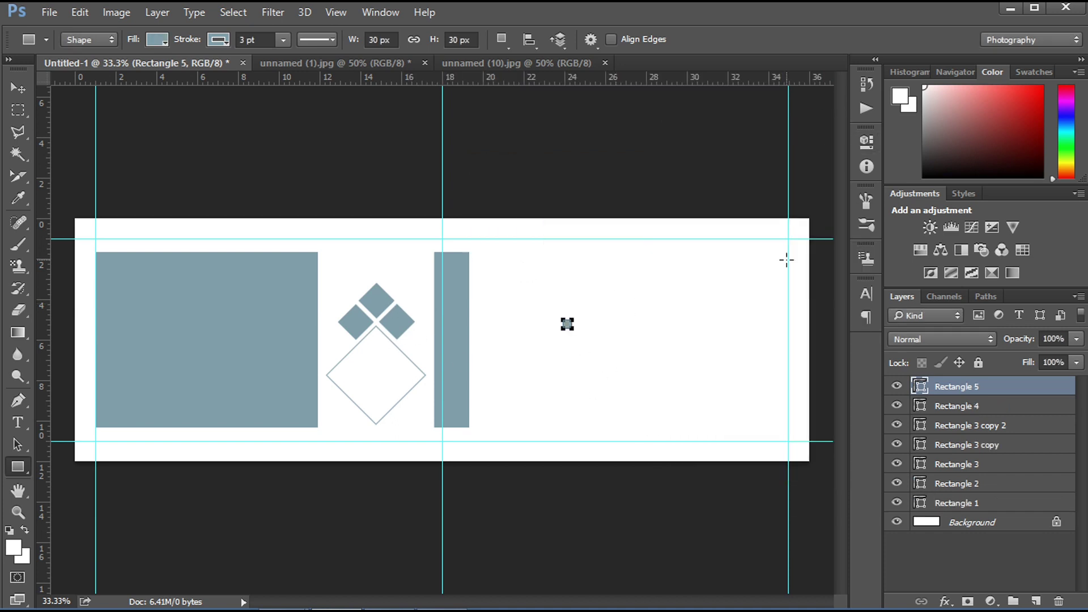
{"action": "key", "text": "v"}
{"action": "left_click_drag", "start_coordinate": [567, 323], "coordinate": [339, 420]}
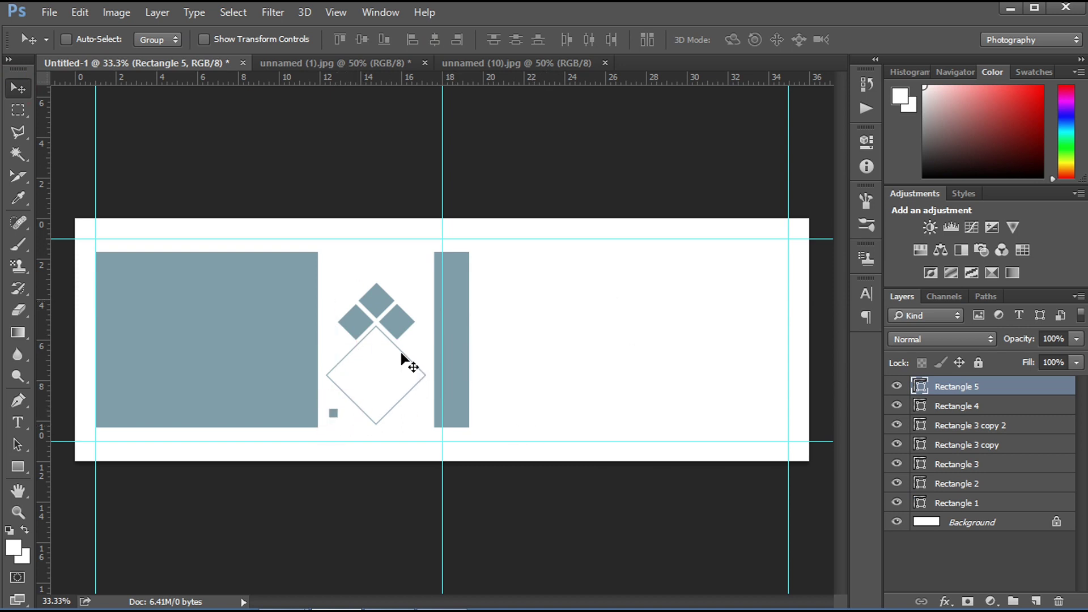
Create a 170 × 30 px tan bar with a blue-grey outline
{"action": "left_click", "coordinate": [18, 466]}
{"action": "left_click", "coordinate": [539, 291]}
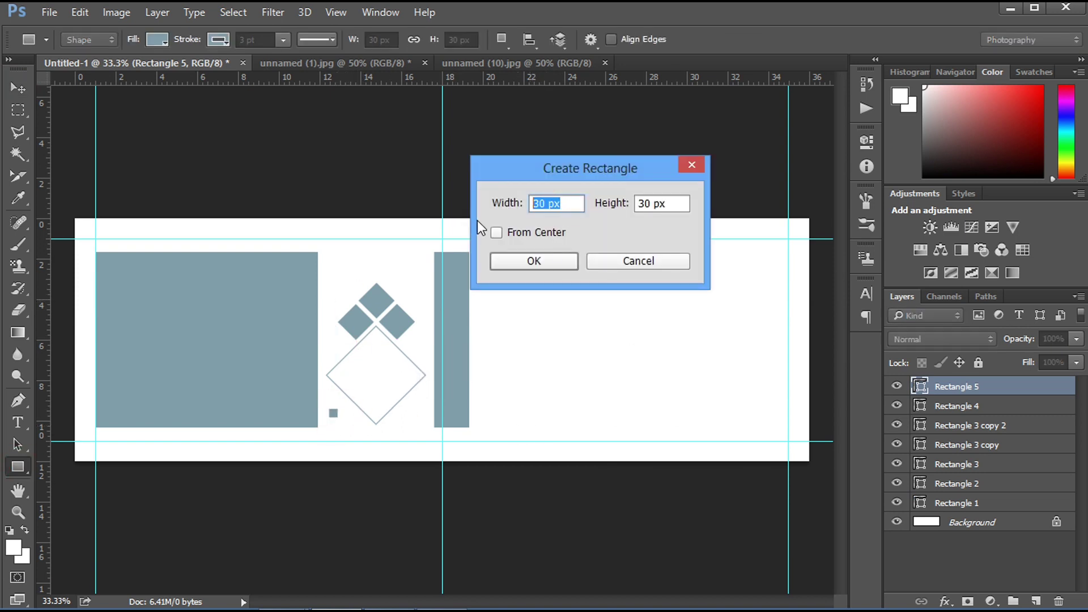
{"action": "type", "text": "170"}
{"action": "key", "text": "Return"}
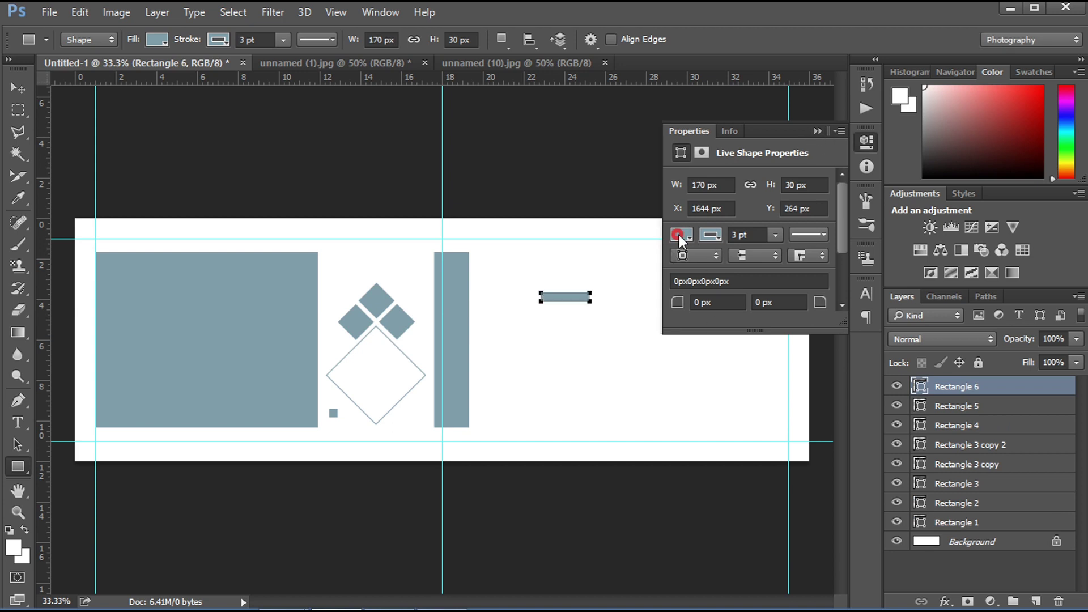
{"action": "left_click", "coordinate": [680, 238]}
{"action": "left_click", "coordinate": [703, 323]}
{"action": "left_click", "coordinate": [713, 237]}
{"action": "left_click", "coordinate": [694, 323]}
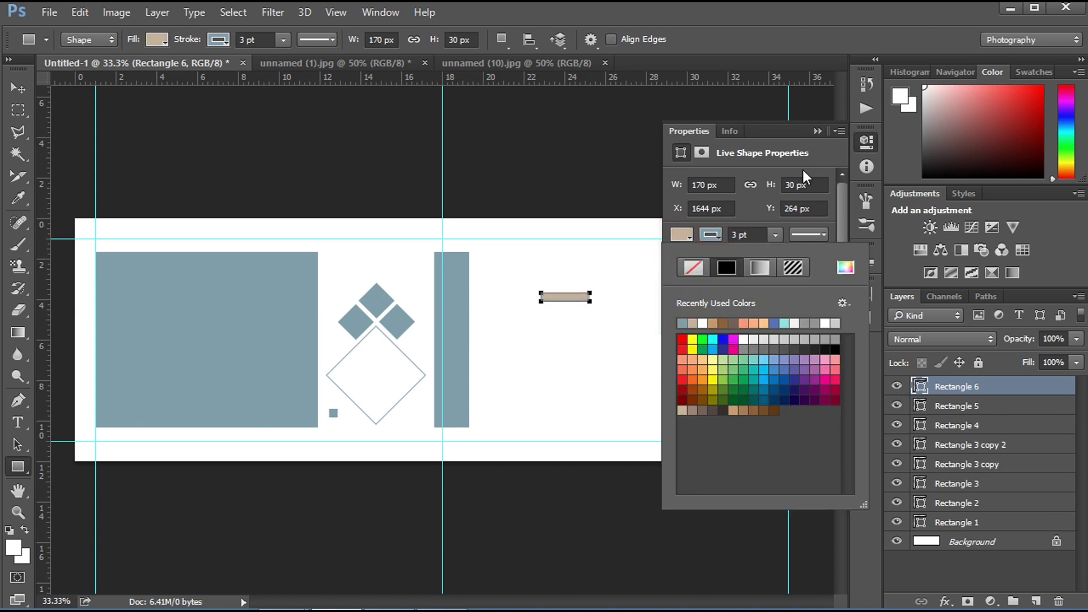
{"action": "left_click", "coordinate": [702, 152]}
{"action": "left_click", "coordinate": [817, 131]}
{"action": "key", "text": "v"}
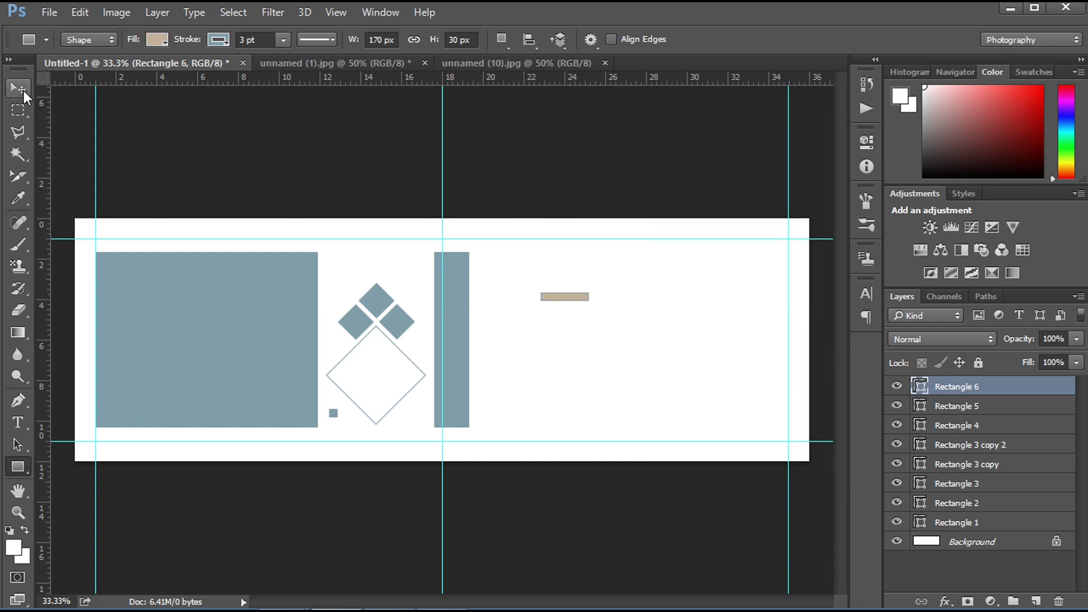
{"action": "key", "text": "ctrl+plus"}
{"action": "key", "text": "ctrl+plus"}
Center the tan bar vertically and horizontally on the diamond outline
{"action": "left_click_drag", "start_coordinate": [699, 359], "coordinate": [365, 504]}
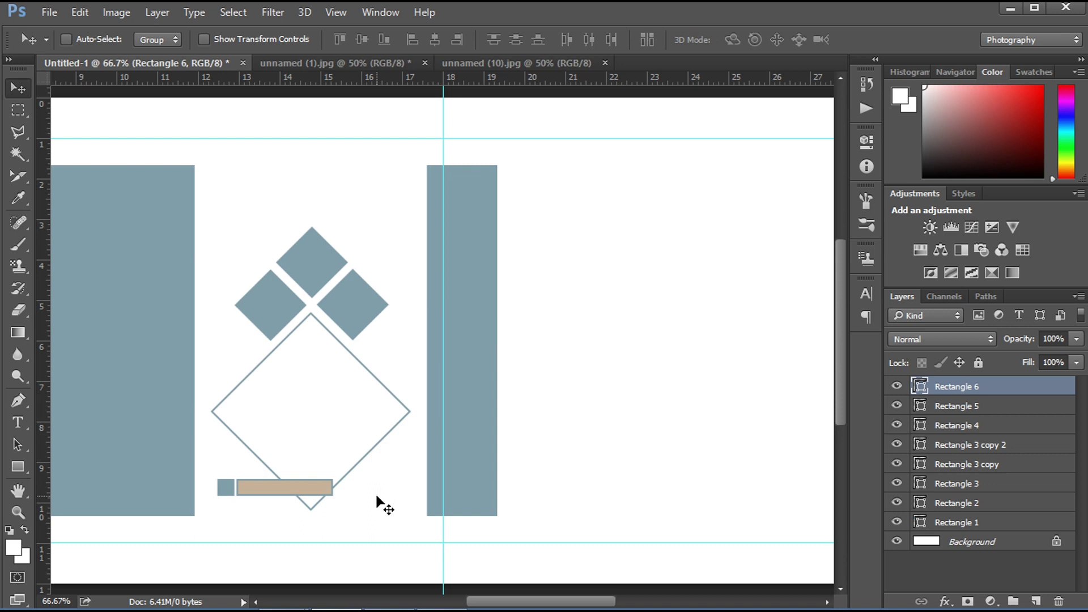
{"action": "left_click", "coordinate": [987, 406], "text": "ctrl"}
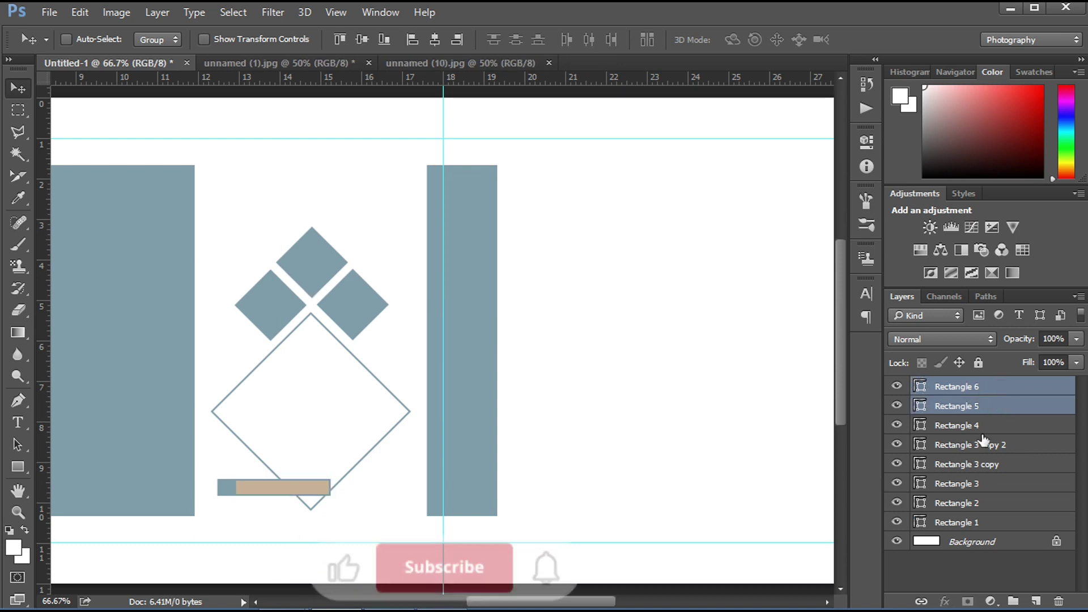
{"action": "left_click", "coordinate": [963, 425], "text": "ctrl"}
{"action": "left_click", "coordinate": [362, 39]}
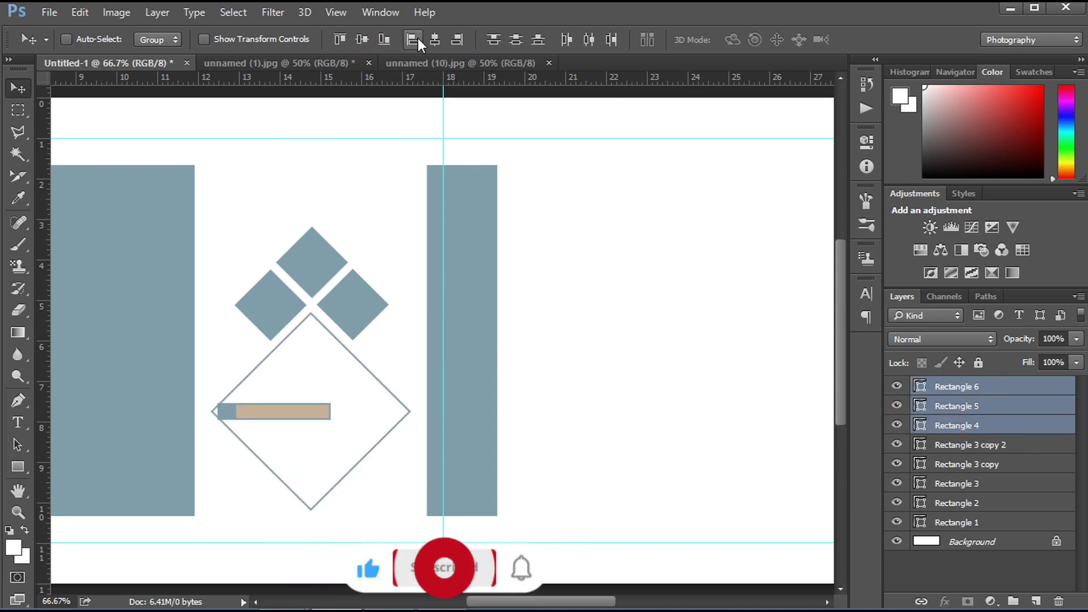
{"action": "left_click", "coordinate": [435, 39]}
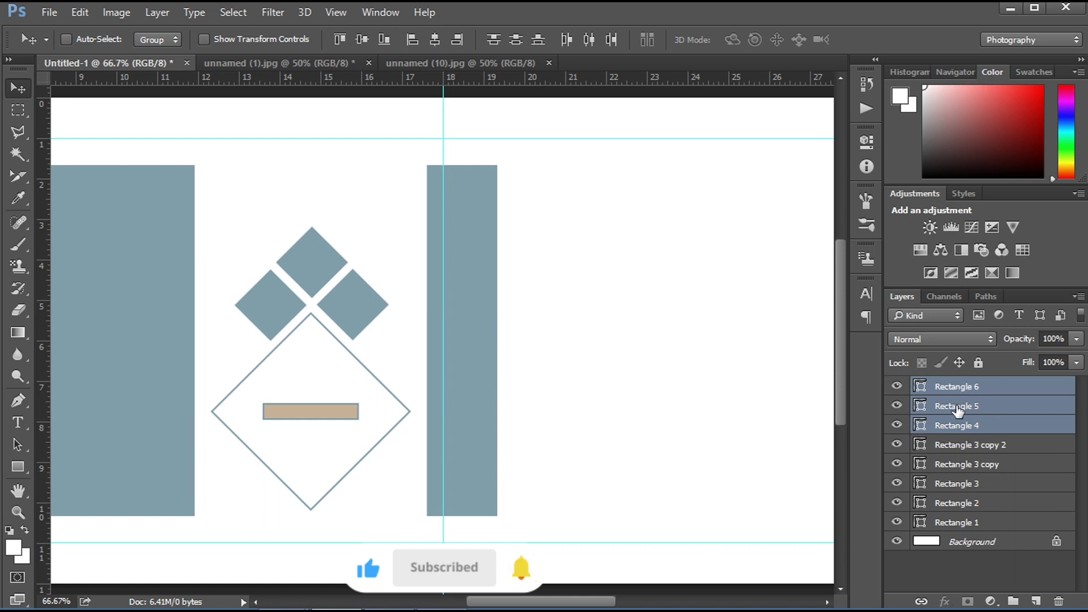
Move the bar onto the diamond's bottom corner with the small square at its left end
{"action": "left_click", "coordinate": [958, 386]}
{"action": "left_click_drag", "start_coordinate": [311, 419], "coordinate": [310, 496]}
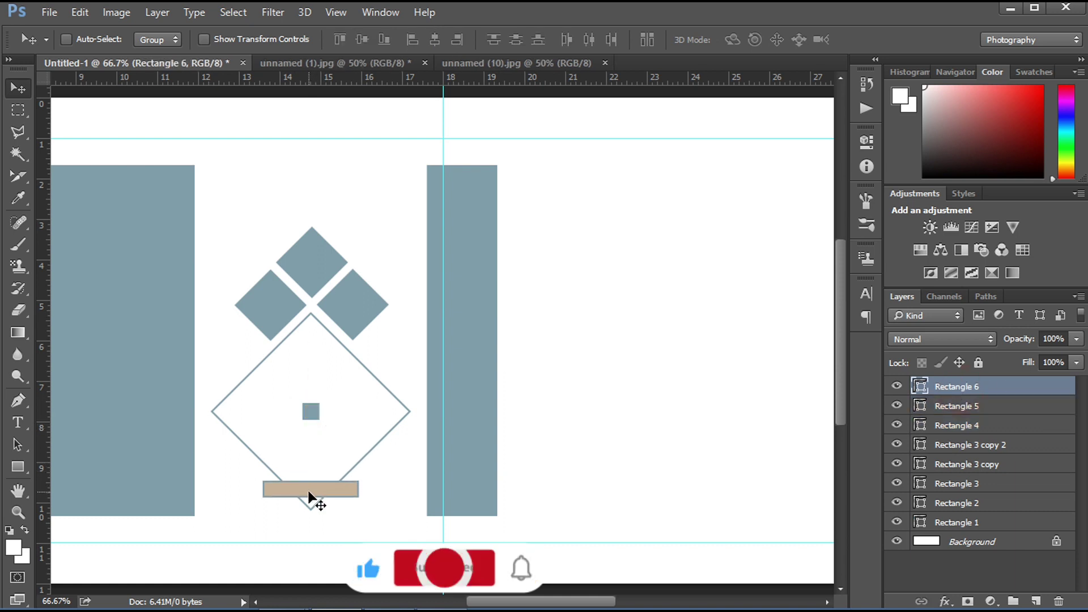
{"action": "left_click", "coordinate": [309, 487]}
{"action": "key", "text": "shift+Up"}
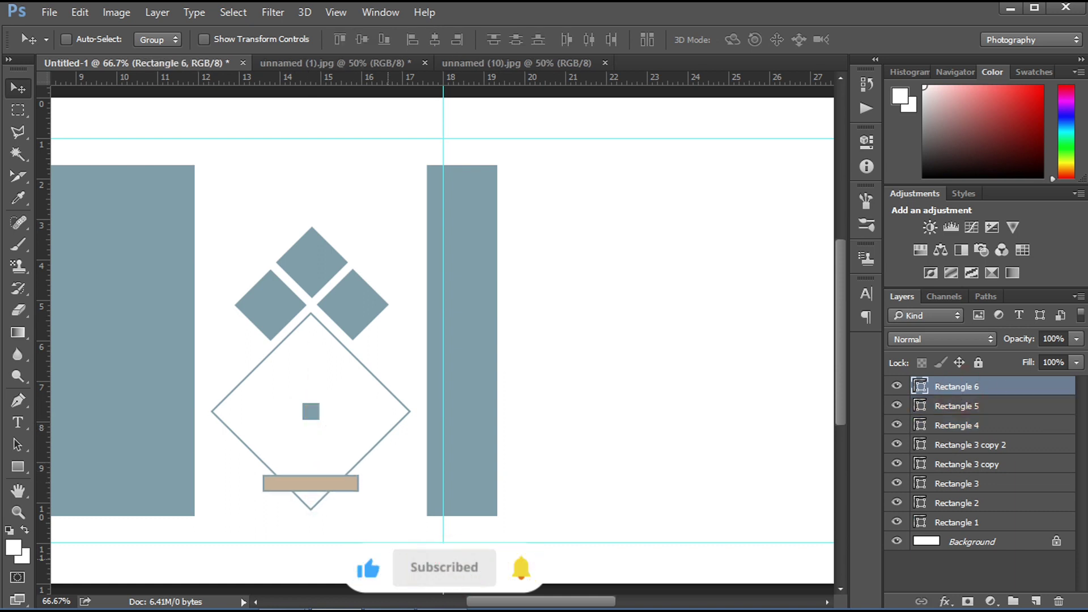
{"action": "mouse_move", "coordinate": [311, 412]}
{"action": "left_mouse_down"}
{"action": "mouse_move", "coordinate": [242, 483]}
{"action": "mouse_move", "coordinate": [253, 483]}
{"action": "left_mouse_up"}
{"action": "left_click", "coordinate": [964, 387]}
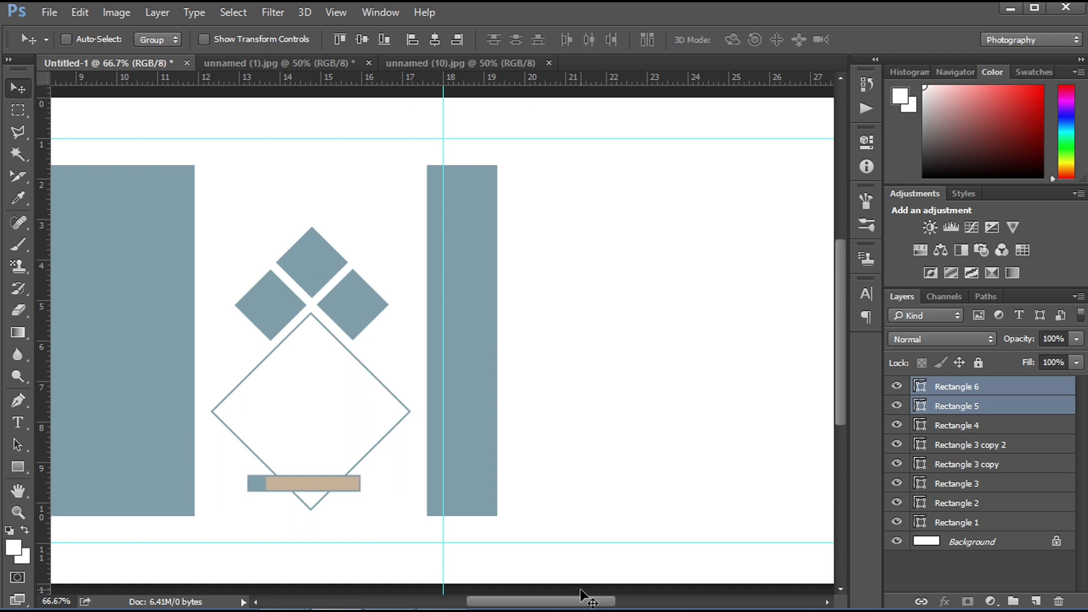
{"action": "key", "text": "ctrl+minus"}
{"action": "key", "text": "ctrl+minus"}
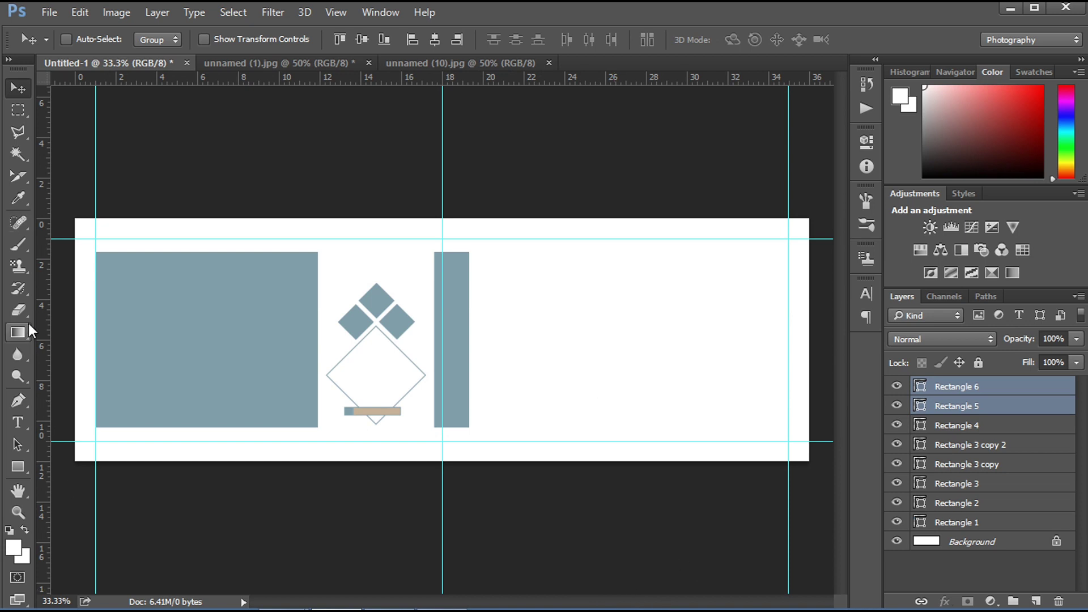
Make a trial 1160 × 1430 px tan rectangle, slide it left, then delete it
{"action": "left_click", "coordinate": [18, 467]}
{"action": "left_click", "coordinate": [555, 287]}
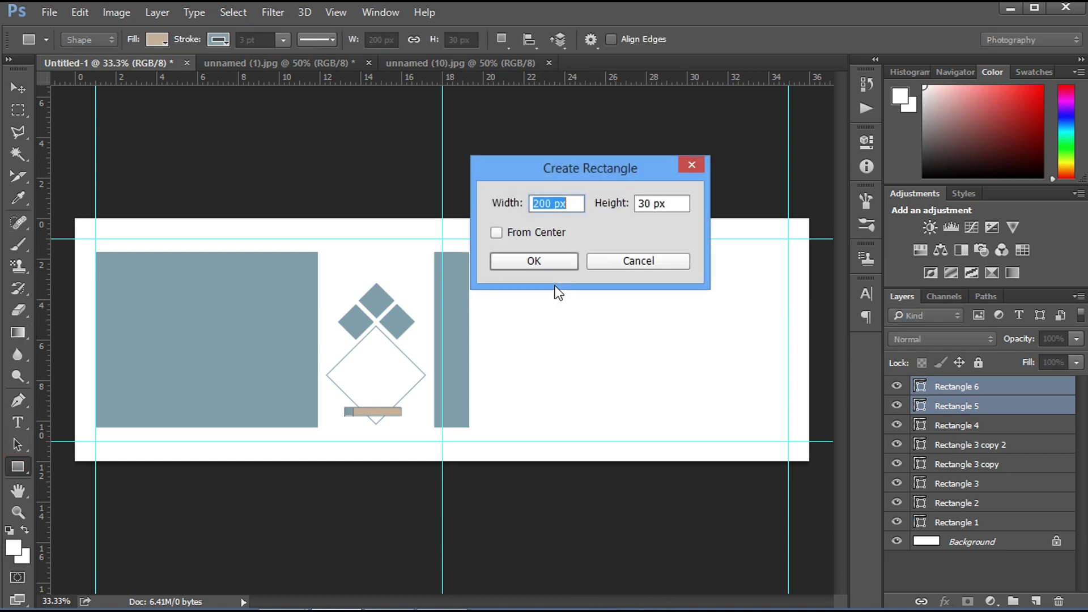
{"action": "type", "text": "1160"}
{"action": "key", "text": "Tab"}
{"action": "type", "text": "1"}
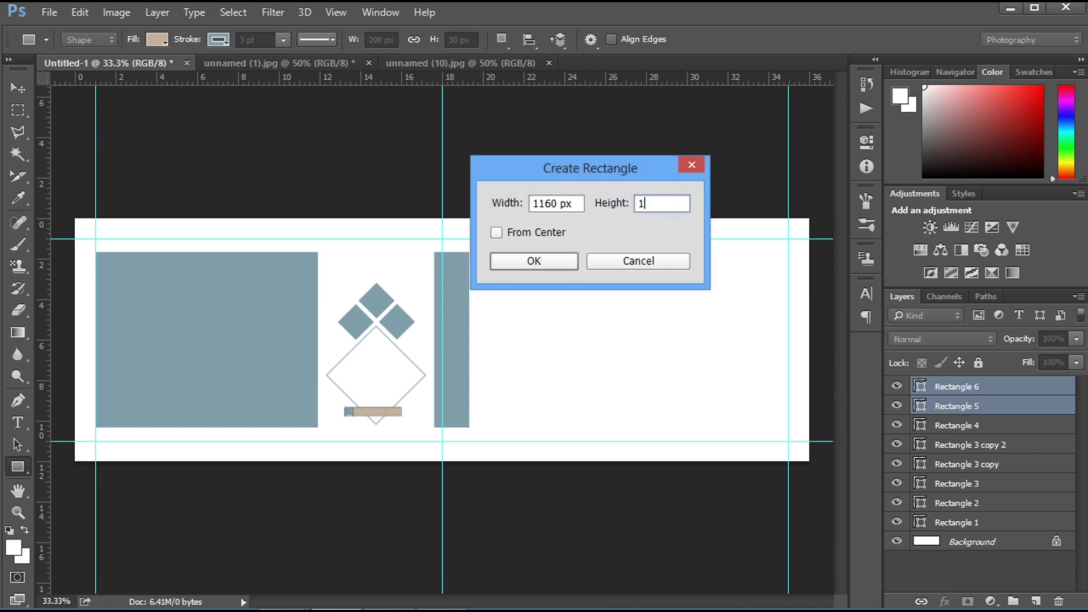
{"action": "type", "text": "430"}
{"action": "key", "text": "Return"}
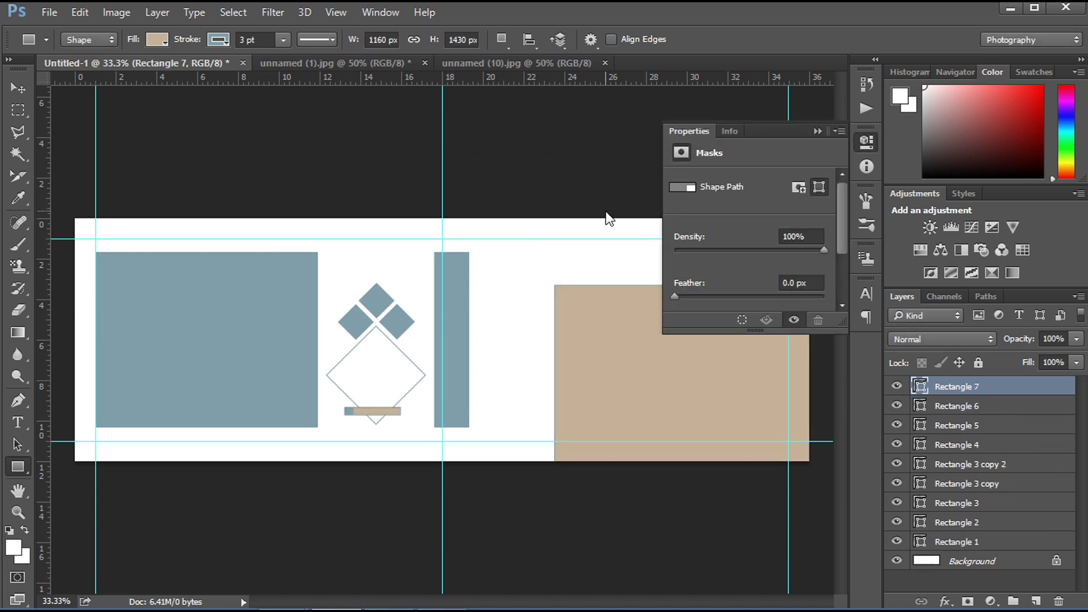
{"action": "left_click", "coordinate": [818, 131]}
{"action": "key", "text": "v"}
{"action": "mouse_move", "coordinate": [691, 220]}
{"action": "left_mouse_down"}
{"action": "mouse_move", "coordinate": [532, 220]}
{"action": "mouse_move", "coordinate": [633, 306]}
{"action": "mouse_move", "coordinate": [655, 307]}
{"action": "left_mouse_up"}
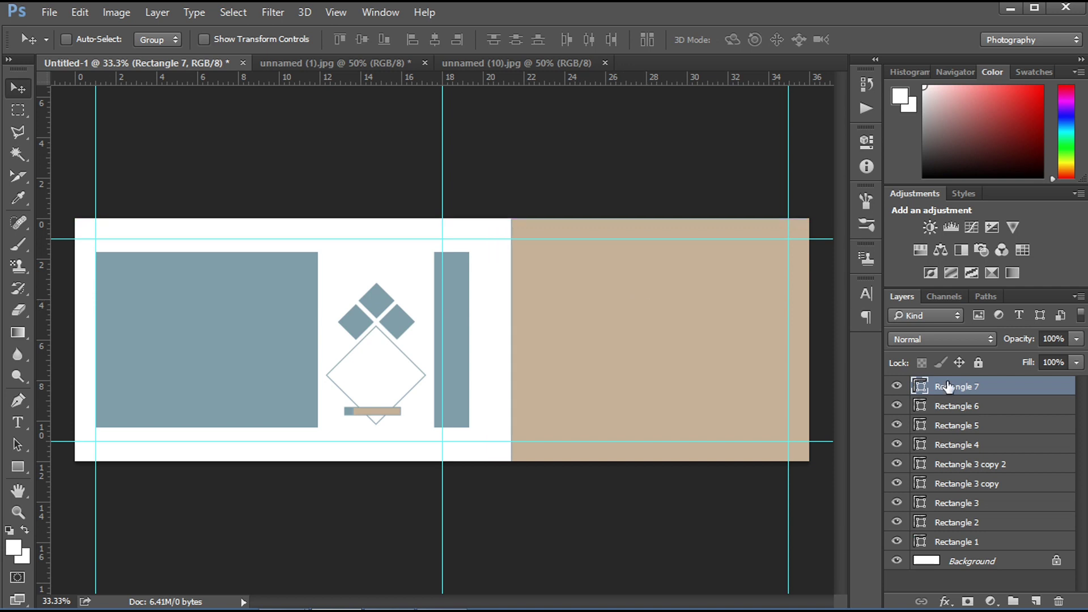
{"action": "key", "text": "Delete"}
Create a 1160 × 430 px beige rectangle and move it beside the tall strip
{"action": "left_click", "coordinate": [17, 466]}
{"action": "left_click", "coordinate": [654, 295]}
{"action": "type", "text": "1160"}
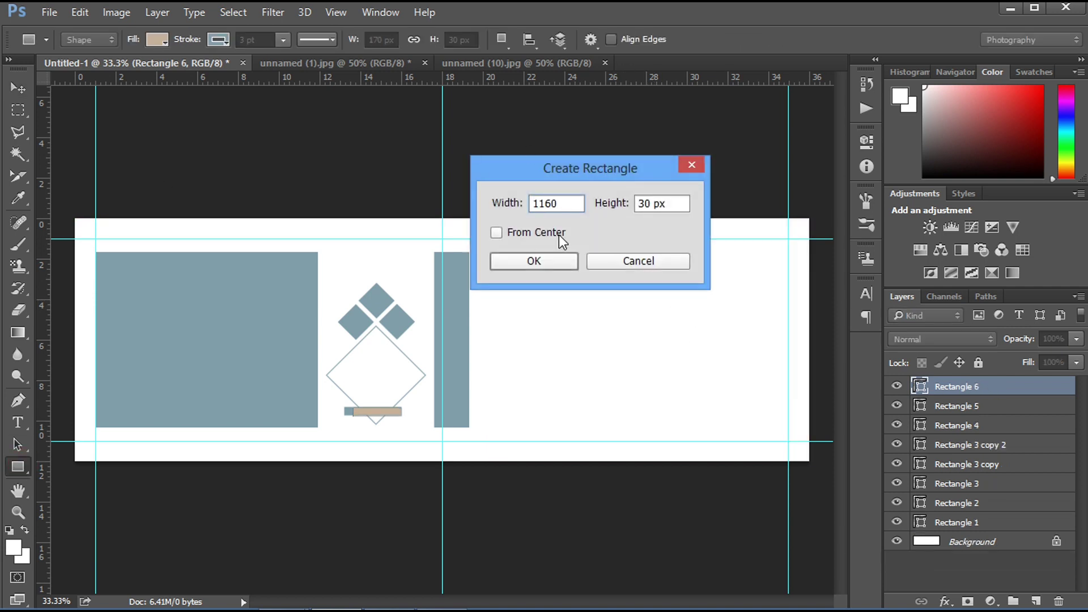
{"action": "key", "text": "Tab"}
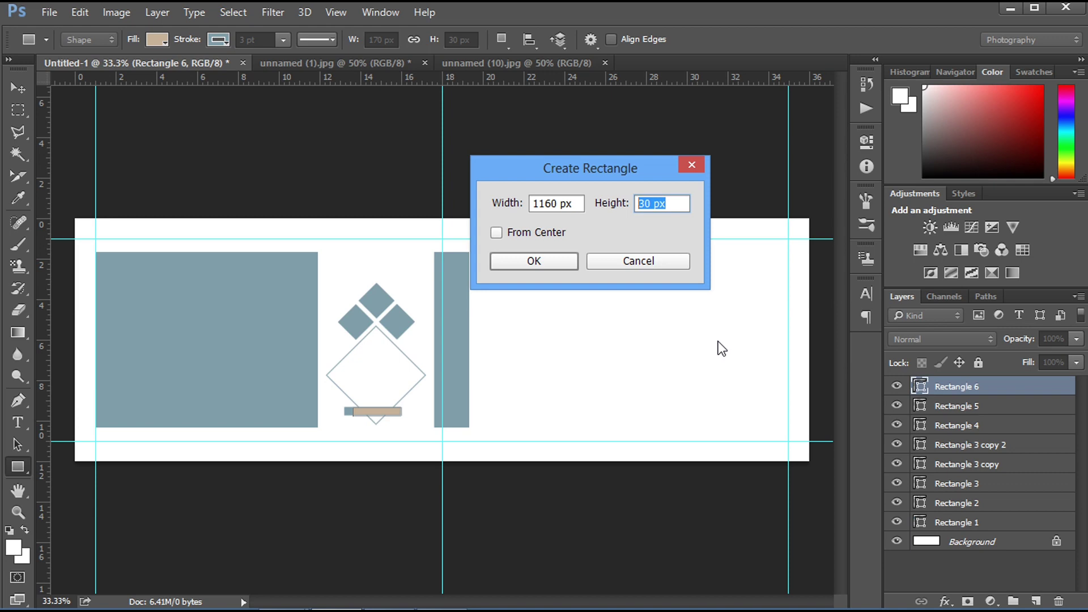
{"action": "type", "text": "430"}
{"action": "key", "text": "Return"}
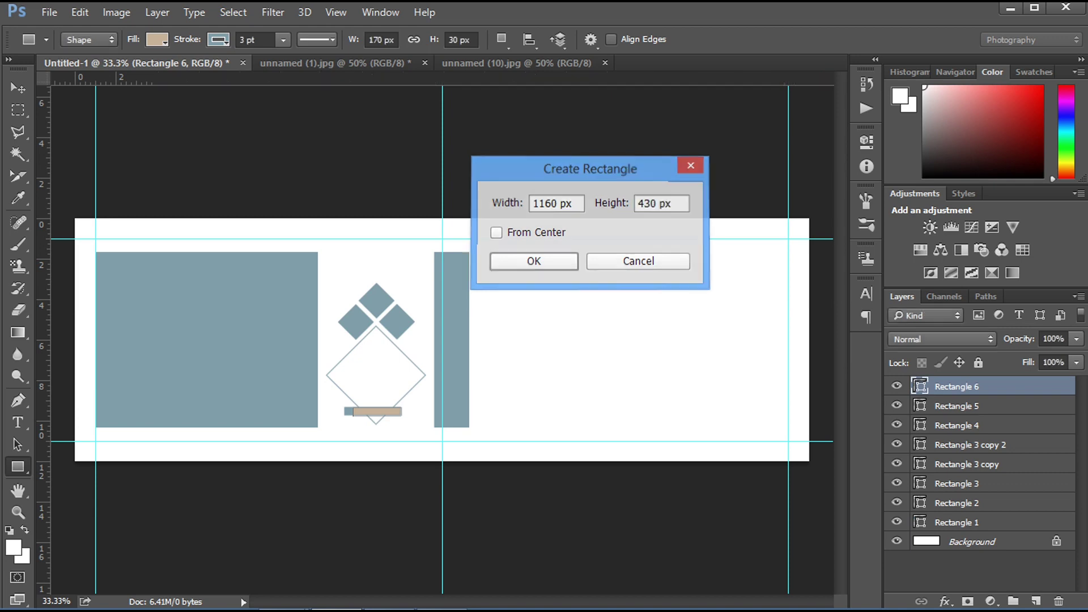
{"action": "left_click", "coordinate": [818, 131]}
{"action": "key", "text": "v"}
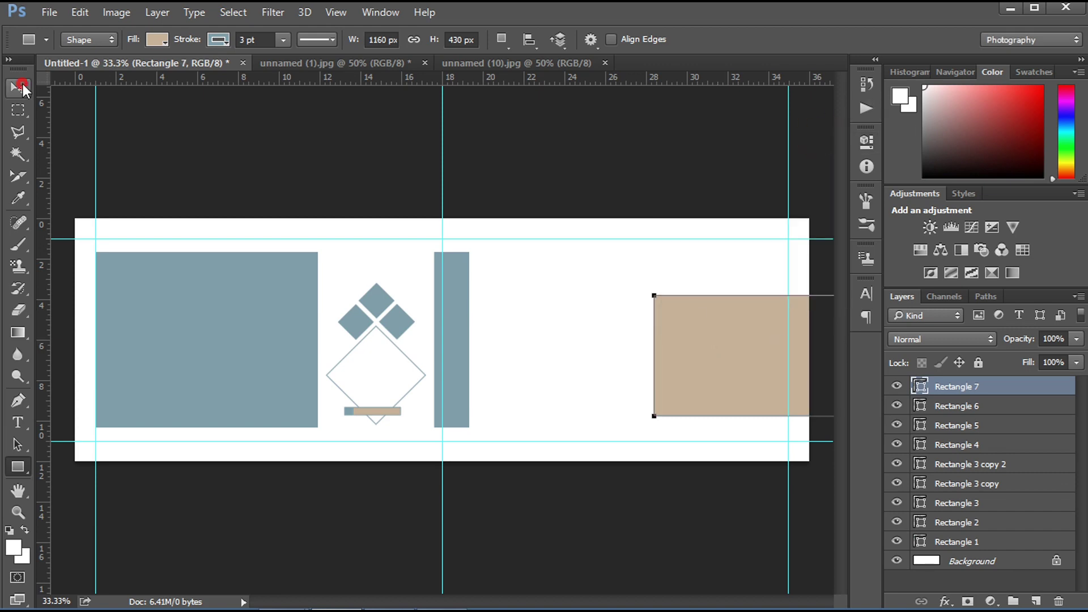
{"action": "left_click_drag", "start_coordinate": [709, 346], "coordinate": [536, 342]}
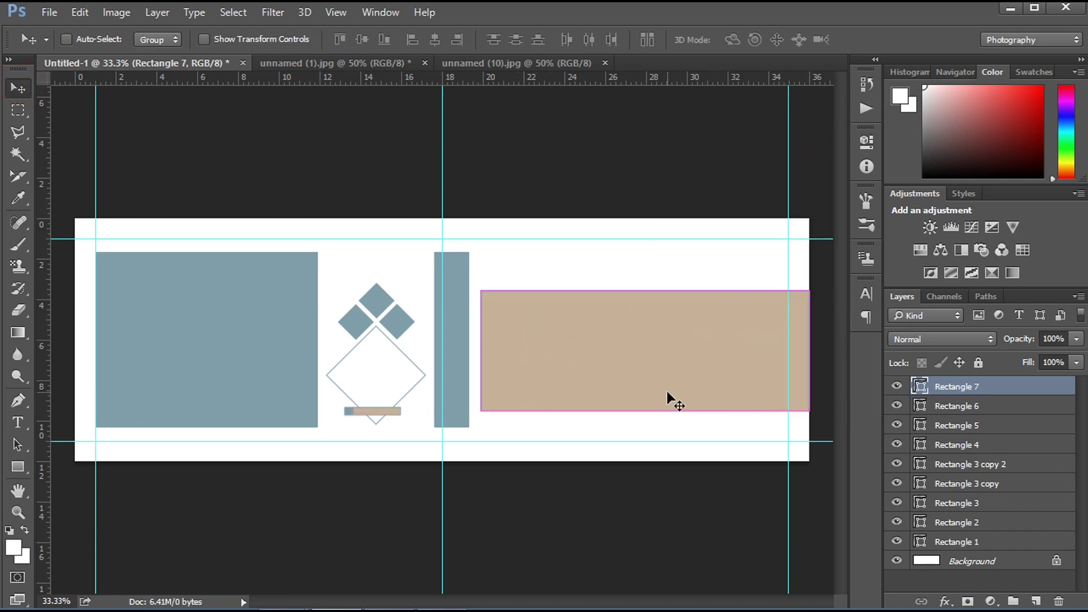
Stretch the beige rectangle to the top, bottom and right edges of the banner
{"action": "key", "text": "ctrl+t"}
{"action": "left_click_drag", "start_coordinate": [646, 283], "coordinate": [649, 219]}
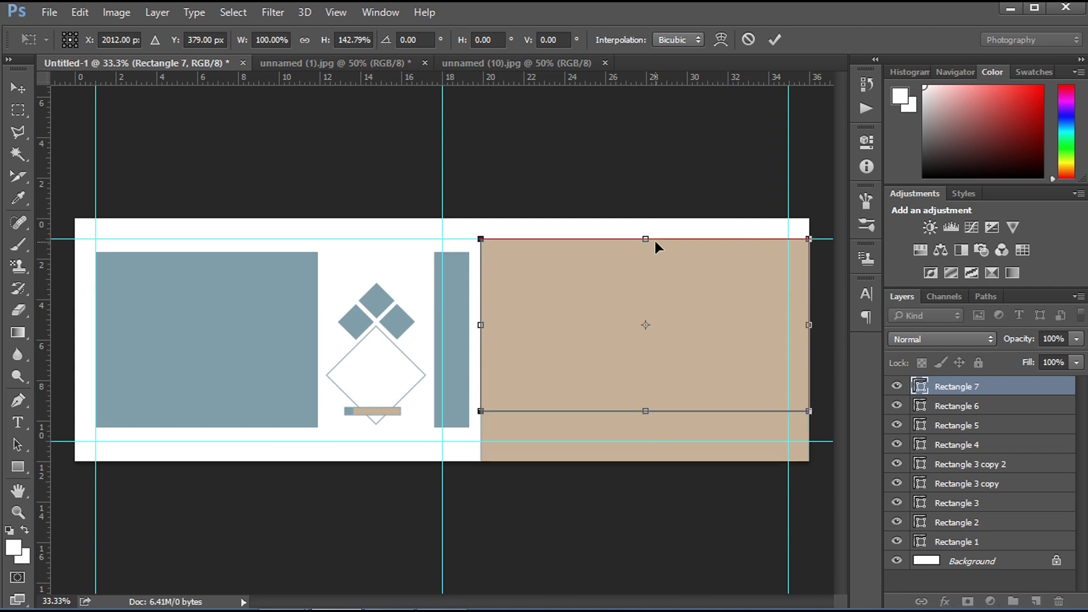
{"action": "left_click_drag", "start_coordinate": [646, 431], "coordinate": [646, 461]}
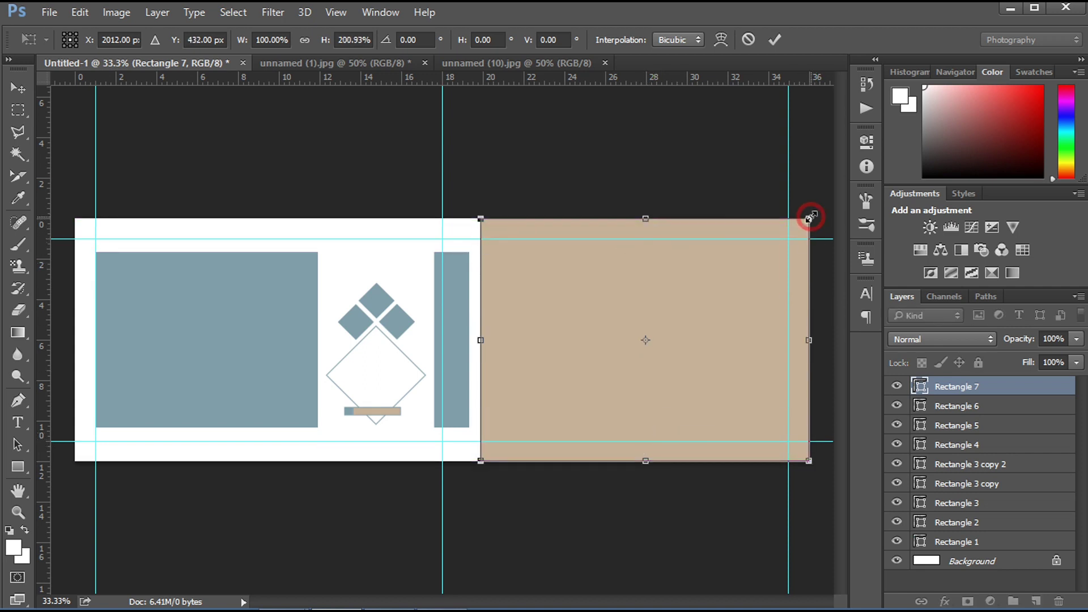
{"action": "left_click_drag", "start_coordinate": [809, 219], "coordinate": [816, 214]}
{"action": "key", "text": "Return"}
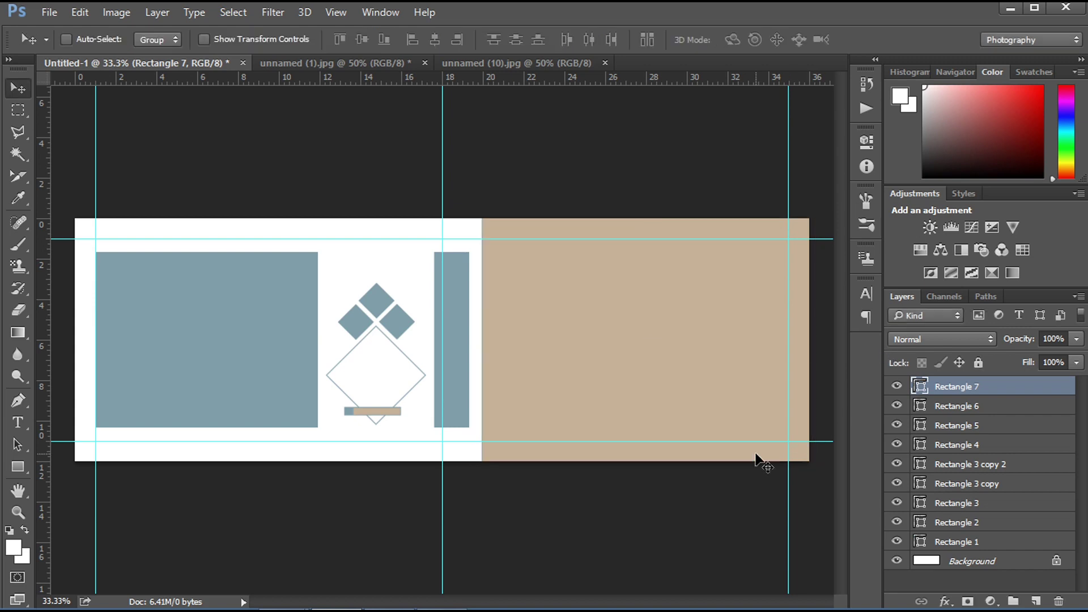
Marquee-select the couple in the lakeside photo unnamed (1).jpg
{"action": "left_click", "coordinate": [334, 63]}
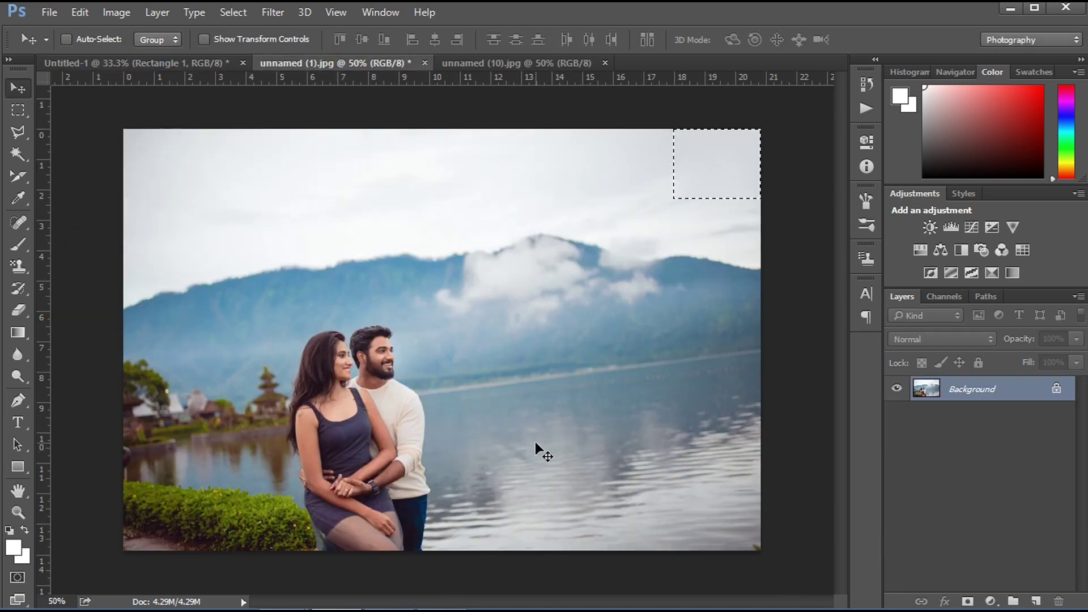
{"action": "key", "text": "ctrl+d"}
{"action": "left_click", "coordinate": [18, 110]}
{"action": "mouse_move", "coordinate": [176, 304]}
{"action": "left_mouse_down"}
{"action": "mouse_move", "coordinate": [748, 537]}
{"action": "mouse_move", "coordinate": [766, 558]}
{"action": "left_mouse_up"}
Paste the couple into the banner, clip it to Rectangle 1, and enlarge it to fill the panel
{"action": "left_click", "coordinate": [137, 63]}
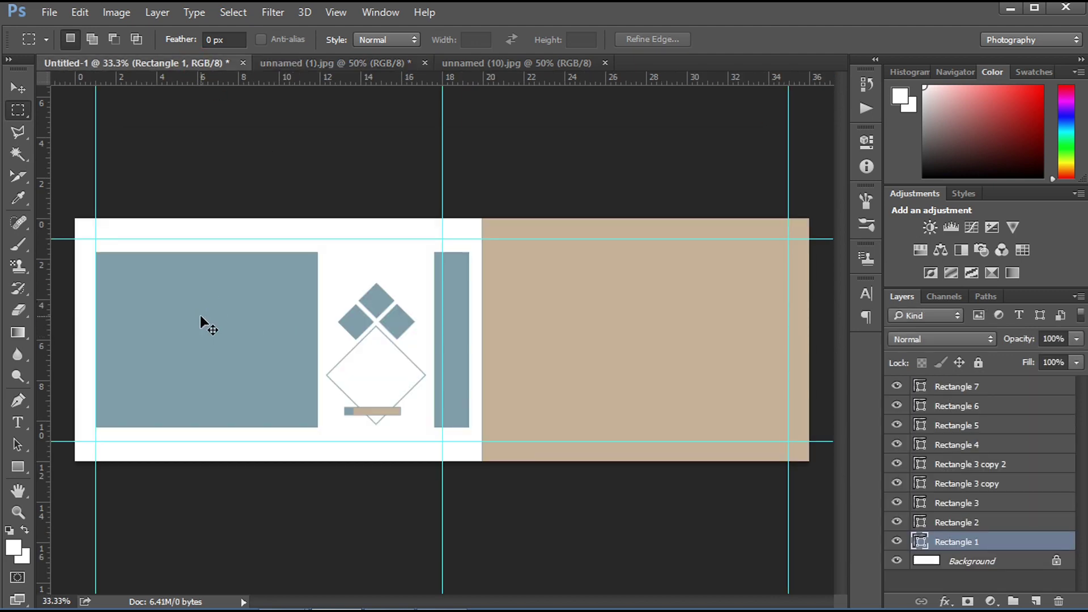
{"action": "key", "text": "ctrl+v"}
{"action": "left_click", "coordinate": [980, 544], "text": "alt"}
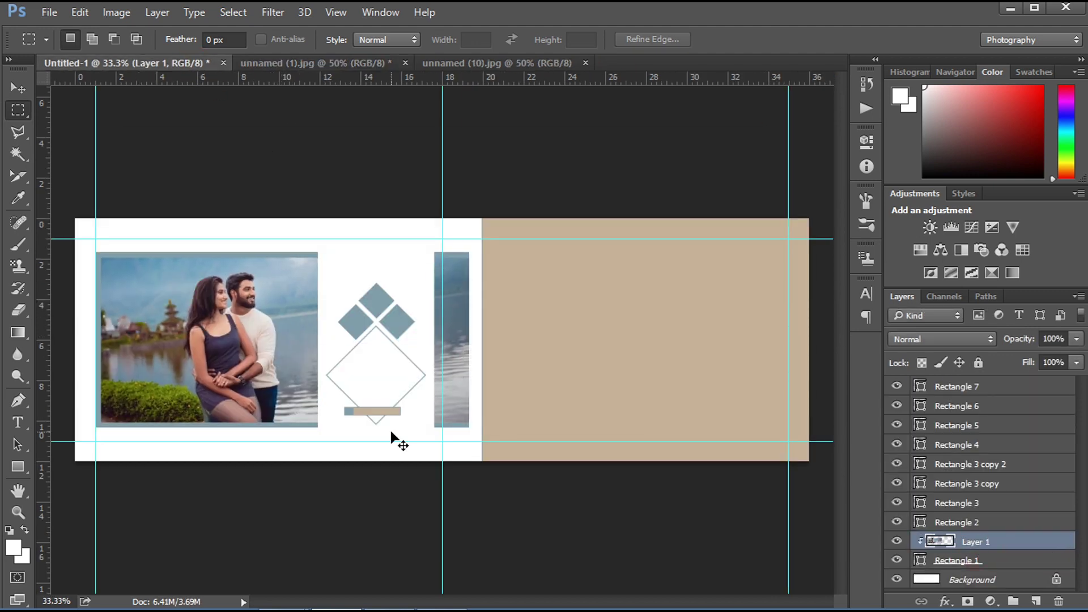
{"action": "key", "text": "ctrl+t"}
{"action": "left_click_drag", "start_coordinate": [499, 258], "coordinate": [529, 246]}
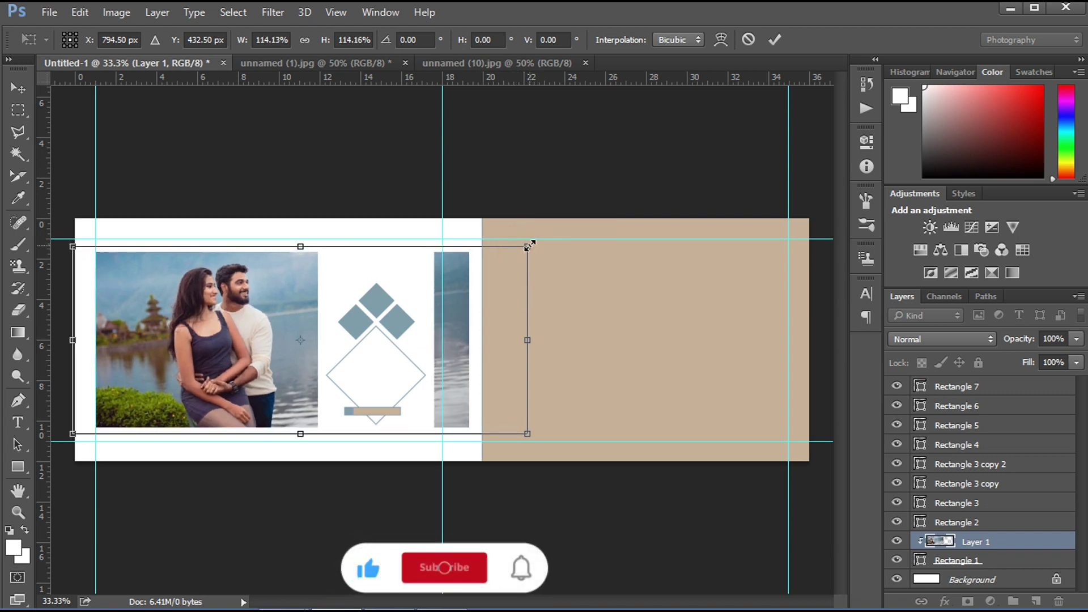
{"action": "key", "text": "shift+Left"}
{"action": "key", "text": "shift+Left"}
{"action": "key", "text": "shift+Left"}
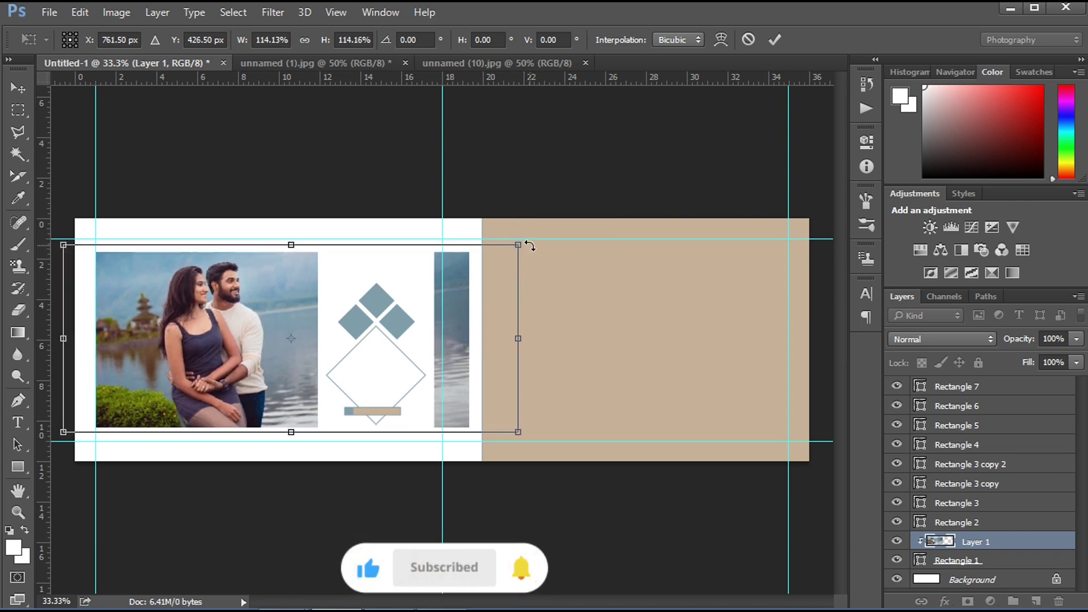
{"action": "key", "text": "shift+Left"}
{"action": "key", "text": "shift+Left"}
{"action": "key", "text": "shift+Left"}
{"action": "key", "text": "Return"}
Select the beige rectangle's layer and bring up the garden couple photo document
{"action": "key", "text": "m"}
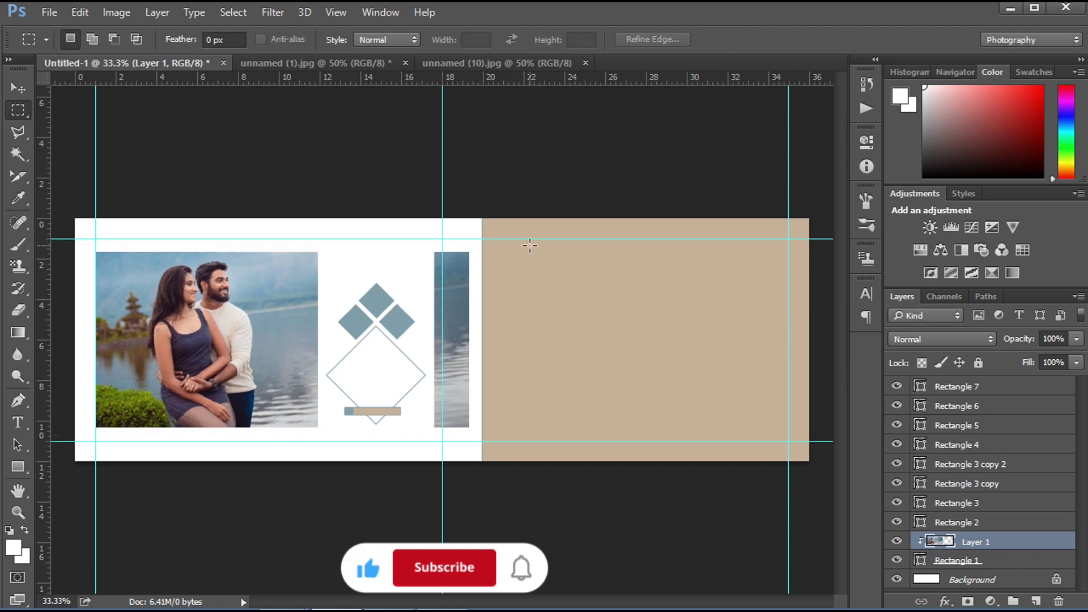
{"action": "key", "text": "alt+period"}
{"action": "left_click", "coordinate": [531, 67]}
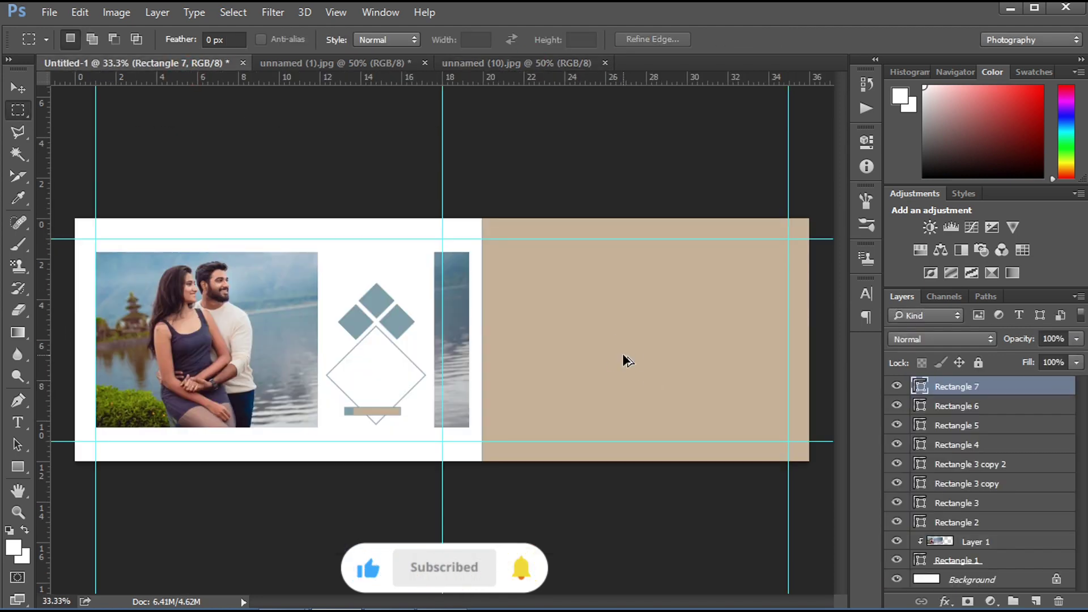
Drag the garden couple photo into the banner, clip it to Rectangle 7, and nudge it left
{"action": "left_click_drag", "start_coordinate": [184, 66], "coordinate": [622, 353]}
{"action": "left_click", "coordinate": [999, 389], "text": "alt"}
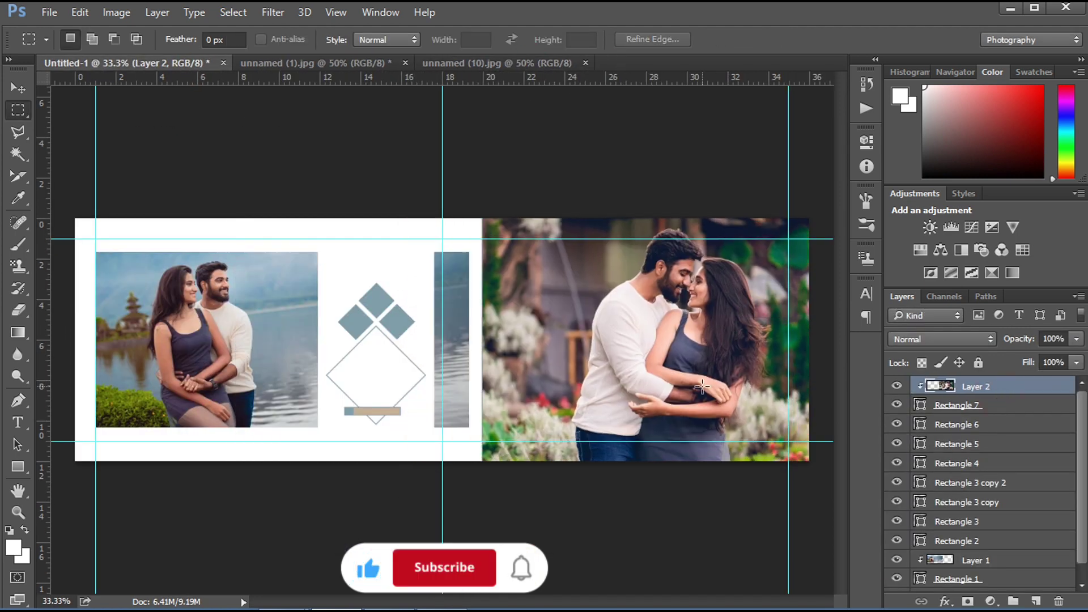
{"action": "left_click", "coordinate": [23, 91]}
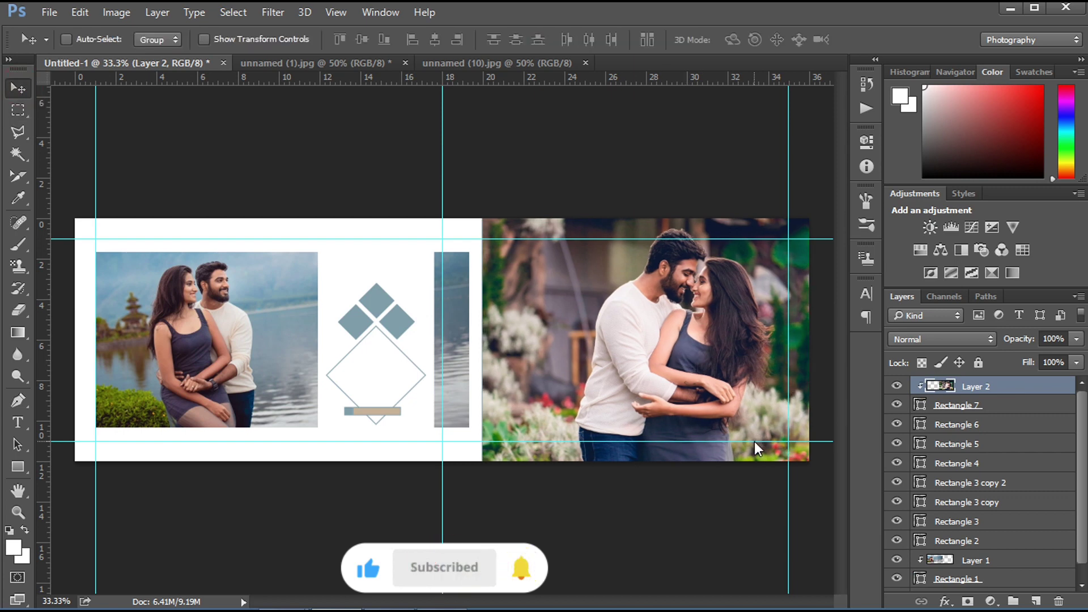
{"action": "key", "text": "shift+Left"}
{"action": "key", "text": "shift+Left"}
{"action": "key", "text": "shift+Left"}
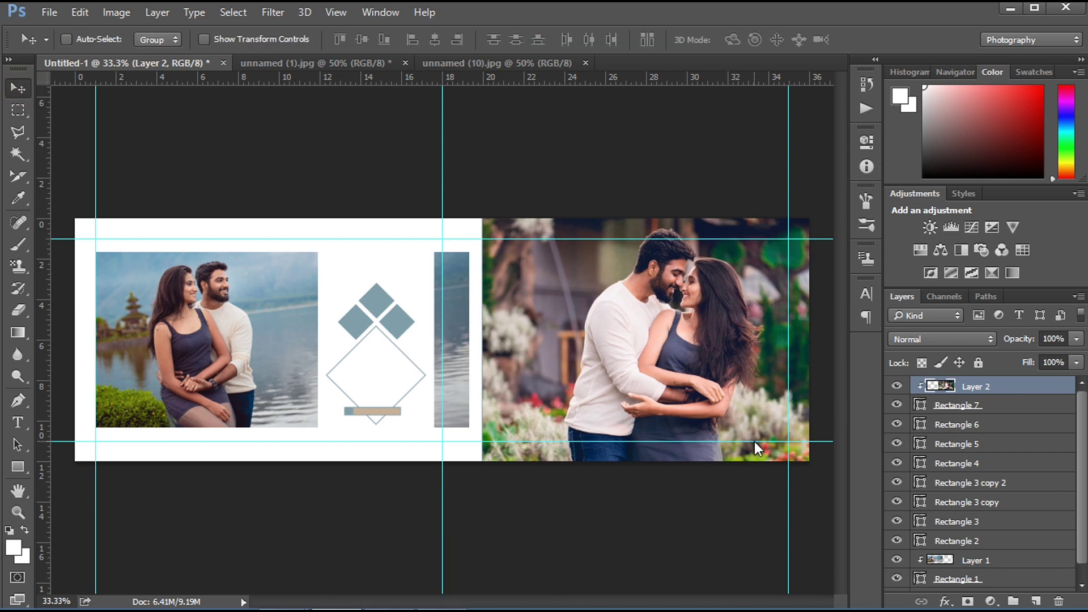
Hide the guides, zoom in on the banner, and select the Rectangle 4 layer
{"action": "key", "text": "ctrl+semicolon"}
{"action": "key", "text": "ctrl+plus"}
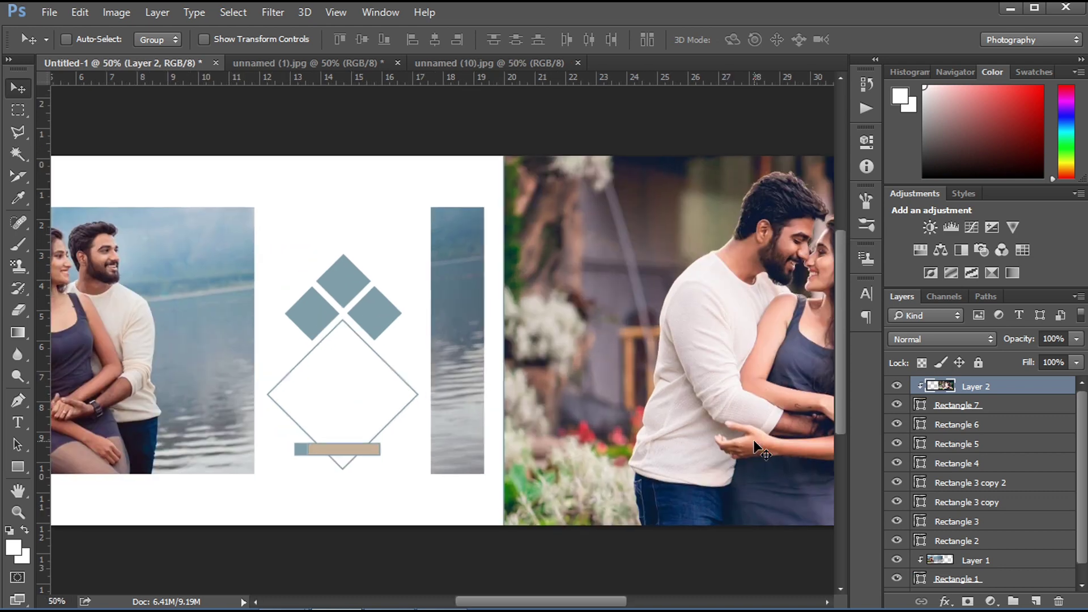
{"action": "key", "text": "ctrl+plus"}
{"action": "left_click_drag", "start_coordinate": [317, 187], "coordinate": [415, 177]}
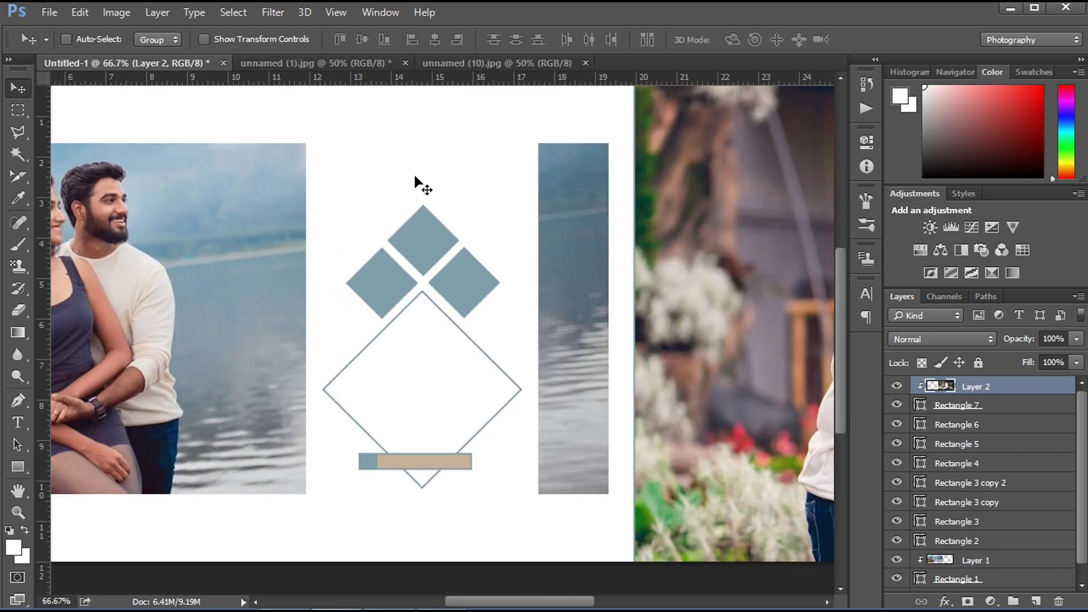
{"action": "left_click", "coordinate": [424, 363], "text": "ctrl"}
Type the title WEDDING inside the diamond outline
{"action": "left_click", "coordinate": [27, 427]}
{"action": "left_click", "coordinate": [402, 387]}
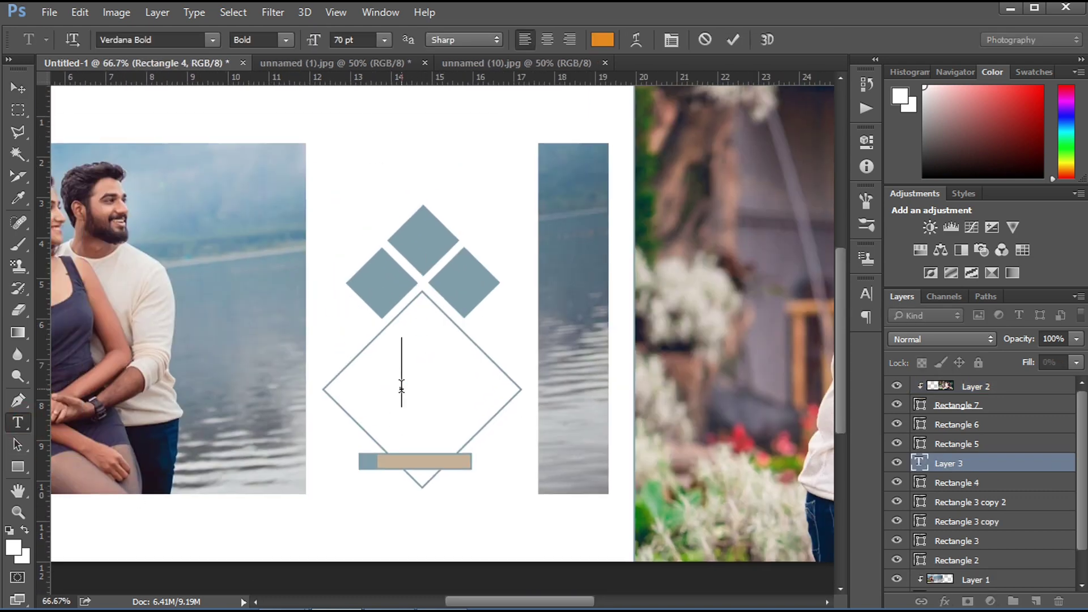
{"action": "type", "text": "WE"}
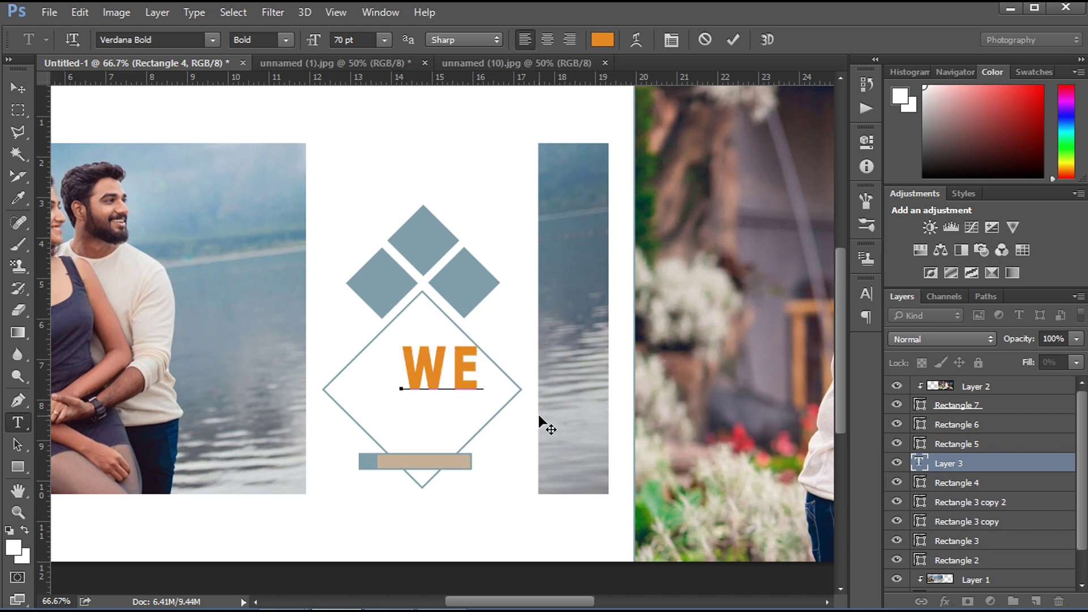
{"action": "type", "text": "DD"}
{"action": "key", "text": "BackSpace"}
{"action": "key", "text": "BackSpace"}
{"action": "type", "text": "DD"}
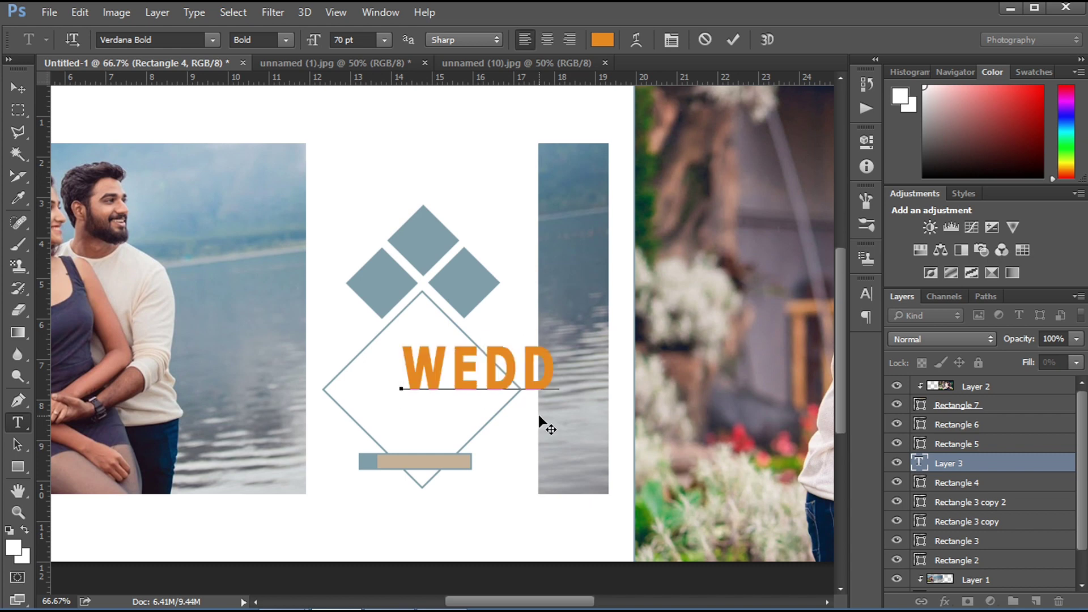
{"action": "type", "text": "I"}
{"action": "type", "text": "NG"}
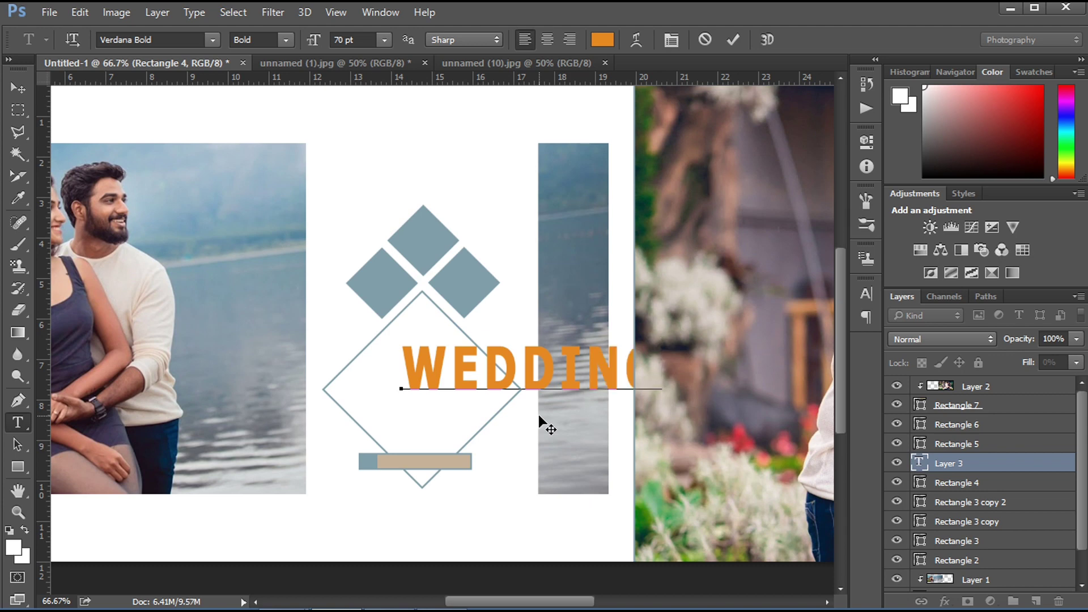
{"action": "key", "text": "ctrl+Return"}
Set WEDDING to 30 pt and move it up inside the diamond
{"action": "left_click", "coordinate": [867, 294]}
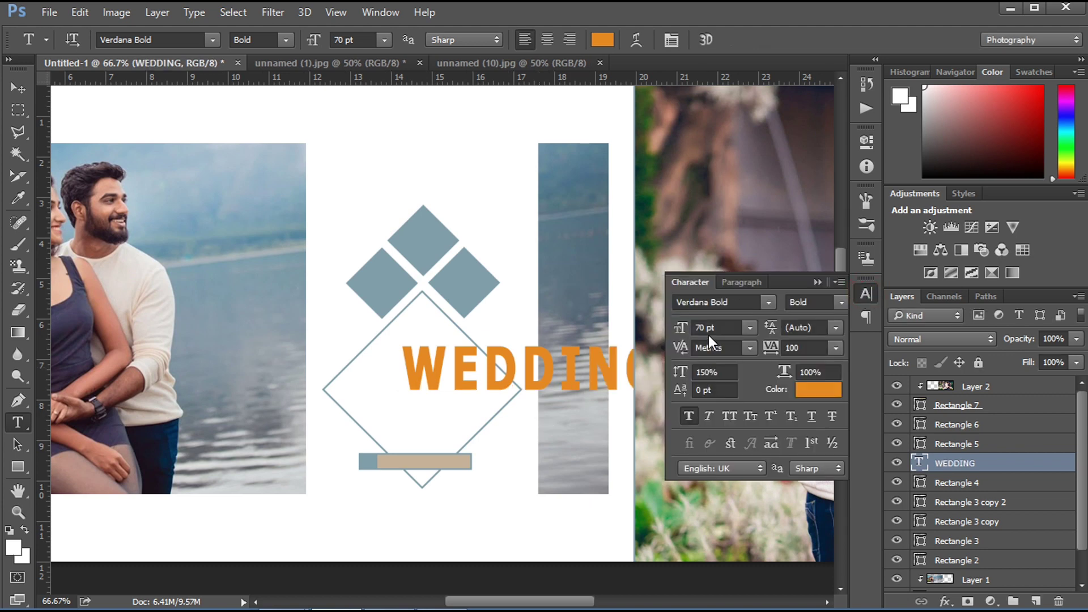
{"action": "left_click", "coordinate": [718, 328]}
{"action": "type", "text": "30"}
{"action": "key", "text": "Return"}
{"action": "left_click", "coordinate": [18, 88]}
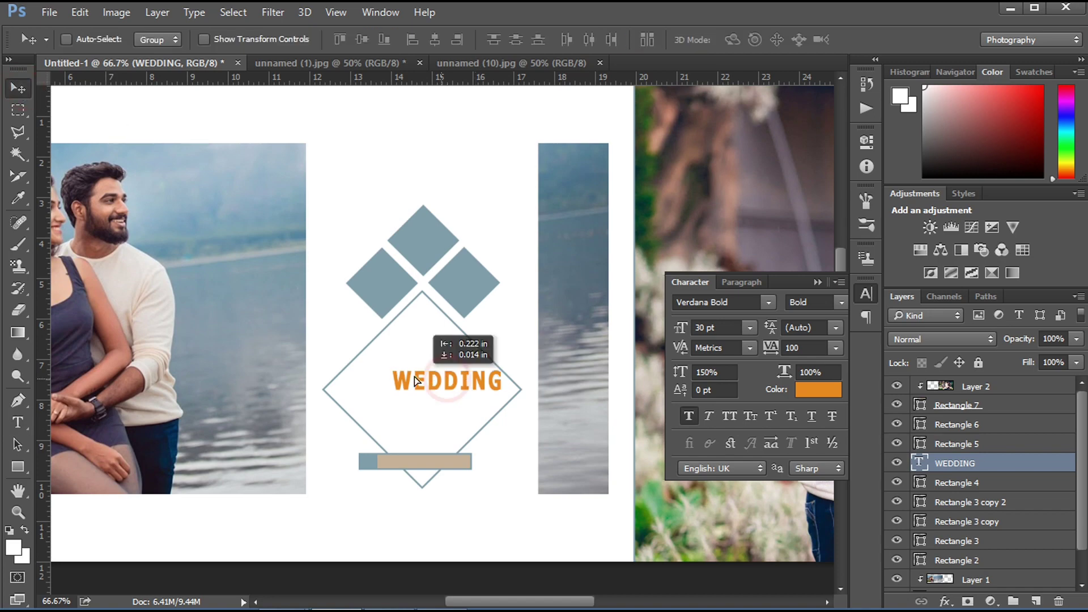
{"action": "left_click_drag", "start_coordinate": [453, 375], "coordinate": [415, 360]}
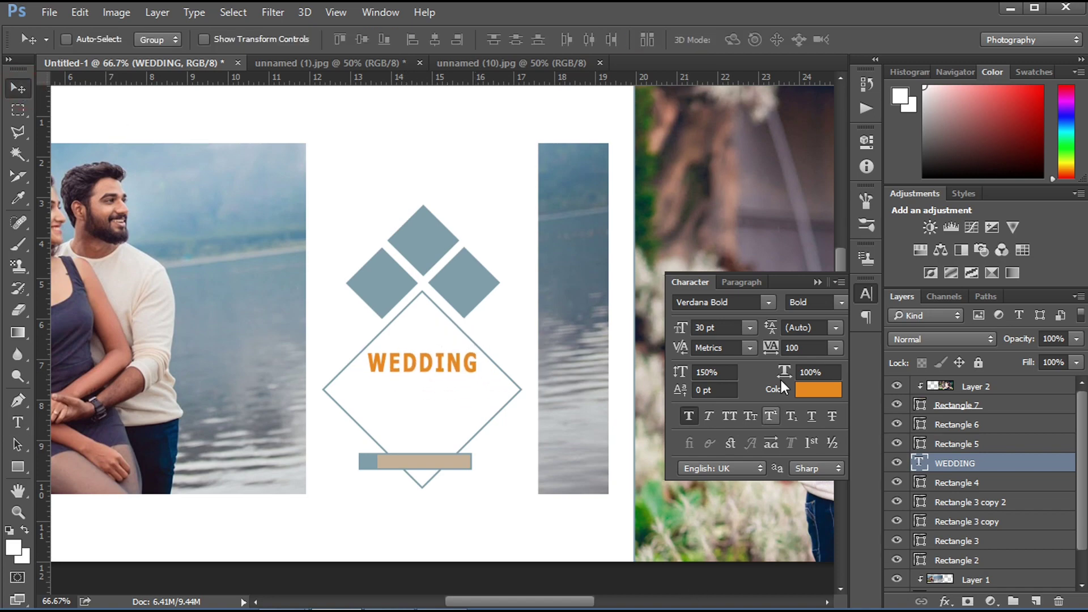
Change WEDDING to Verdana Italic at 35 pt and nudge it right to centre it
{"action": "left_click", "coordinate": [769, 302]}
{"action": "left_click_drag", "start_coordinate": [1040, 516], "coordinate": [1039, 527]}
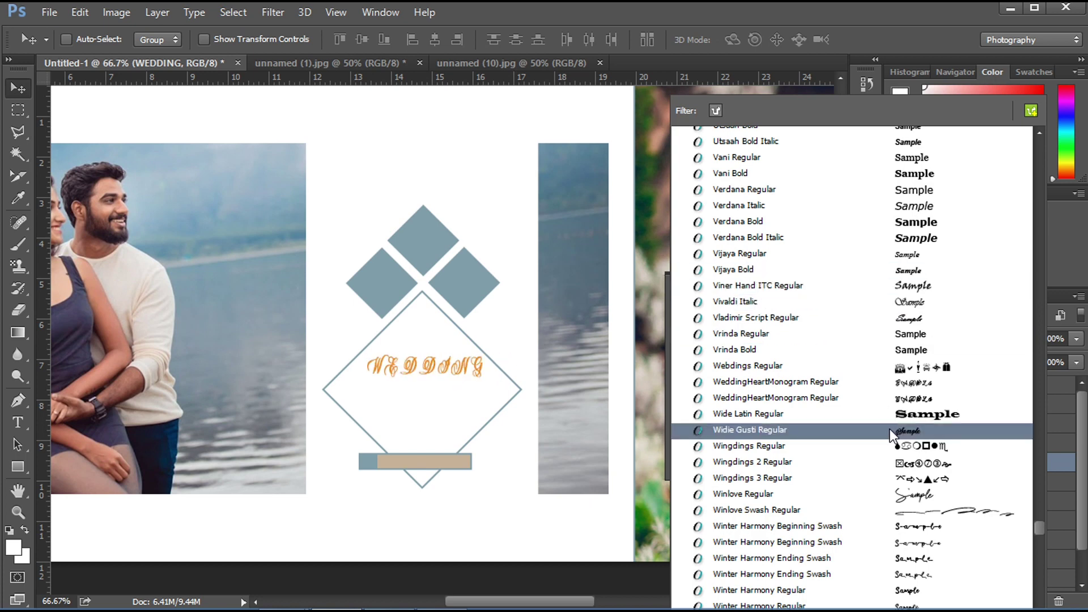
{"action": "left_click", "coordinate": [898, 209]}
{"action": "type", "text": "35"}
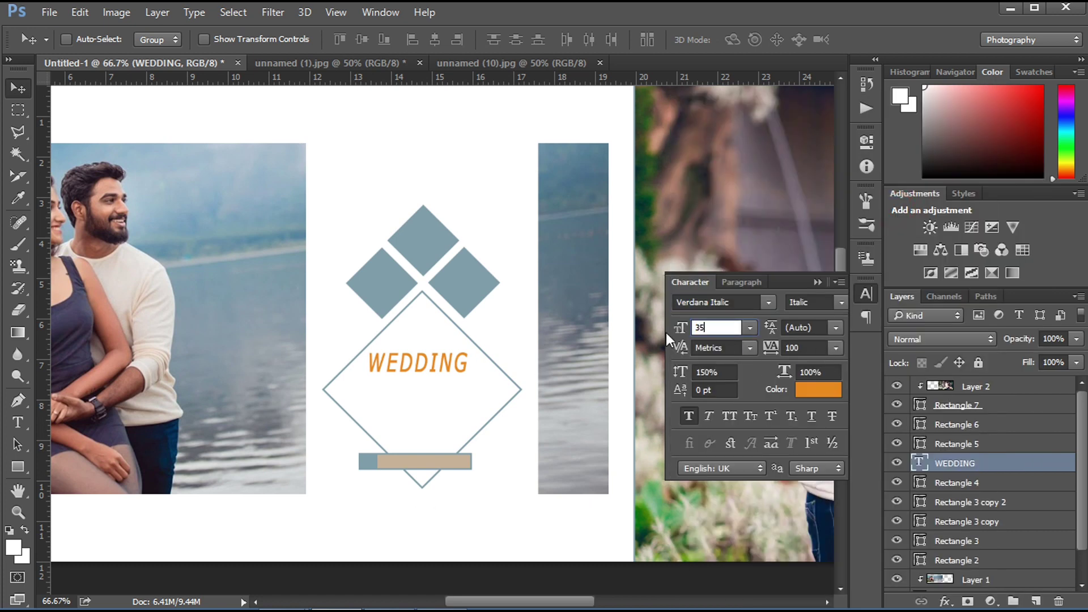
{"action": "key", "text": "Return"}
{"action": "left_click_drag", "start_coordinate": [374, 369], "coordinate": [364, 369]}
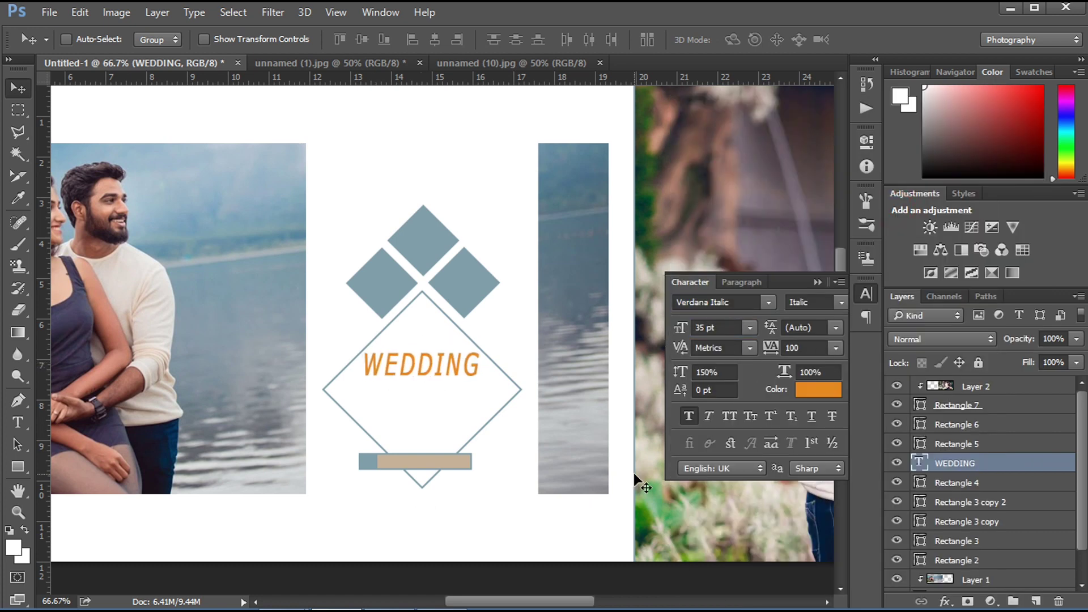
{"action": "key", "text": "shift+Right"}
{"action": "key", "text": "shift+Right"}
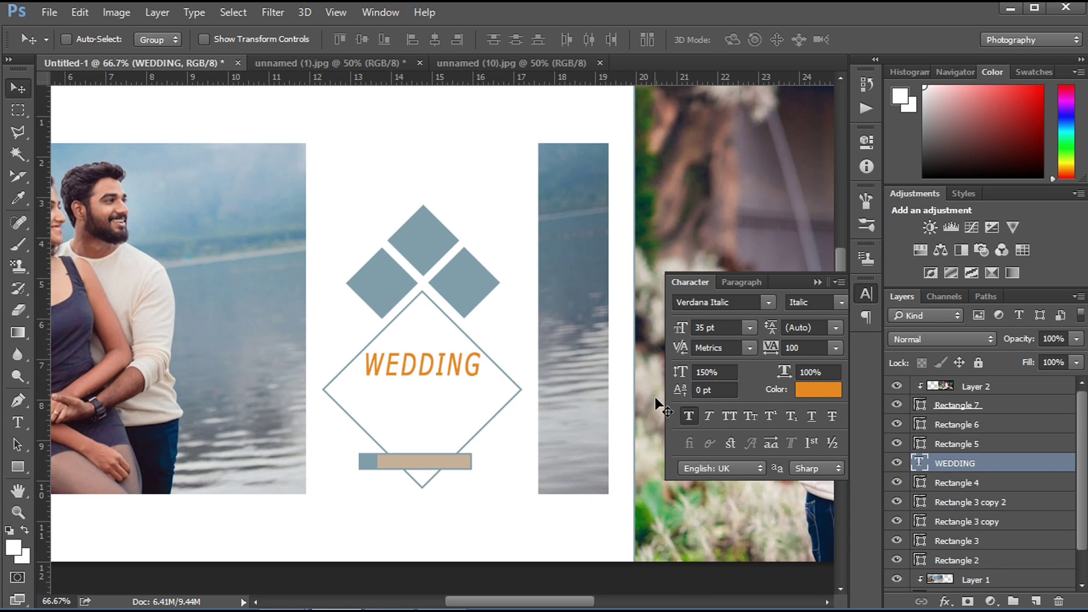
Colour the WEDDING text dark navy sampled from the design
{"action": "left_click", "coordinate": [816, 390]}
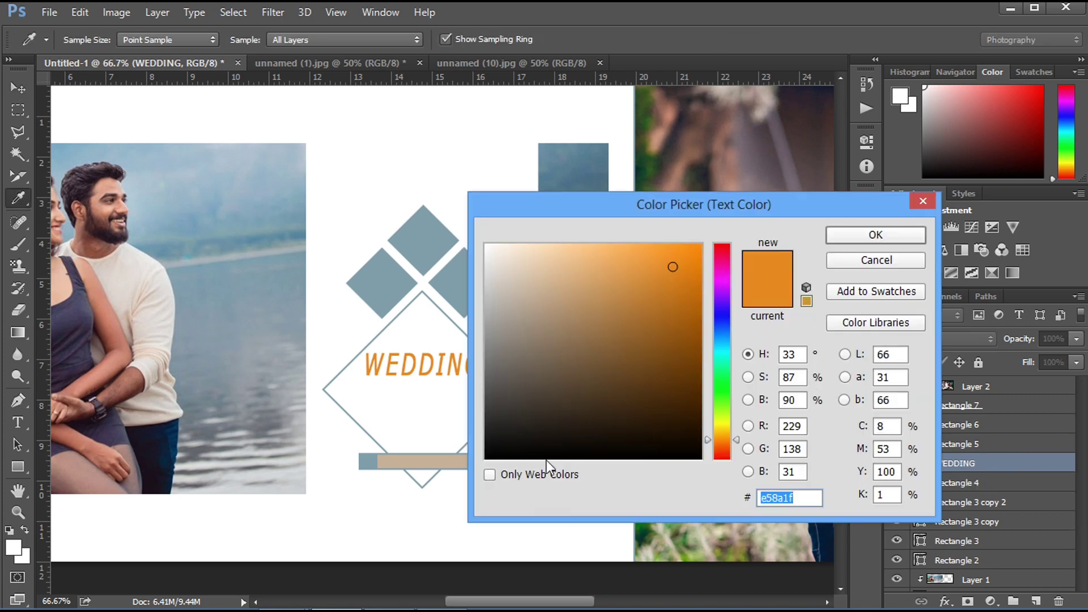
{"action": "left_click", "coordinate": [92, 339]}
{"action": "left_click", "coordinate": [867, 238]}
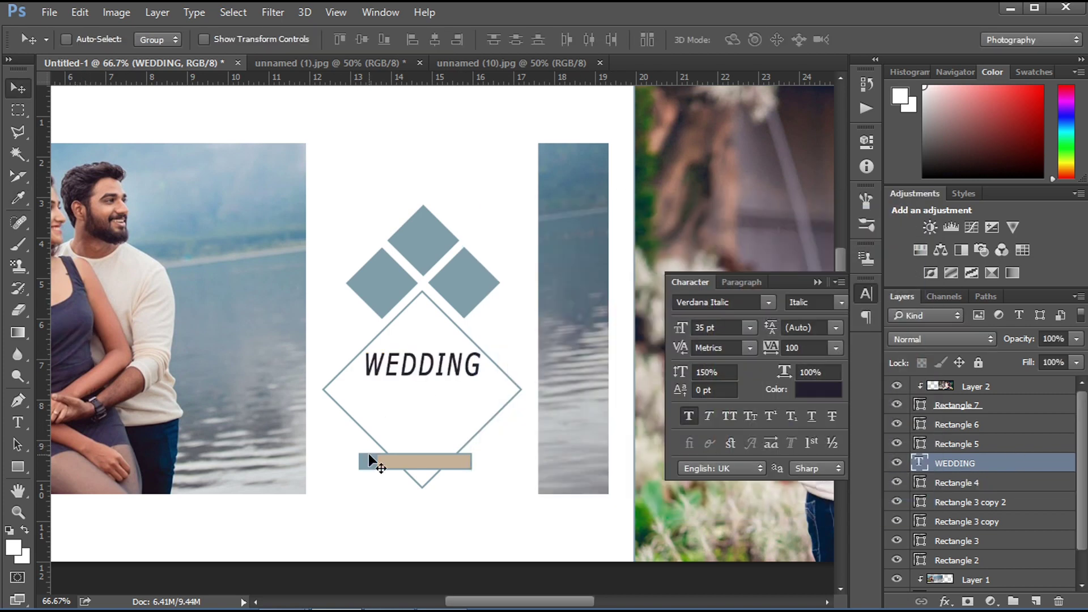
{"action": "left_click", "coordinate": [822, 282]}
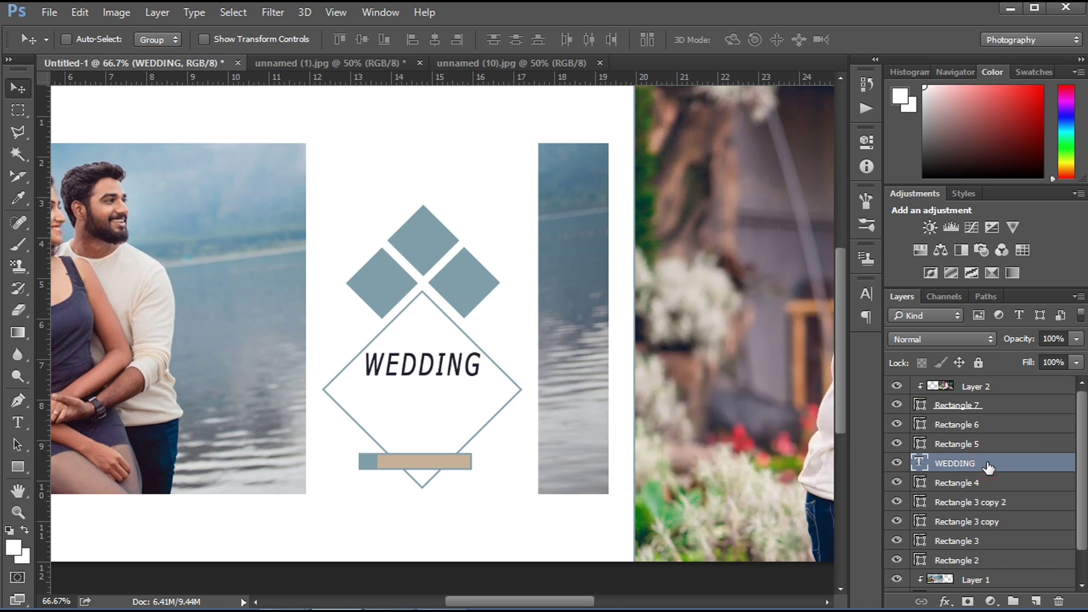
Duplicate the title below the original and retype the copy as Ceremony
{"action": "key", "text": "ctrl+j"}
{"action": "left_click_drag", "start_coordinate": [447, 388], "coordinate": [445, 415]}
{"action": "double_click", "coordinate": [919, 462]}
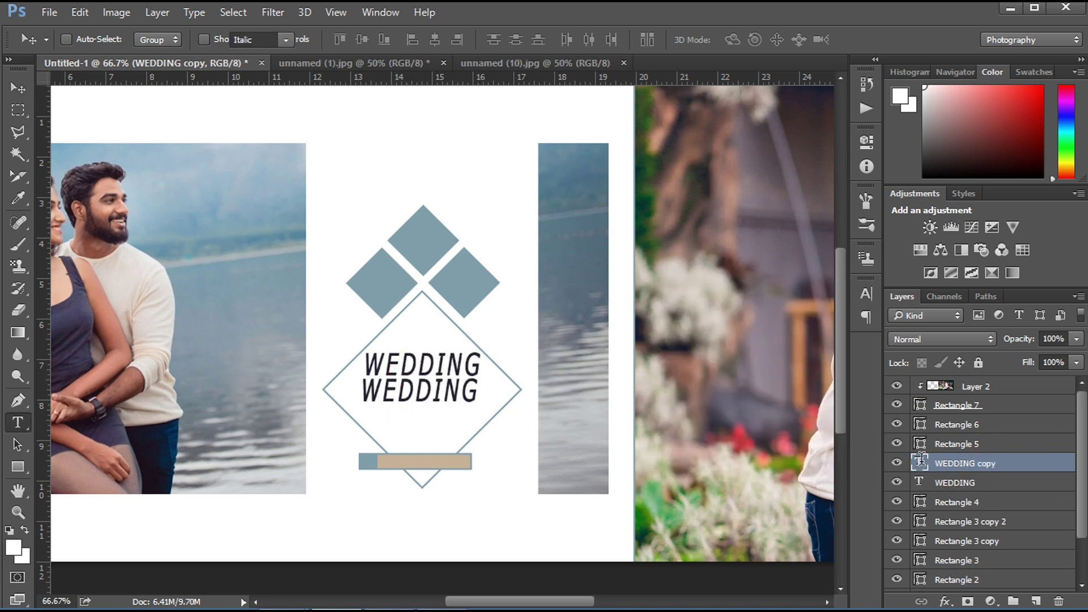
{"action": "type", "text": "C"}
{"action": "type", "text": "e"}
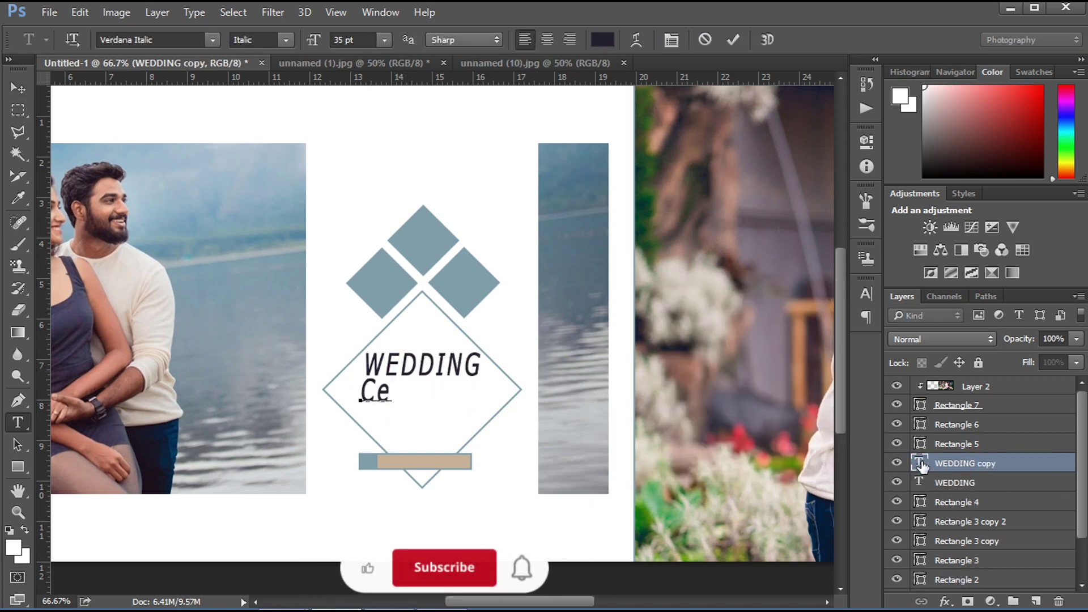
{"action": "type", "text": "remony"}
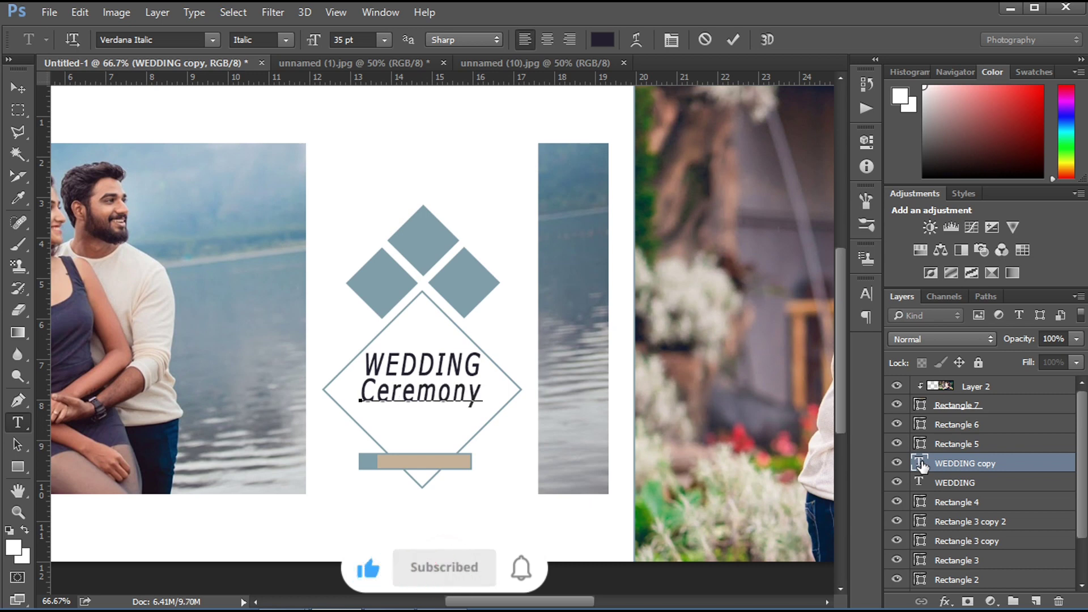
{"action": "key", "text": "ctrl+Return"}
{"action": "key", "text": "v"}
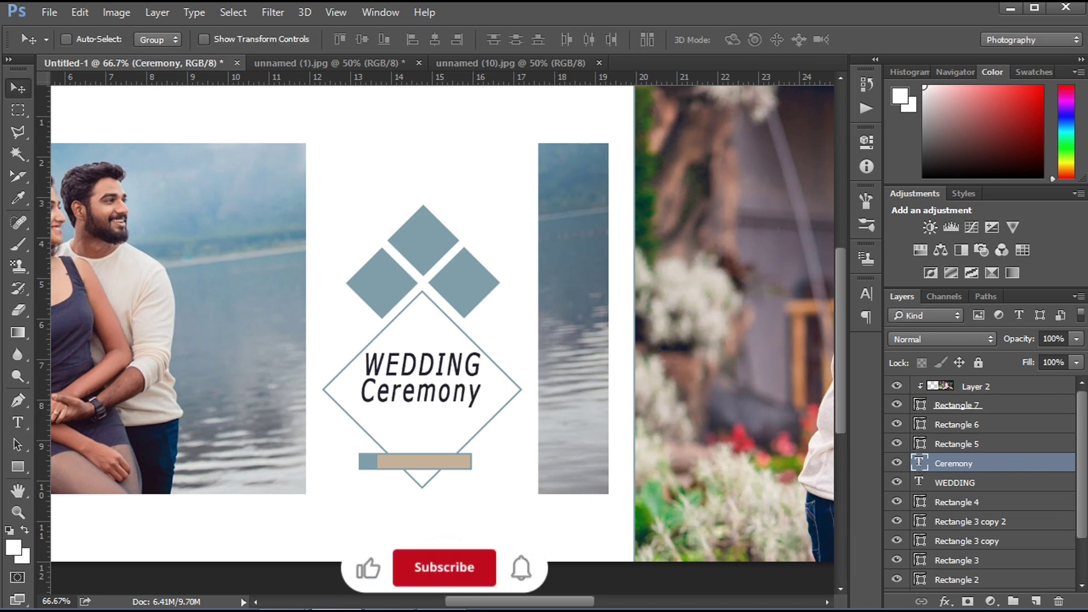
Recase the top line from WEDDING to Wedding
{"action": "double_click", "coordinate": [919, 482]}
{"action": "left_click_drag", "start_coordinate": [385, 365], "coordinate": [475, 366]}
{"action": "type", "text": "e"}
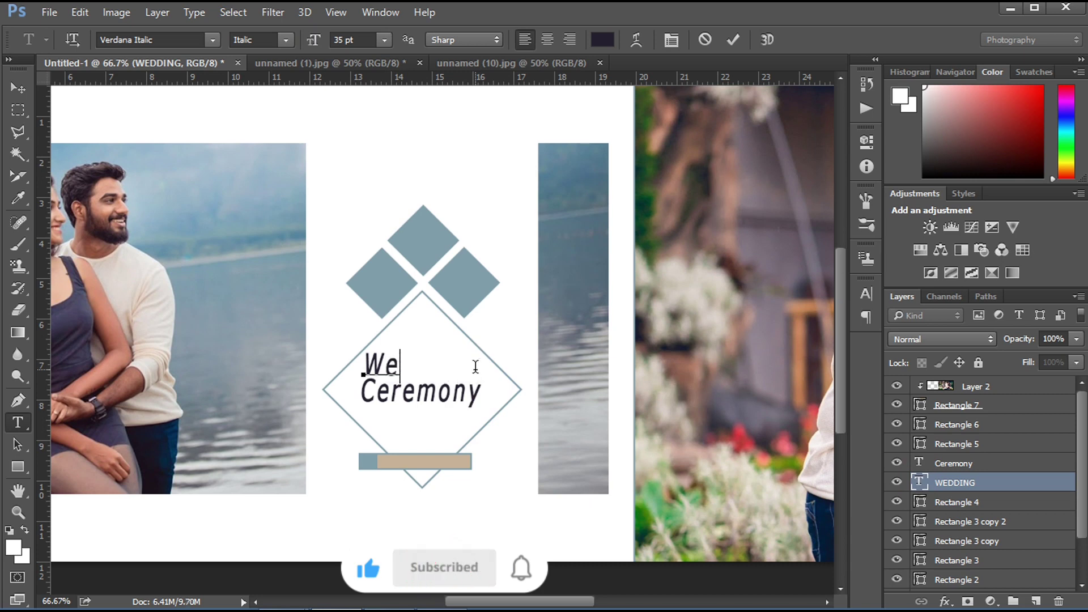
{"action": "type", "text": "dding"}
{"action": "key", "text": "ctrl+Return"}
Set Wedding in Wonderfebia Regular and move it up within the diamond
{"action": "key", "text": "v"}
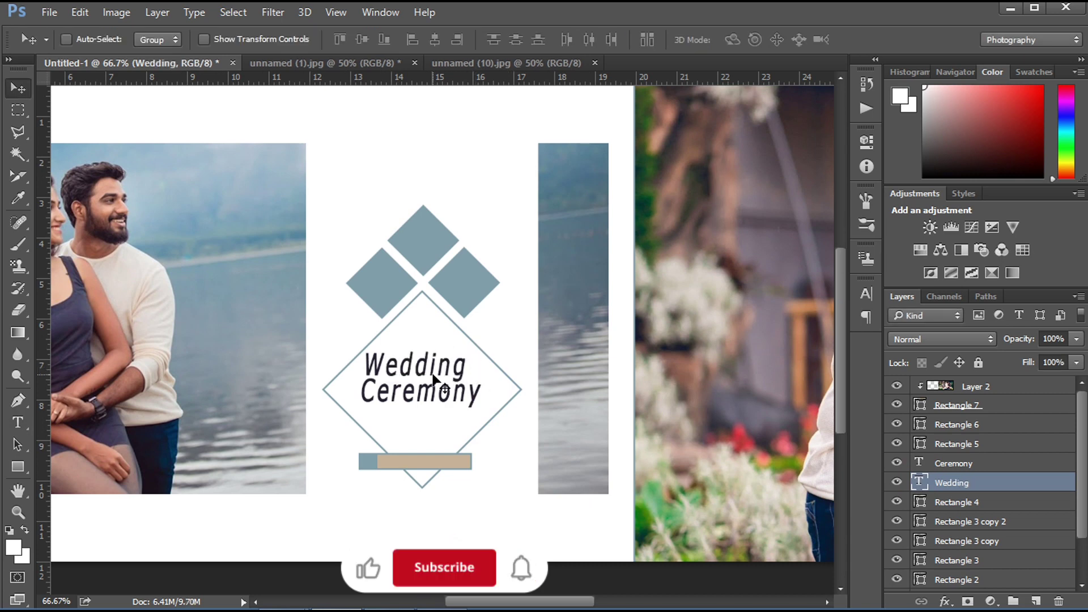
{"action": "left_click", "coordinate": [865, 293]}
{"action": "left_click", "coordinate": [768, 302]}
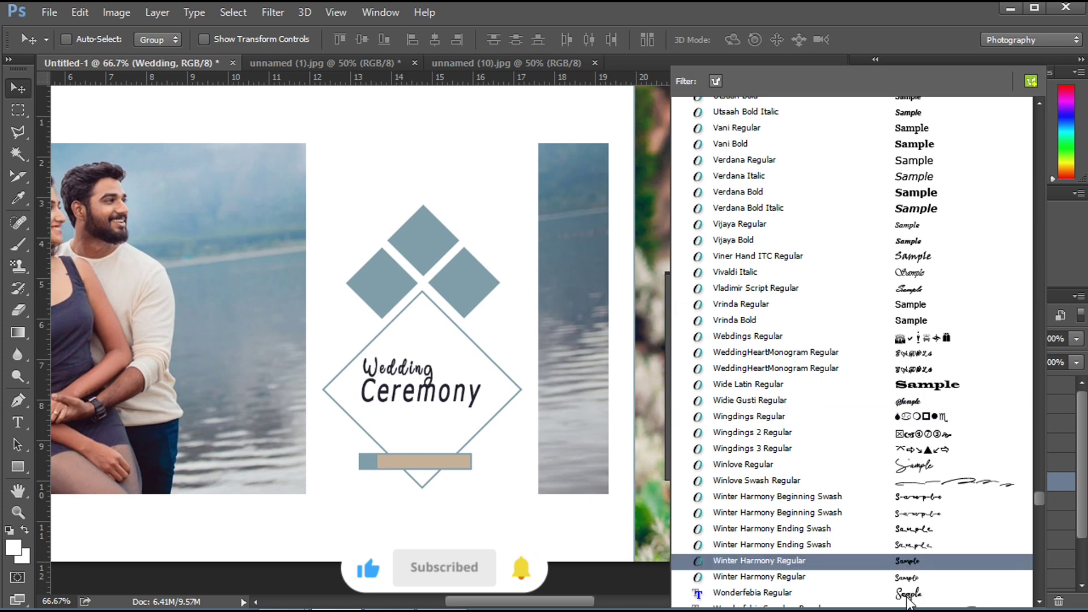
{"action": "left_click", "coordinate": [794, 592]}
{"action": "left_click", "coordinate": [750, 443]}
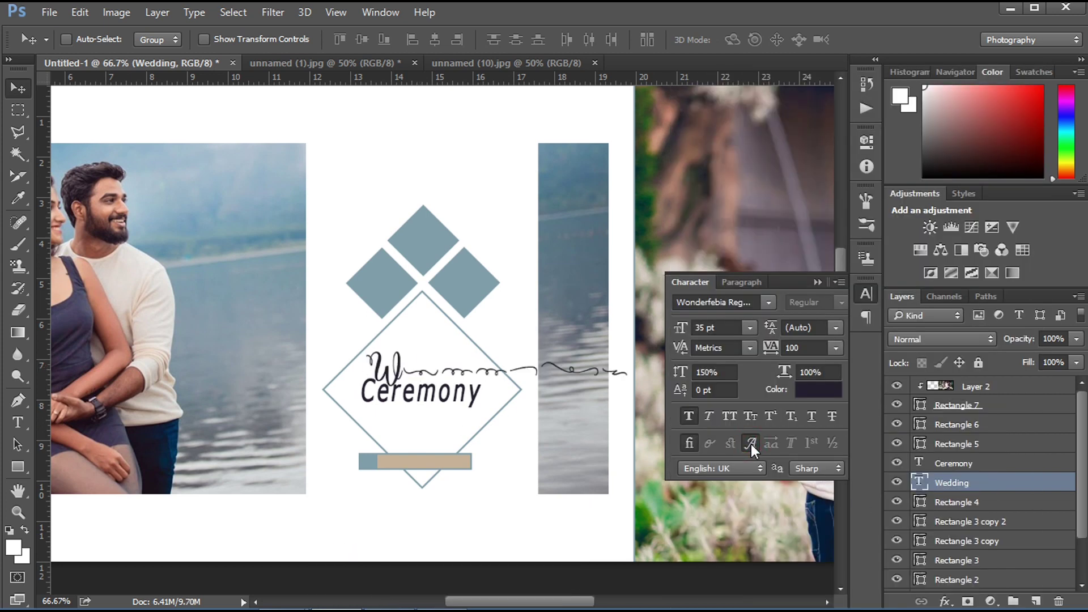
{"action": "left_click_drag", "start_coordinate": [408, 391], "coordinate": [412, 383]}
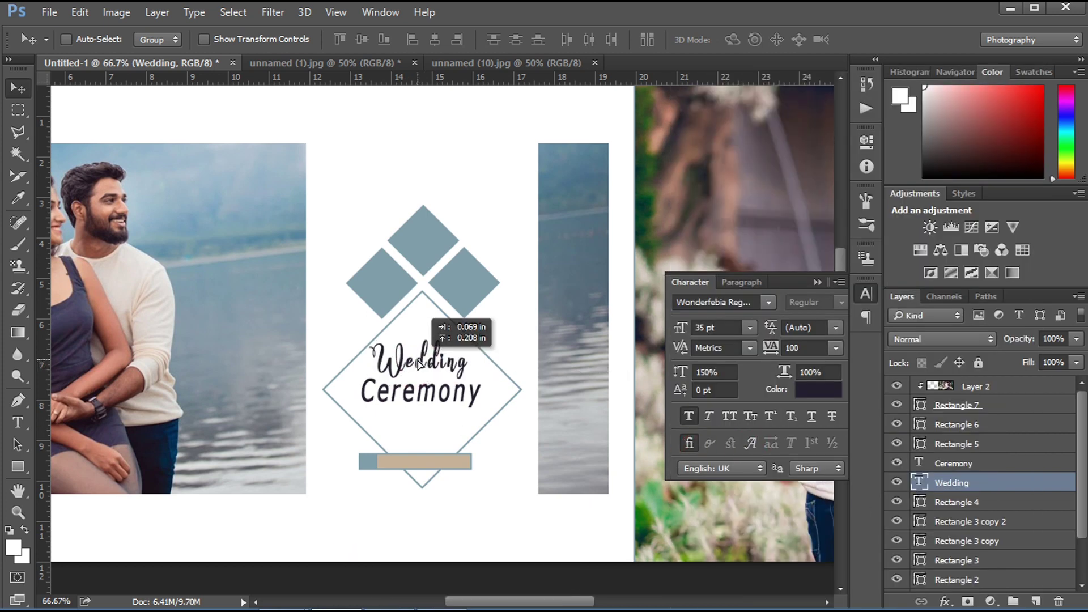
Resize Ceremony to 20 pt, place it under Wedding, and select both text layers
{"action": "left_click", "coordinate": [953, 463]}
{"action": "left_click", "coordinate": [715, 327]}
{"action": "type", "text": "20"}
{"action": "key", "text": "Return"}
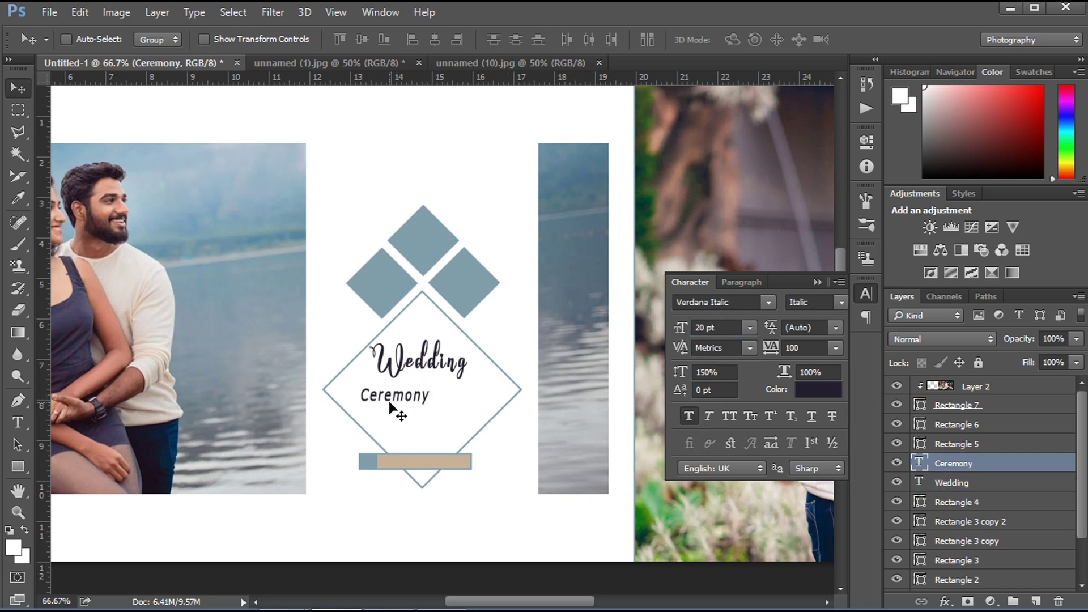
{"action": "left_click_drag", "start_coordinate": [390, 407], "coordinate": [425, 397]}
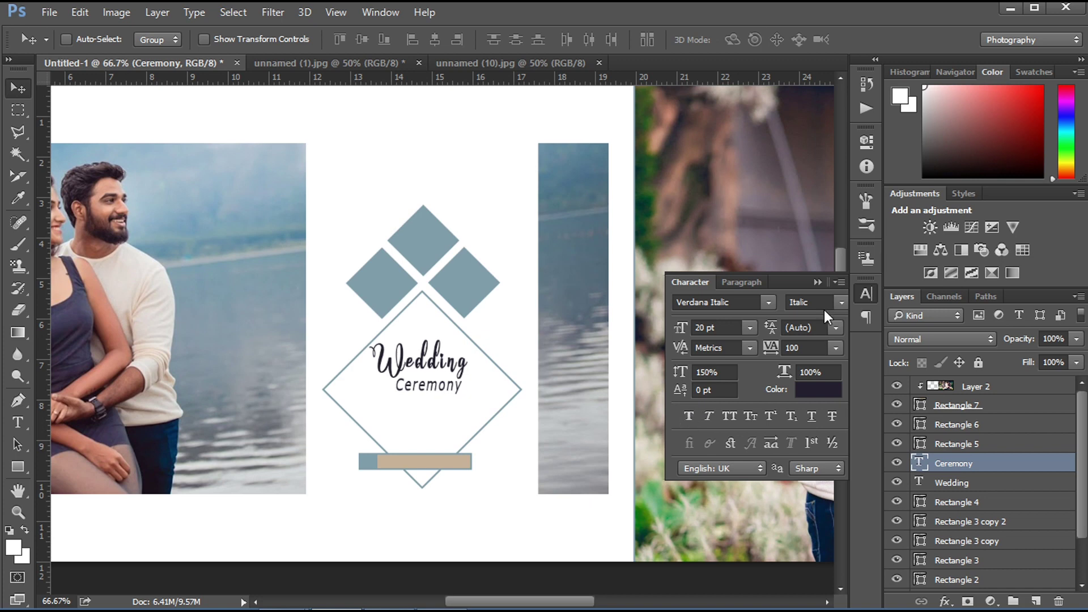
{"action": "left_click", "coordinate": [817, 282]}
{"action": "left_click", "coordinate": [966, 482], "text": "shift"}
Scale the Wedding Ceremony lettering to about 127% and nudge it left and up
{"action": "key", "text": "ctrl+t"}
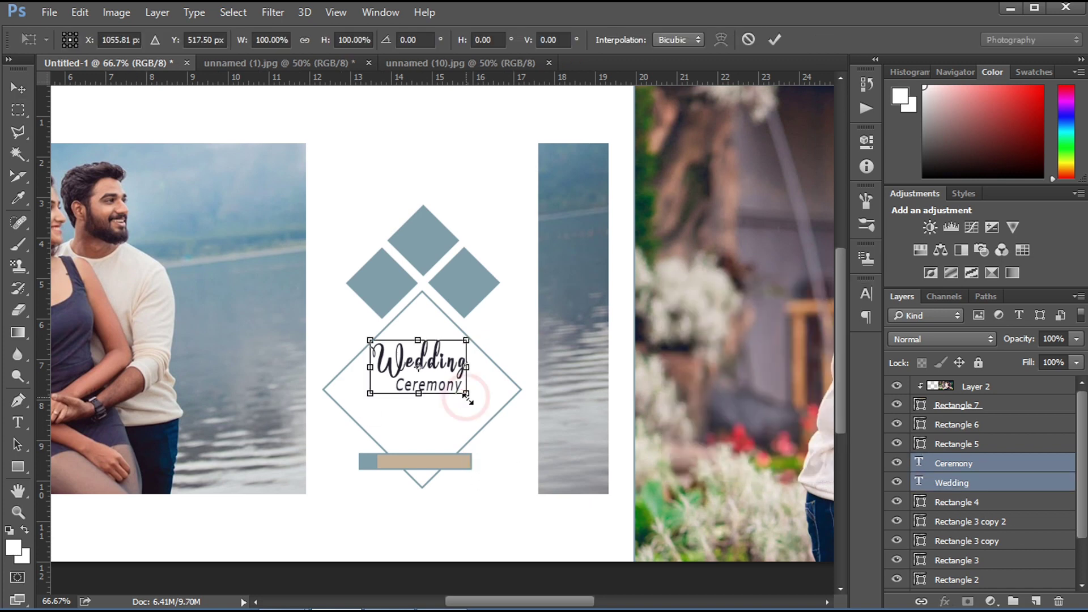
{"action": "left_click_drag", "start_coordinate": [469, 395], "coordinate": [491, 429]}
{"action": "key", "text": "Return"}
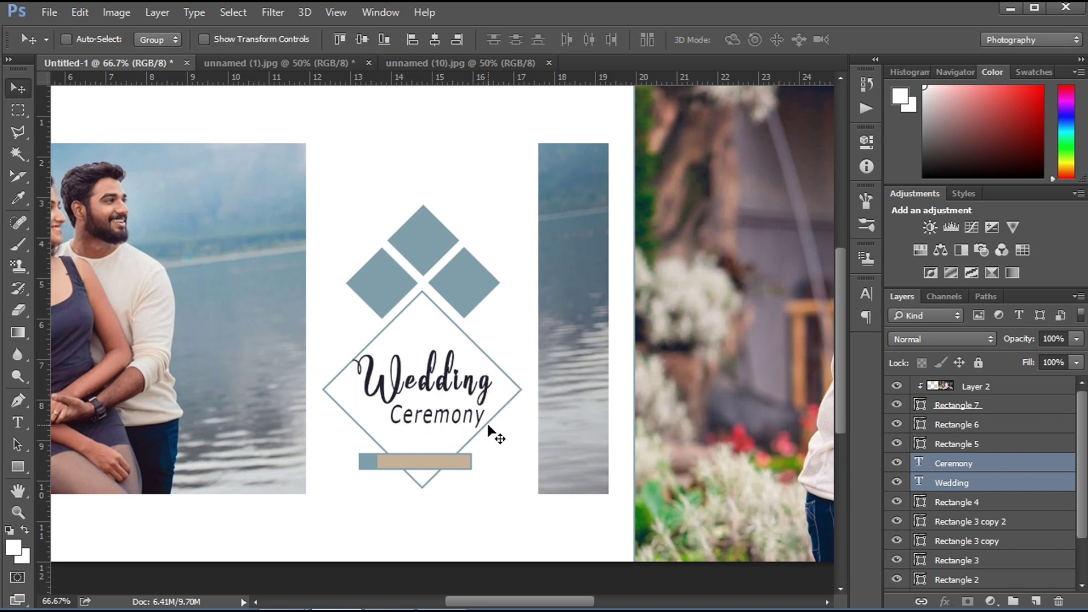
{"action": "key", "text": "Left"}
{"action": "key", "text": "Left"}
{"action": "key", "text": "Left"}
{"action": "key", "text": "Up"}
{"action": "key", "text": "Up"}
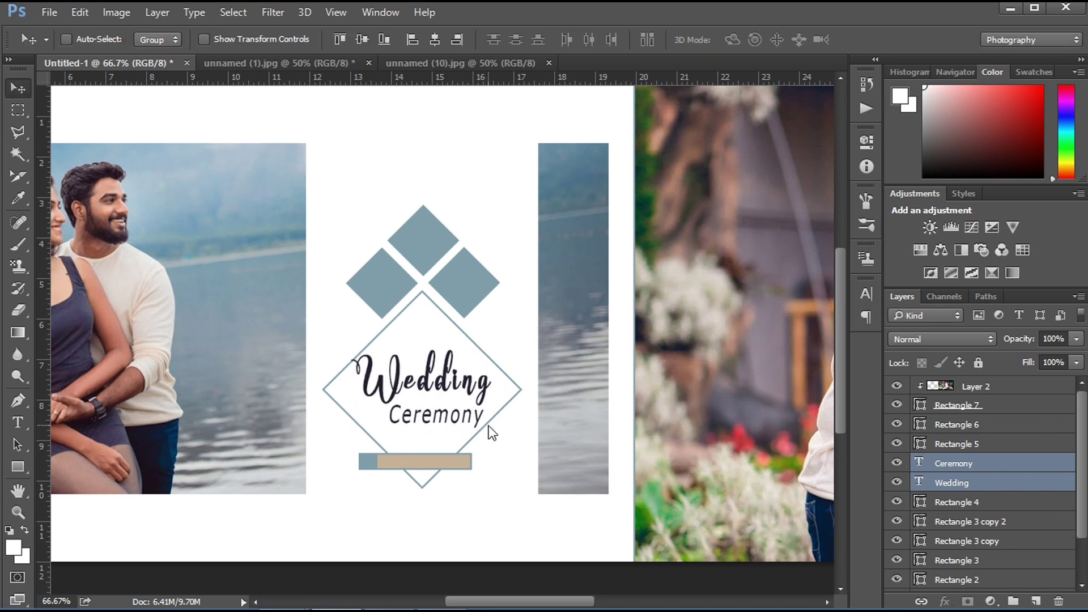
{"action": "key", "text": "Left"}
{"action": "key", "text": "Left"}
{"action": "key", "text": "Left"}
Zoom to 100% on the tan bar and start a new text layer on it
{"action": "key", "text": "ctrl+plus"}
{"action": "left_click_drag", "start_coordinate": [461, 498], "coordinate": [461, 429]}
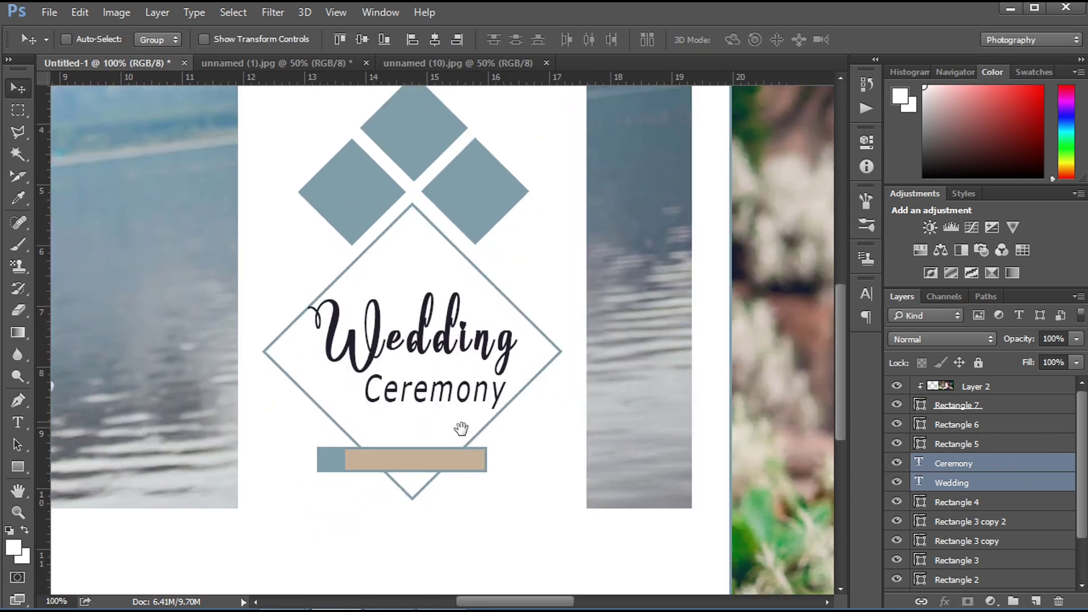
{"action": "left_click", "coordinate": [22, 421]}
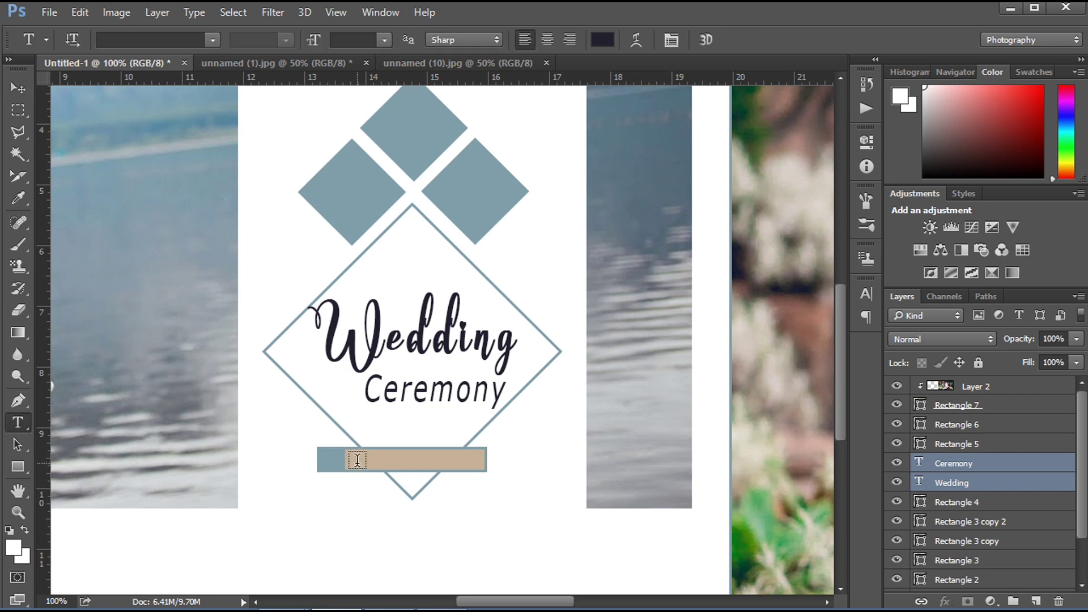
{"action": "left_click", "coordinate": [357, 460]}
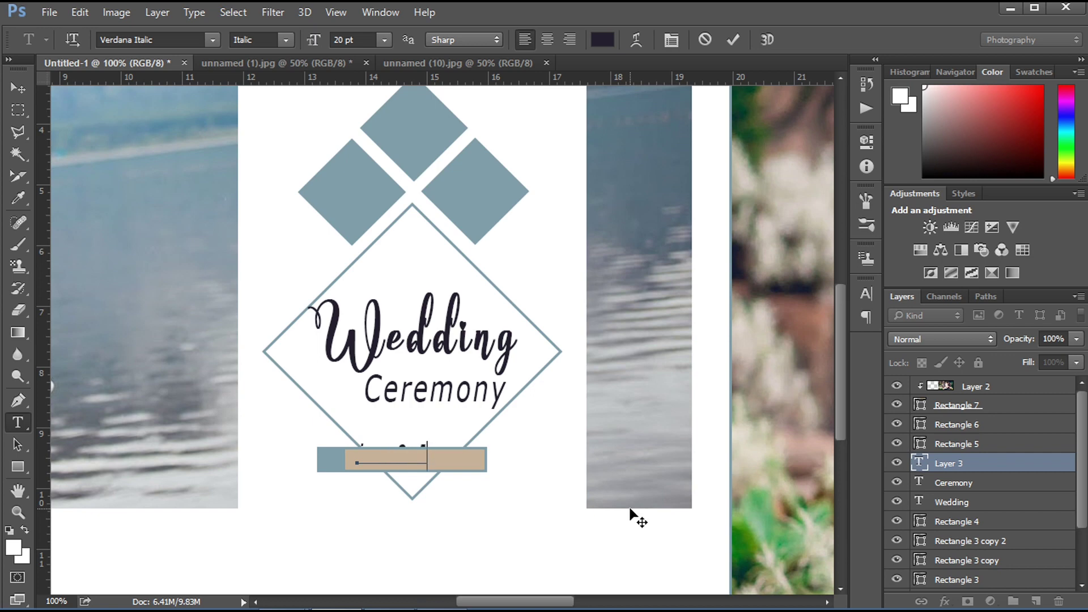
Commit the names text, move it above Rectangle 6, and capitalise it as 'Jay & Jiya'
{"action": "key", "text": "ctrl+Return"}
{"action": "left_click_drag", "start_coordinate": [964, 463], "coordinate": [984, 425]}
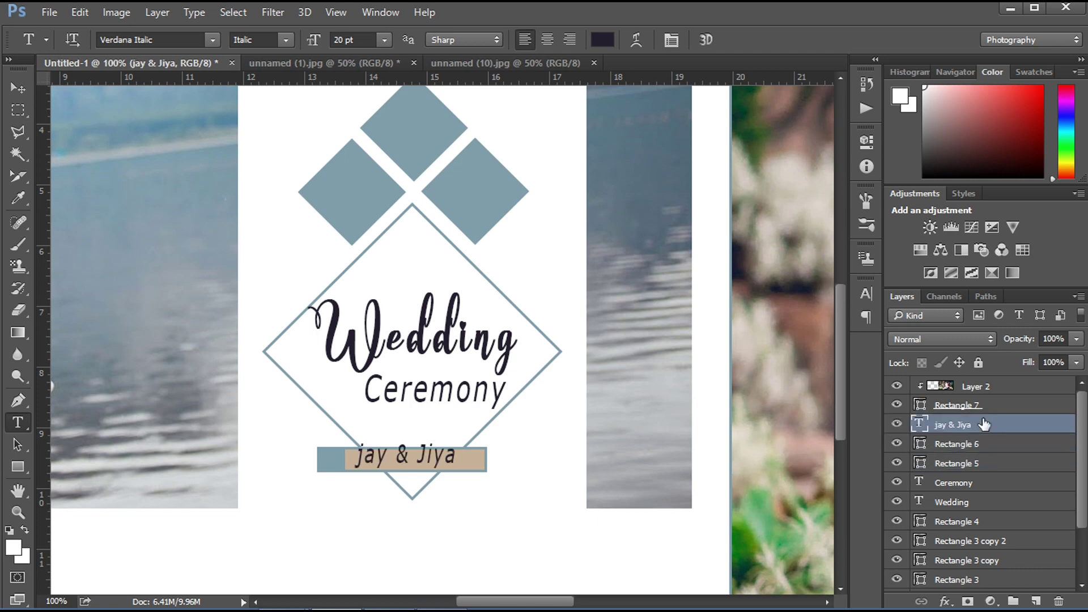
{"action": "left_click", "coordinate": [366, 455]}
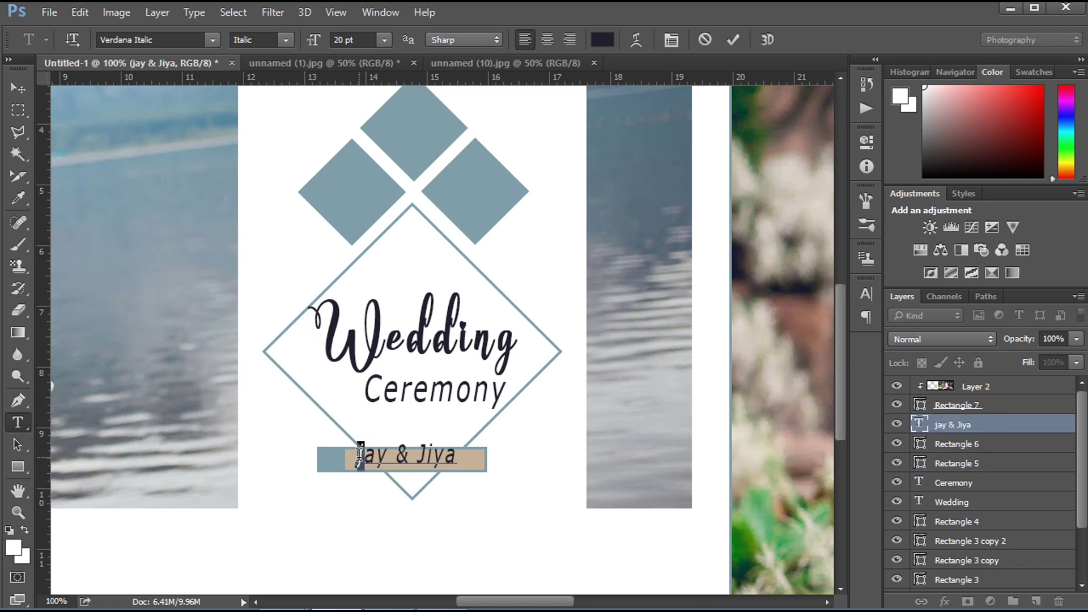
{"action": "key", "text": "BackSpace"}
{"action": "type", "text": "J"}
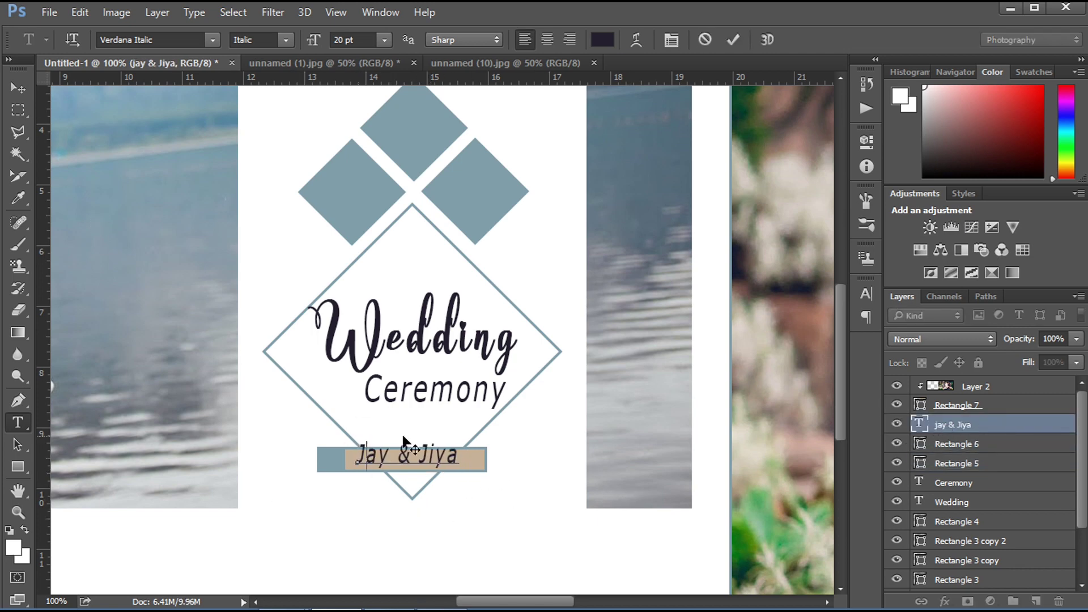
{"action": "key", "text": "ctrl+Return"}
{"action": "key", "text": "v"}
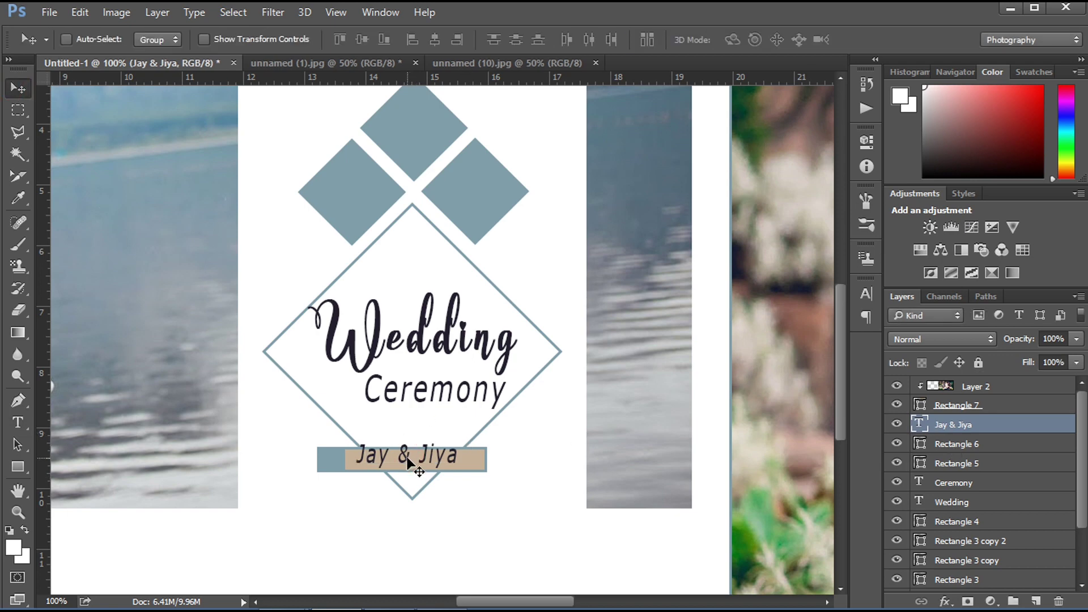
Stretch the Jay & Jiya text to the bar's width and set it in Vijaya Bold
{"action": "key", "text": "ctrl+t"}
{"action": "mouse_move", "coordinate": [408, 481]}
{"action": "left_mouse_down"}
{"action": "mouse_move", "coordinate": [408, 471]}
{"action": "mouse_move", "coordinate": [482, 460]}
{"action": "left_mouse_up"}
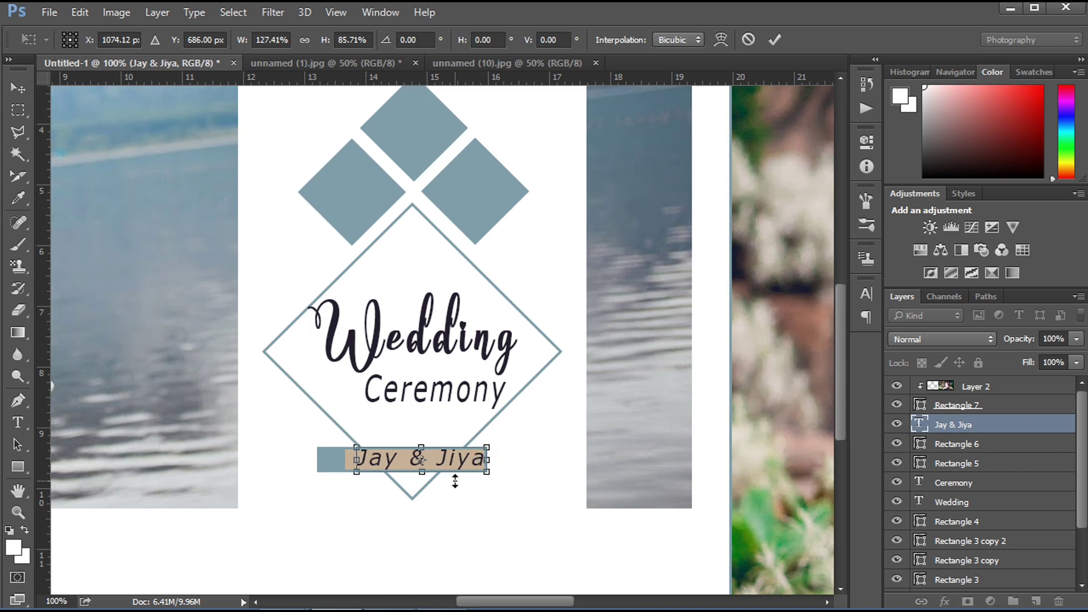
{"action": "key", "text": "Return"}
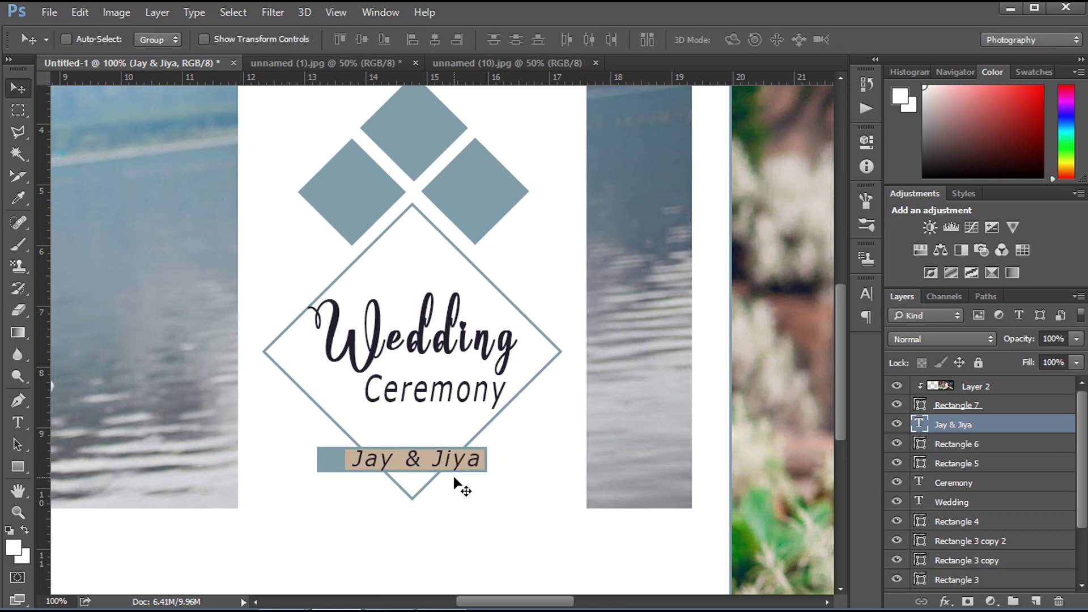
{"action": "left_click", "coordinate": [866, 289]}
{"action": "left_click", "coordinate": [770, 304]}
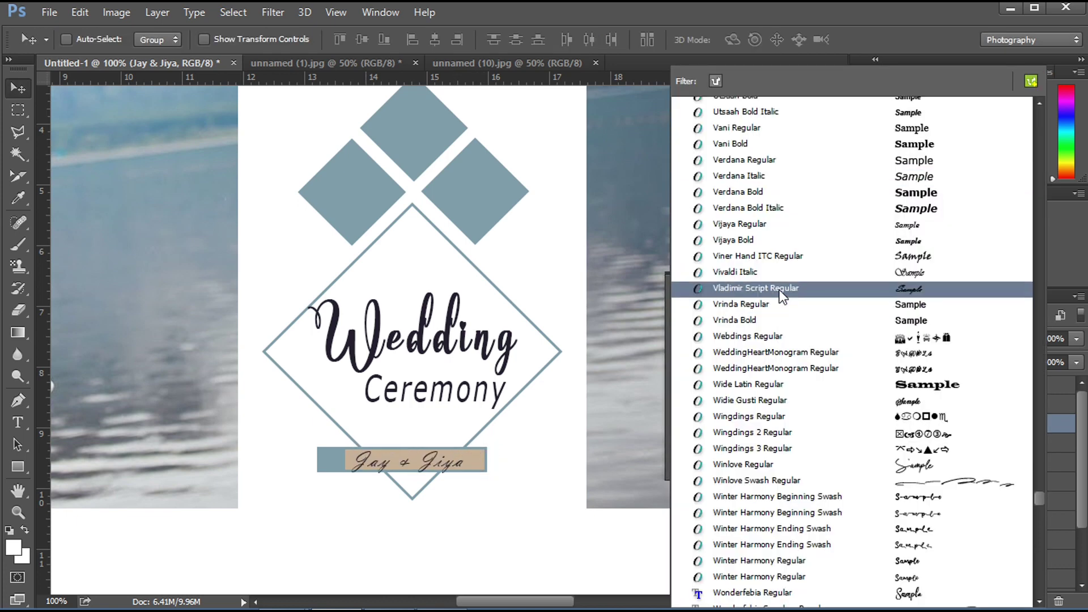
{"action": "key", "text": "Up"}
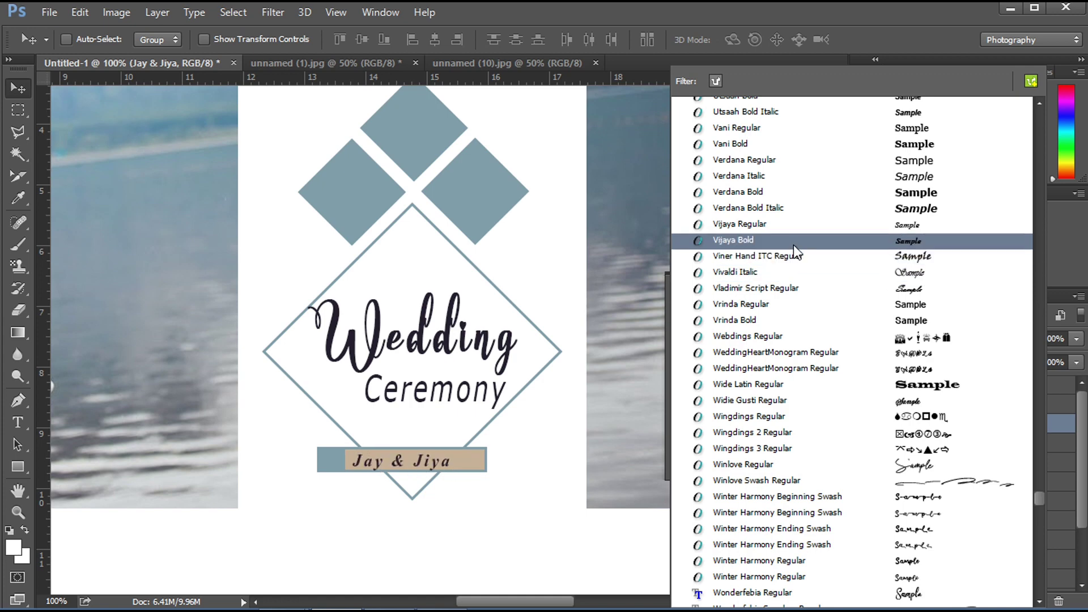
{"action": "key", "text": "Up"}
{"action": "key", "text": "Up"}
{"action": "left_click", "coordinate": [800, 239]}
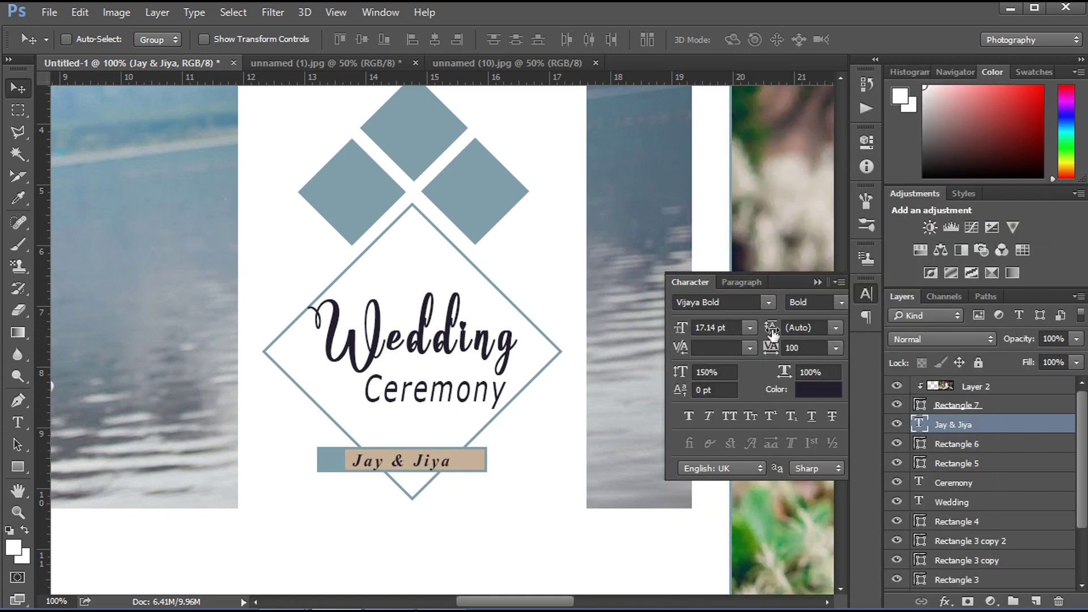
{"action": "left_click", "coordinate": [811, 342]}
Nudge Jay & Jiya into the tan bar and select the bar's fill rectangle
{"action": "key", "text": "Up"}
{"action": "key", "text": "Up"}
{"action": "key", "text": "Up"}
{"action": "key", "text": "Right"}
{"action": "key", "text": "Right"}
{"action": "key", "text": "Right"}
{"action": "key", "text": "Up"}
{"action": "key", "text": "Up"}
{"action": "key", "text": "Right"}
{"action": "key", "text": "Right"}
{"action": "key", "text": "Right"}
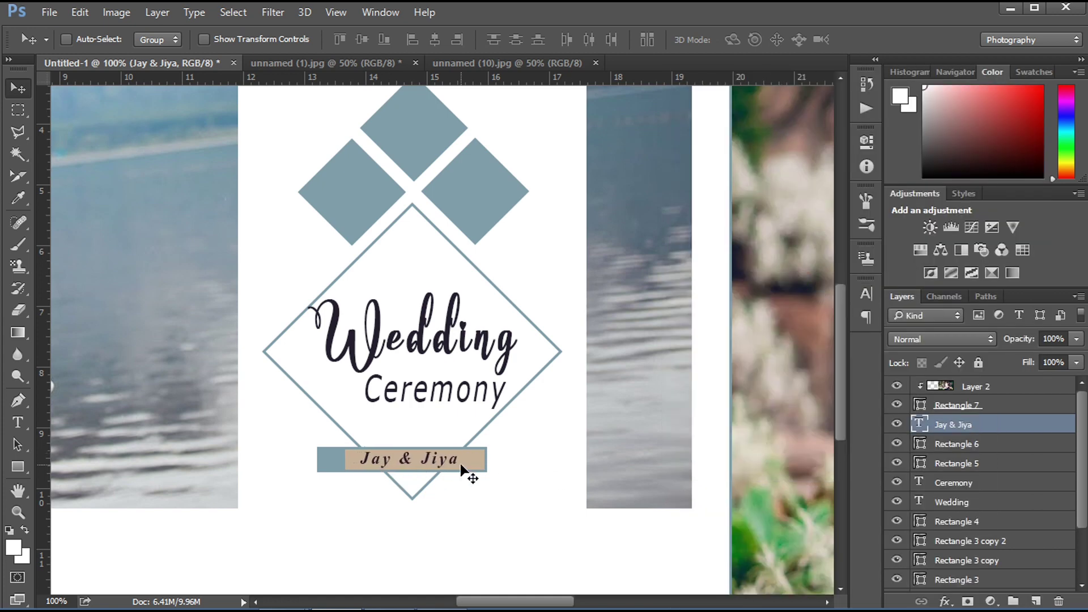
{"action": "left_click", "coordinate": [957, 443]}
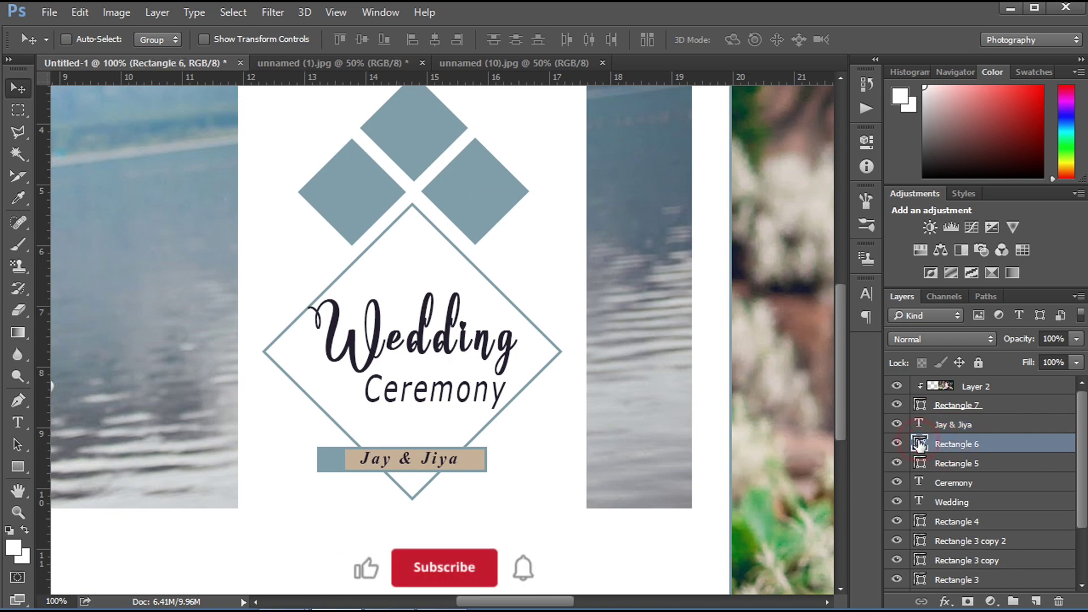
Fill the Rectangle 6 name bar with white
{"action": "double_click", "coordinate": [919, 444]}
{"action": "left_click", "coordinate": [863, 247]}
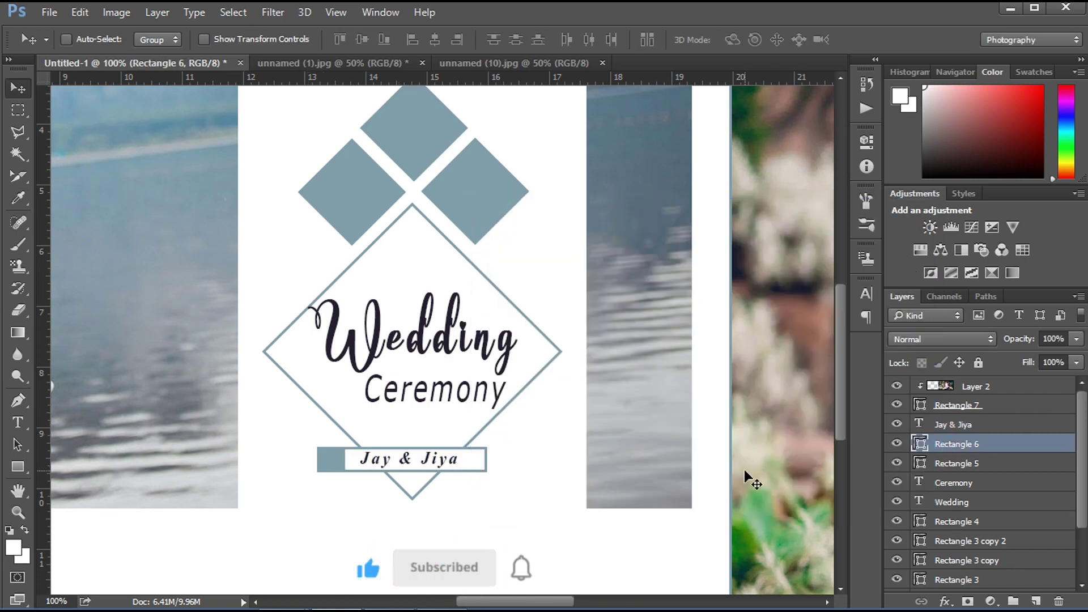
{"action": "key", "text": "ctrl+minus"}
Recolour the right and left side diamonds dark purple #2c1f31
{"action": "left_click", "coordinate": [957, 560]}
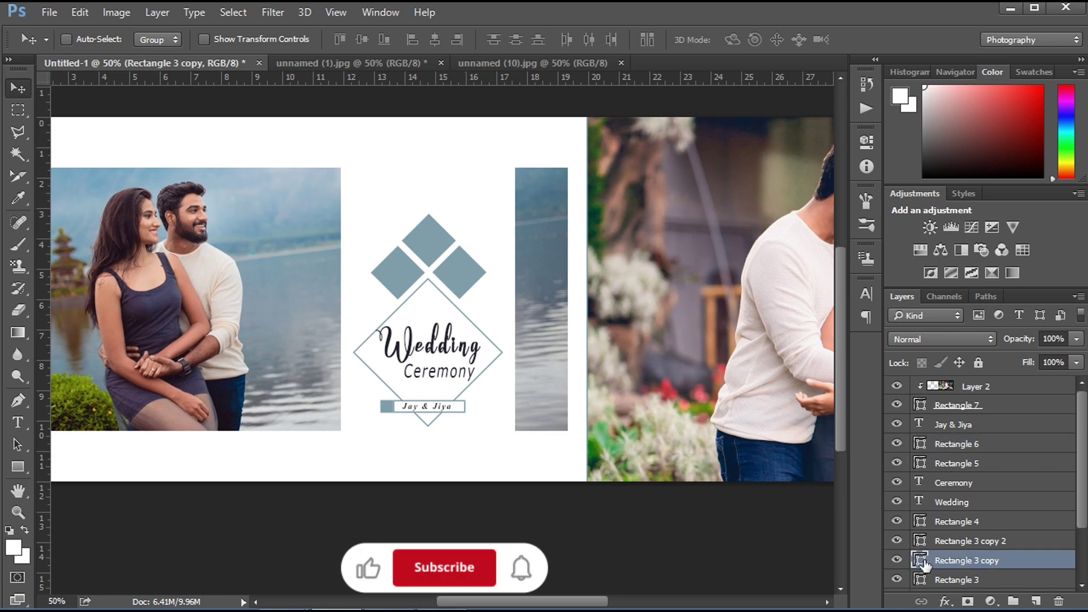
{"action": "double_click", "coordinate": [919, 559]}
{"action": "left_click", "coordinate": [722, 290]}
{"action": "left_click", "coordinate": [564, 418]}
{"action": "left_click", "coordinate": [859, 235]}
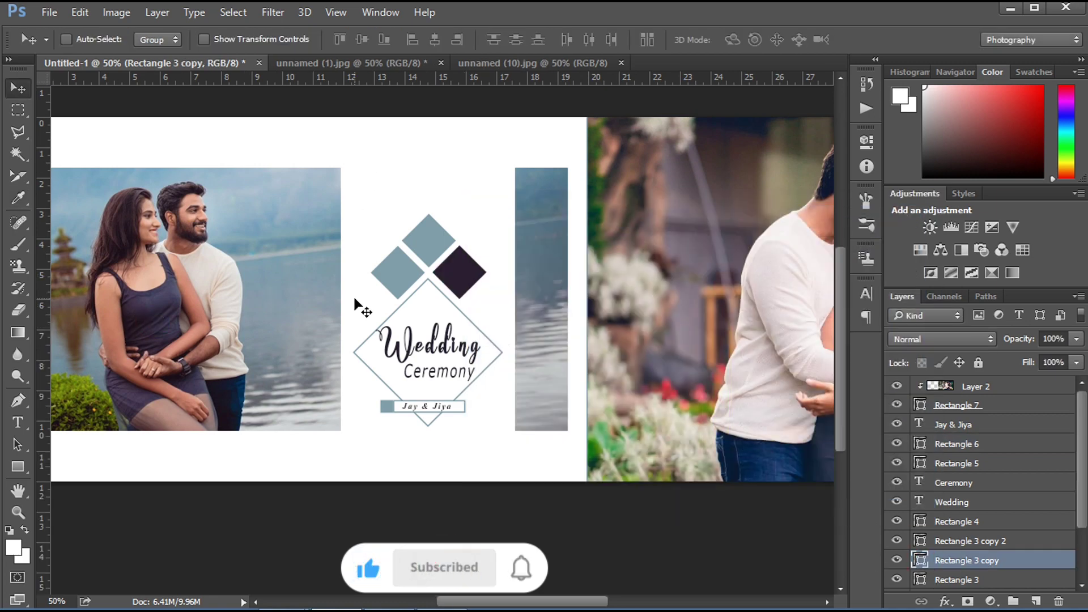
{"action": "left_click", "coordinate": [394, 273]}
{"action": "double_click", "coordinate": [920, 541]}
{"action": "left_click", "coordinate": [534, 396]}
{"action": "left_click", "coordinate": [561, 417]}
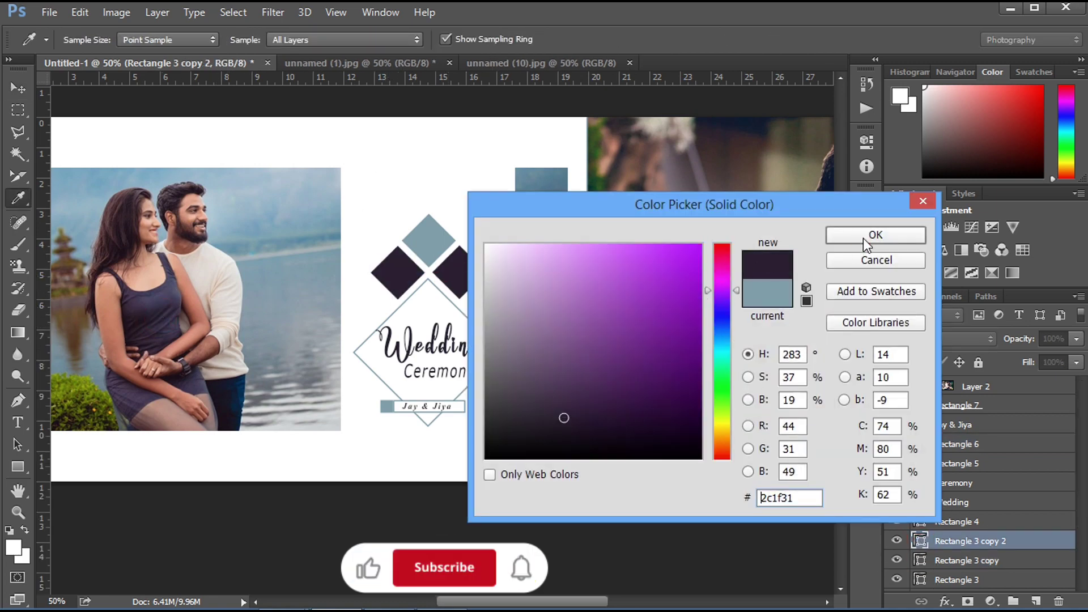
{"action": "left_click", "coordinate": [863, 238]}
{"action": "key", "text": "ctrl+minus"}
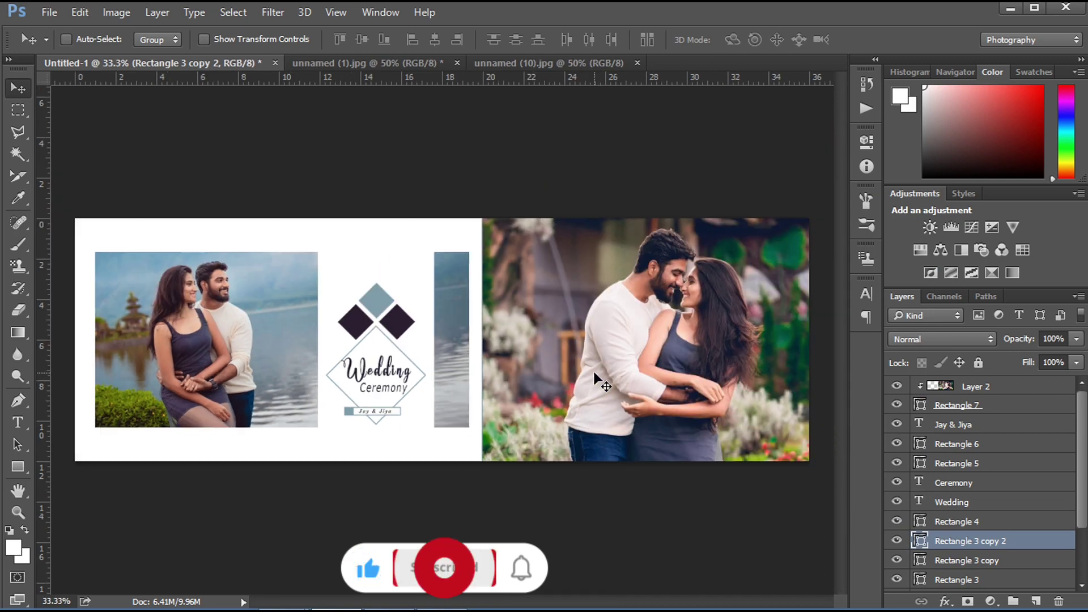
Draw a small dark plum bar above the lakeside photo's top-left corner
{"action": "scroll", "coordinate": [595, 380], "scroll_direction": "down", "scroll_amount": 1}
{"action": "scroll", "coordinate": [598, 386], "scroll_direction": "up", "scroll_amount": 2}
{"action": "scroll", "coordinate": [399, 216], "scroll_direction": "left", "scroll_amount": 5}
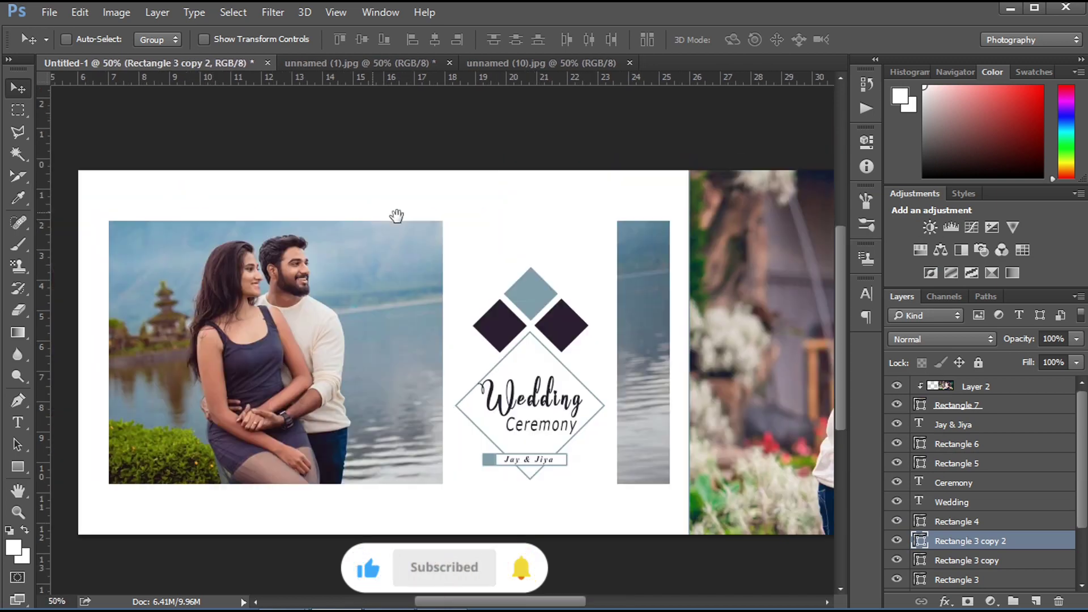
{"action": "scroll", "coordinate": [399, 215], "scroll_direction": "up", "scroll_amount": 1}
{"action": "left_click_drag", "start_coordinate": [283, 164], "coordinate": [429, 167]}
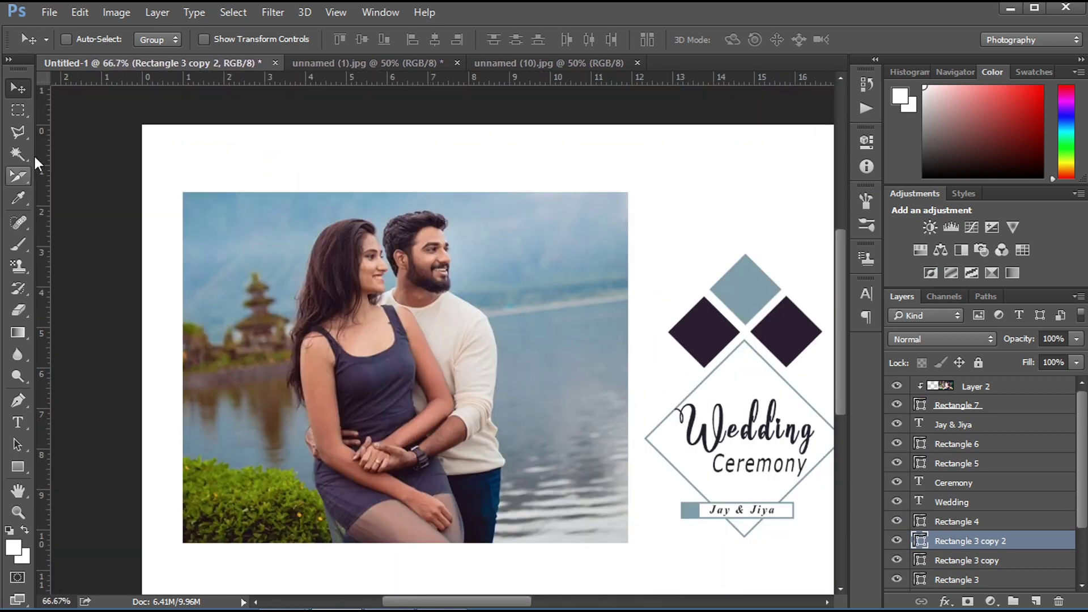
{"action": "left_click", "coordinate": [11, 473]}
{"action": "left_click_drag", "start_coordinate": [185, 180], "coordinate": [233, 193]}
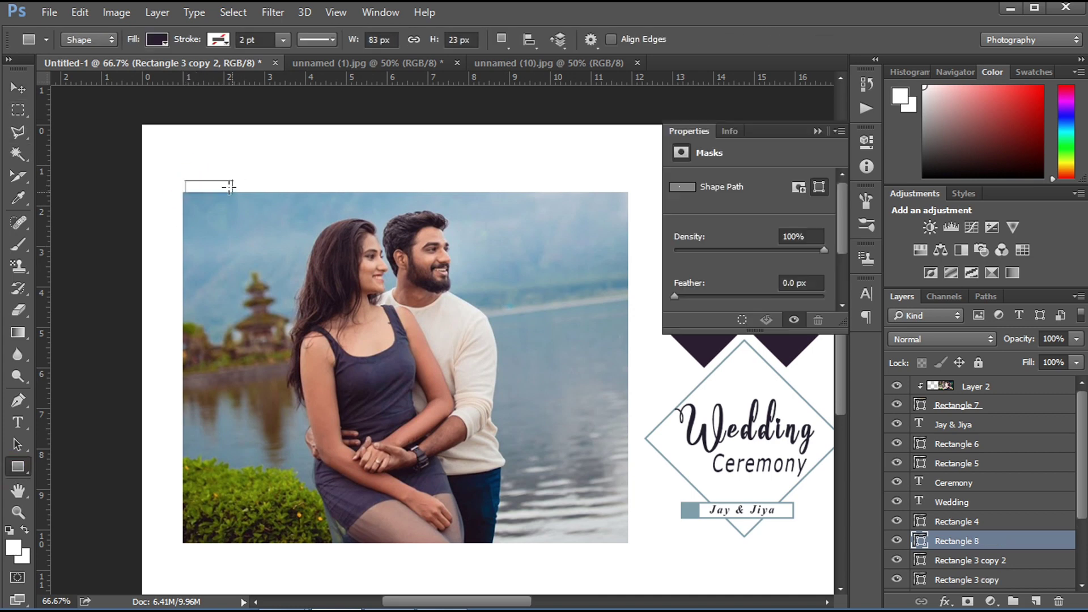
{"action": "left_click", "coordinate": [623, 274]}
{"action": "left_click", "coordinate": [818, 131]}
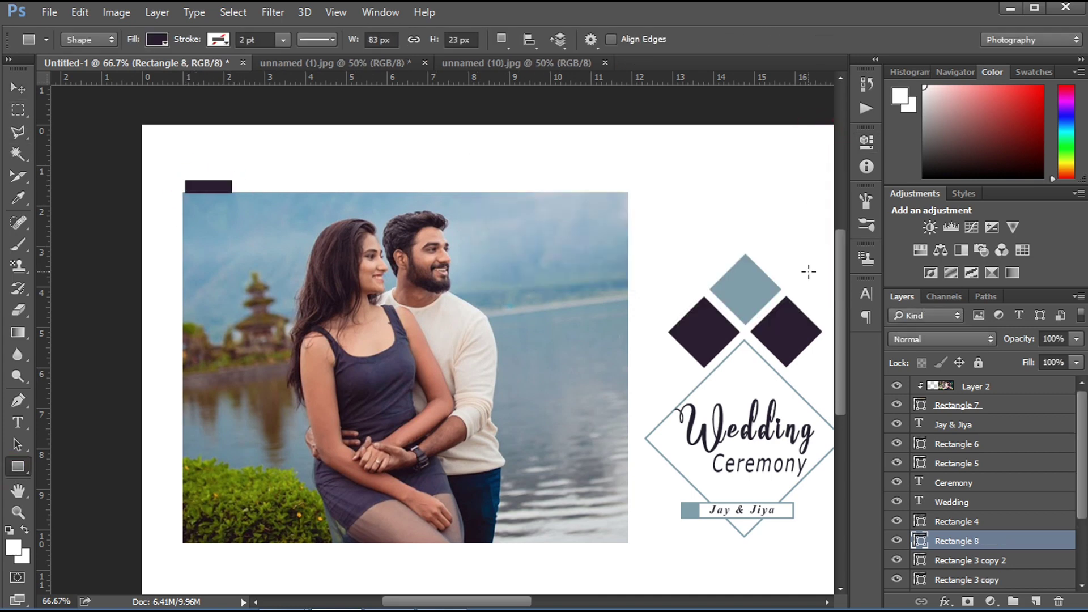
{"action": "key", "text": "v"}
{"action": "key", "text": "shift+Up"}
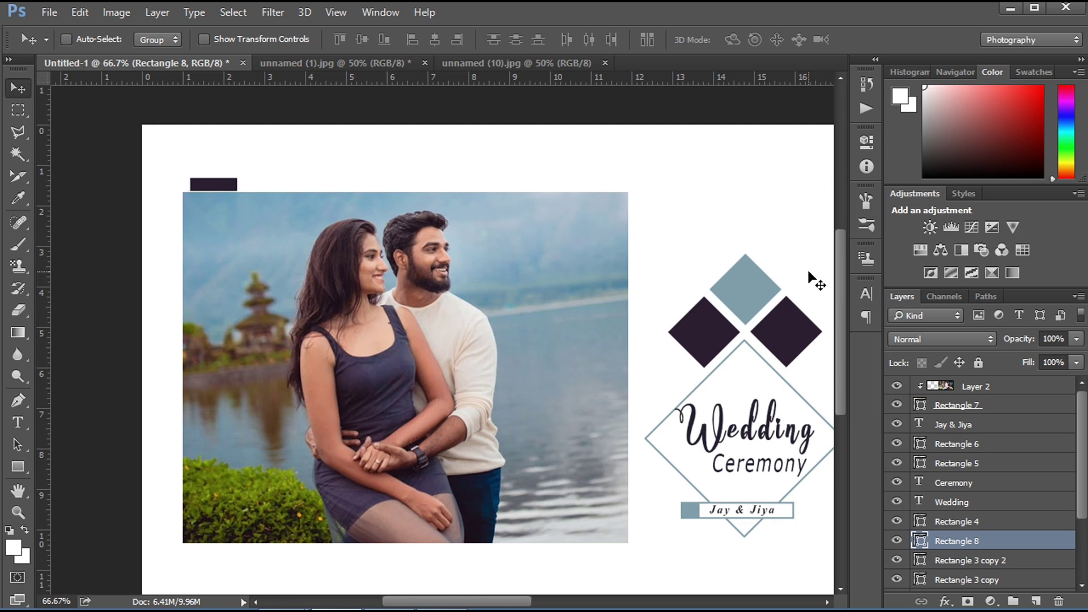
Draw a thin 3 px line across the bottom of the left page and position it
{"action": "key", "text": "ctrl+minus"}
{"action": "key", "text": "ctrl+minus"}
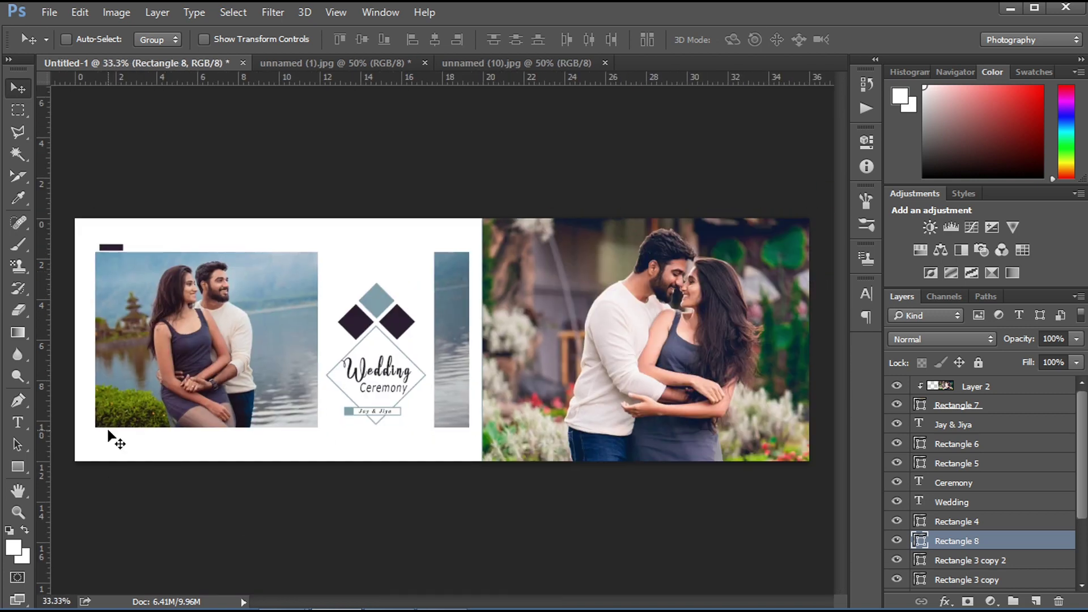
{"action": "key", "text": "u"}
{"action": "left_click_drag", "start_coordinate": [98, 435], "coordinate": [470, 437]}
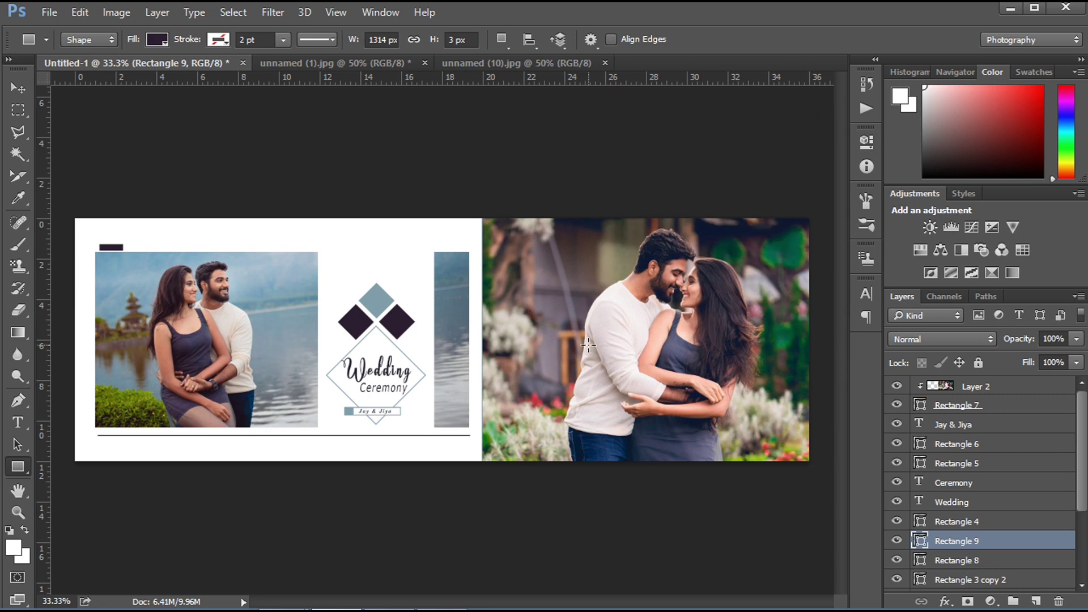
{"action": "key", "text": "v"}
{"action": "key", "text": "Left"}
{"action": "key", "text": "Left"}
{"action": "key", "text": "Up"}
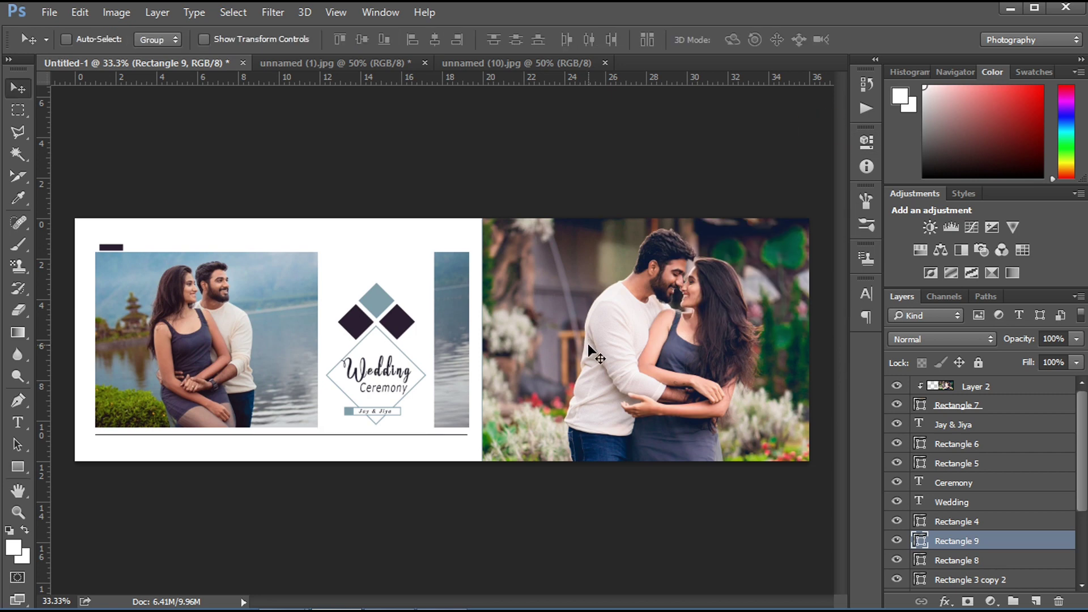
{"action": "key", "text": "ctrl+plus"}
{"action": "key", "text": "ctrl+plus"}
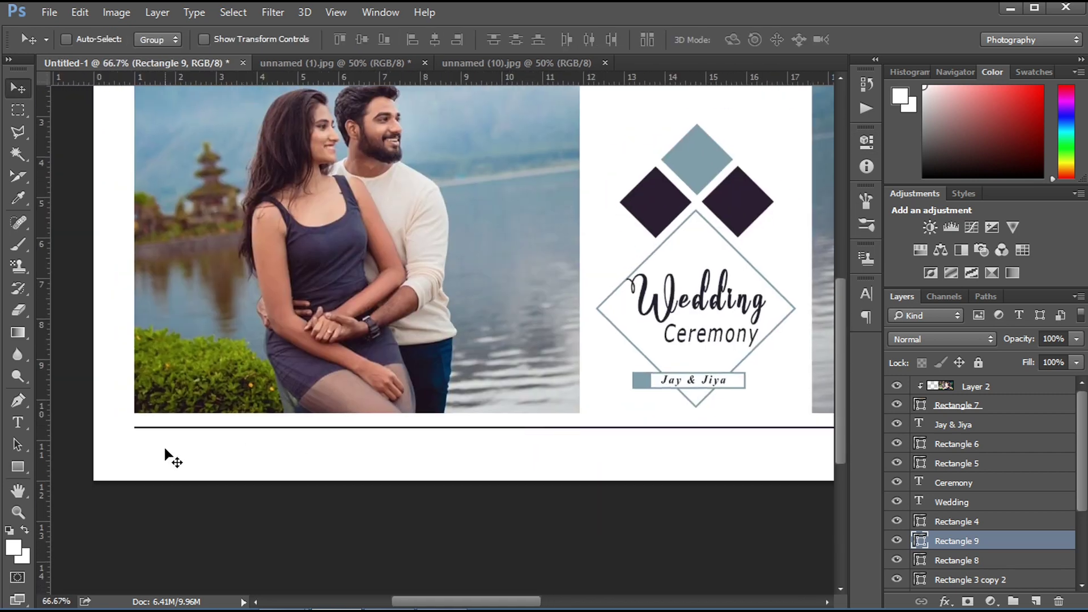
Type 'THE ROYAL Wedding' below the thin line and scale it up across the page
{"action": "left_click", "coordinate": [28, 423]}
{"action": "left_click", "coordinate": [149, 452]}
{"action": "type", "text": "THE ROYAL Wedding"}
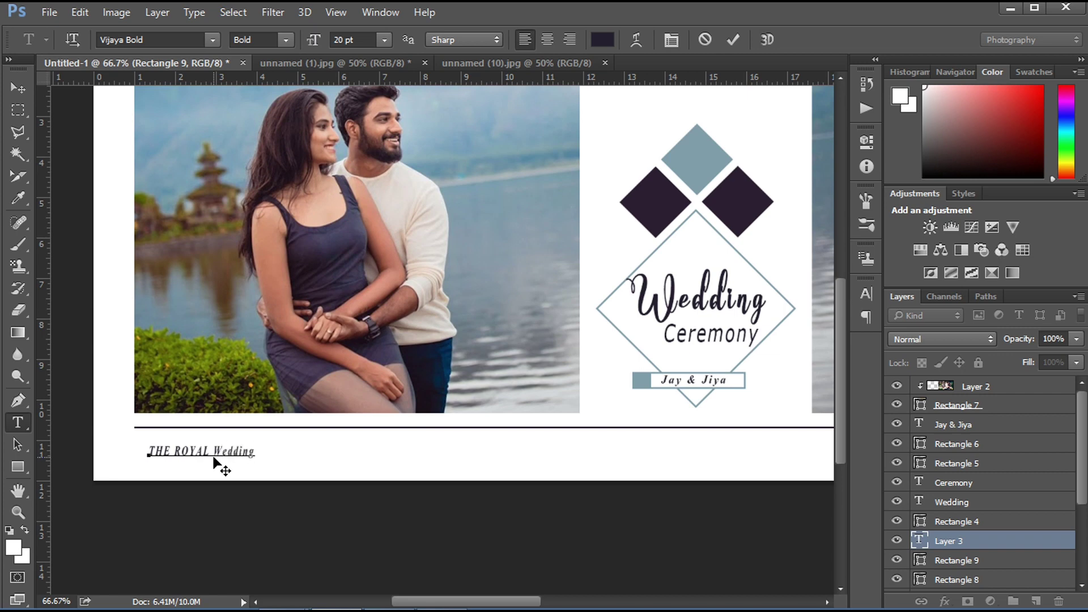
{"action": "key", "text": "ctrl+Return"}
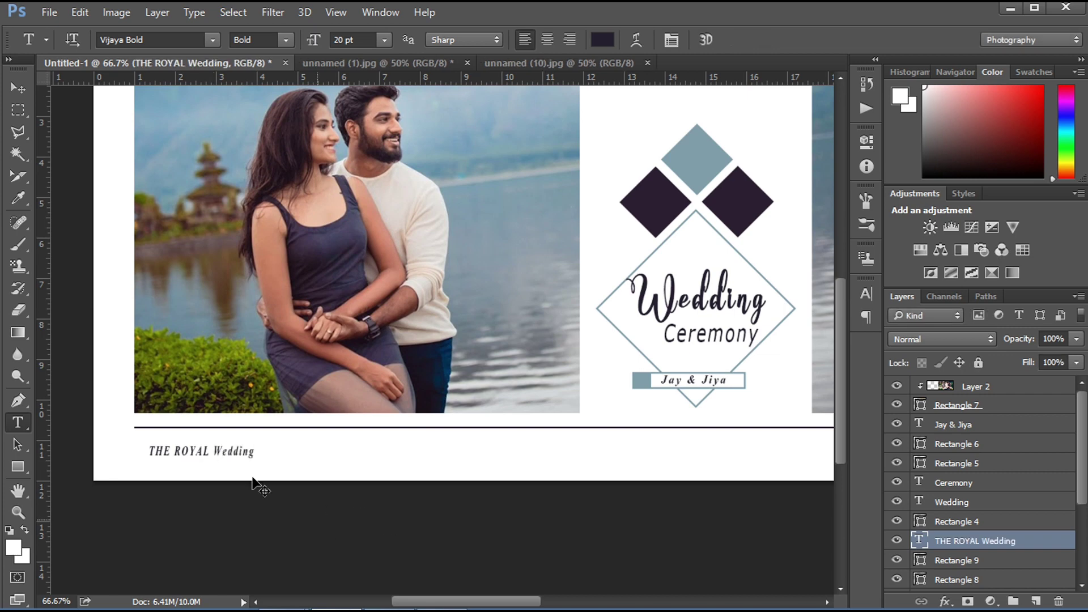
{"action": "key", "text": "ctrl+t"}
{"action": "left_click_drag", "start_coordinate": [254, 472], "coordinate": [473, 467]}
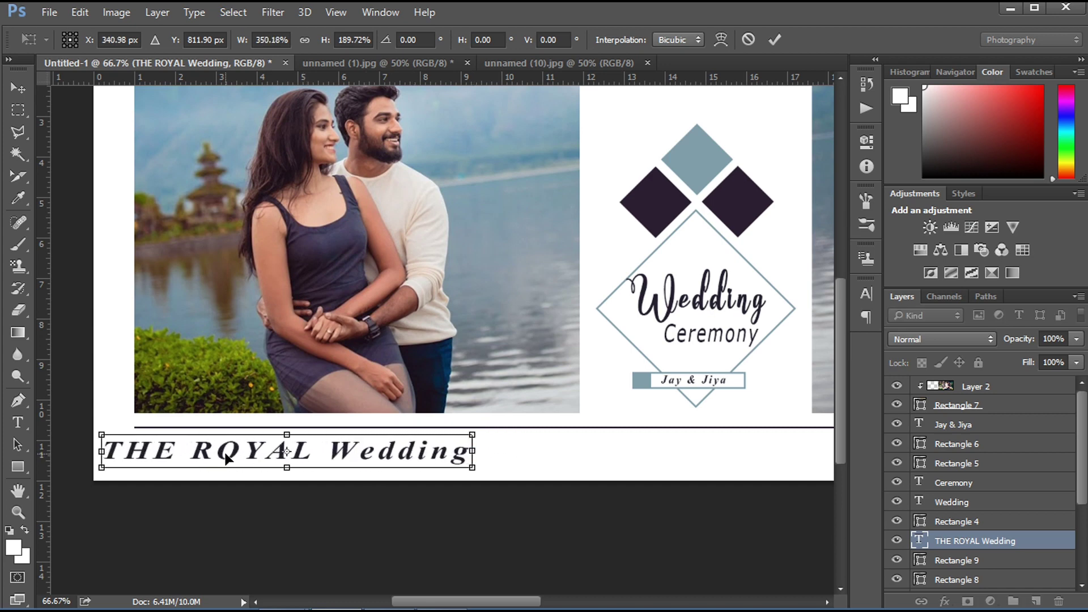
{"action": "left_click_drag", "start_coordinate": [226, 458], "coordinate": [258, 455]}
{"action": "key", "text": "Return"}
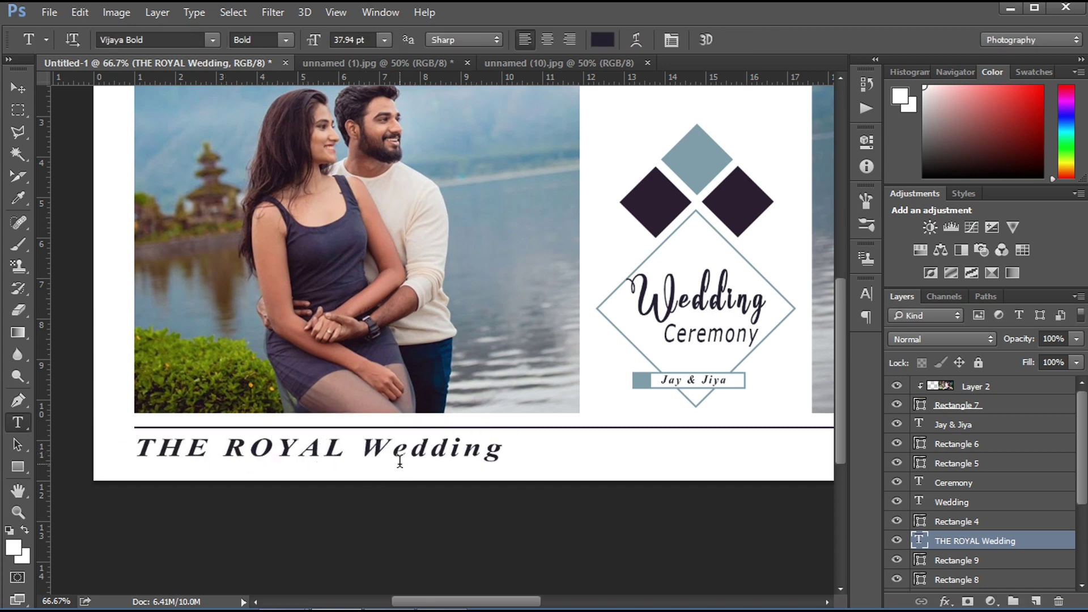
Set 'Wedding' in Vladimir Script Regular, coloured the diamond's blue-grey
{"action": "key", "text": "v"}
{"action": "left_click", "coordinate": [867, 294]}
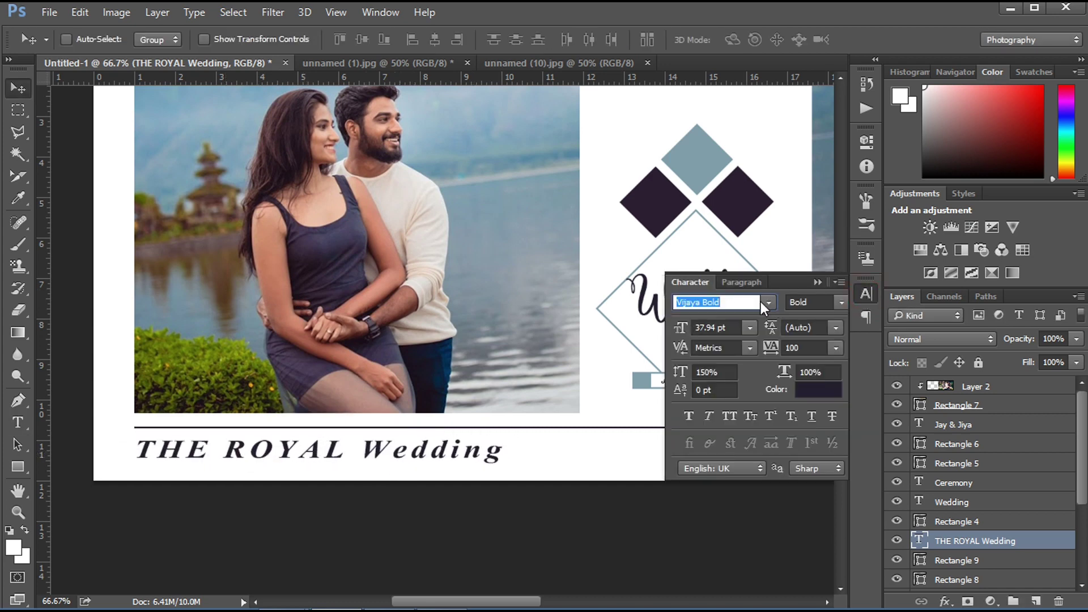
{"action": "left_click", "coordinate": [371, 451]}
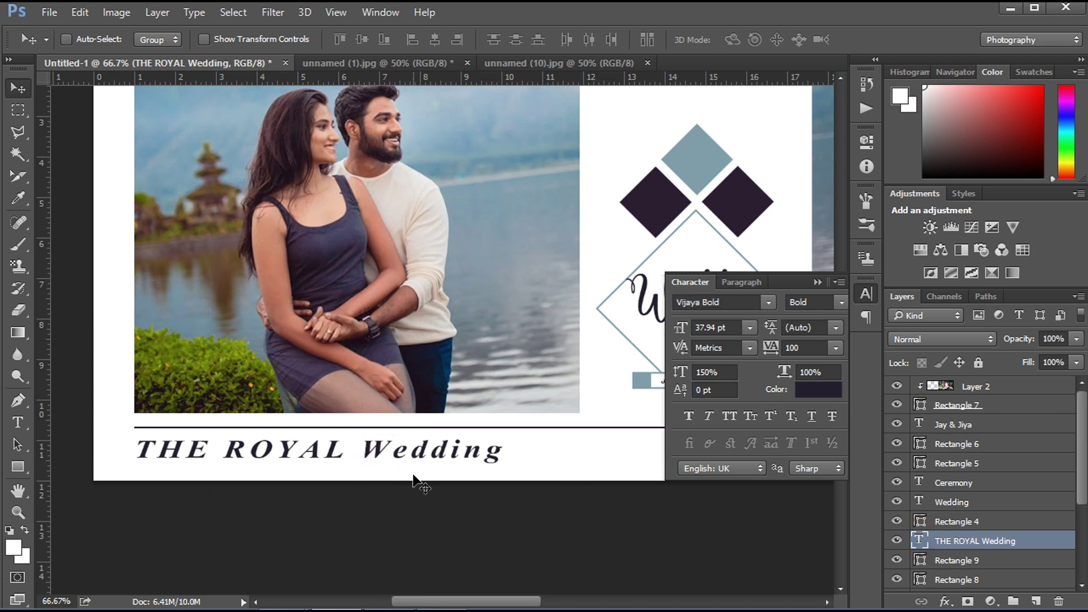
{"action": "key", "text": "t"}
{"action": "double_click", "coordinate": [431, 451]}
{"action": "left_click", "coordinate": [768, 303]}
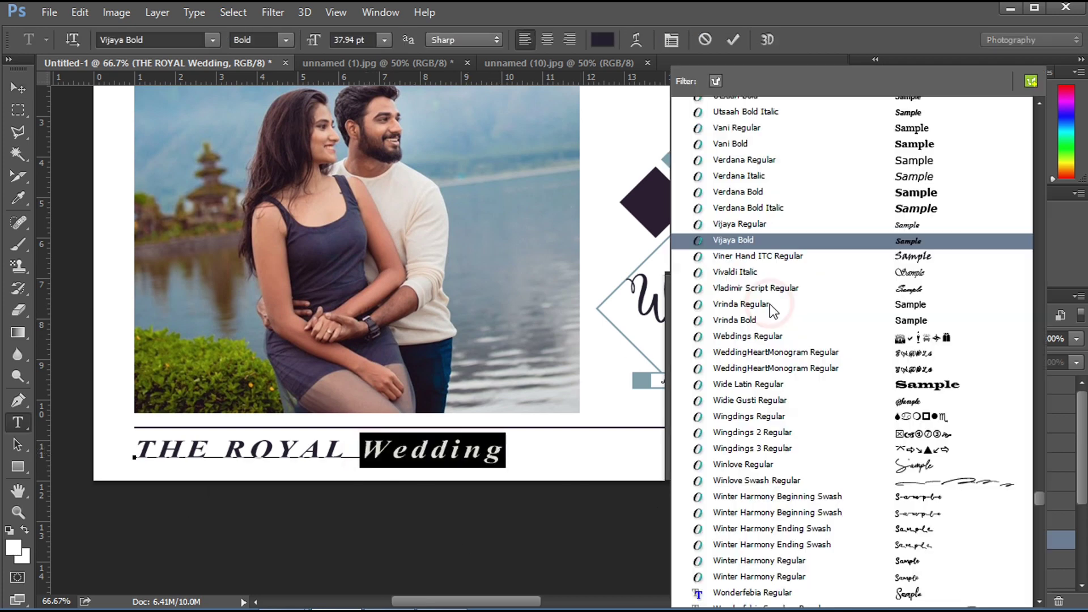
{"action": "left_click", "coordinate": [777, 288]}
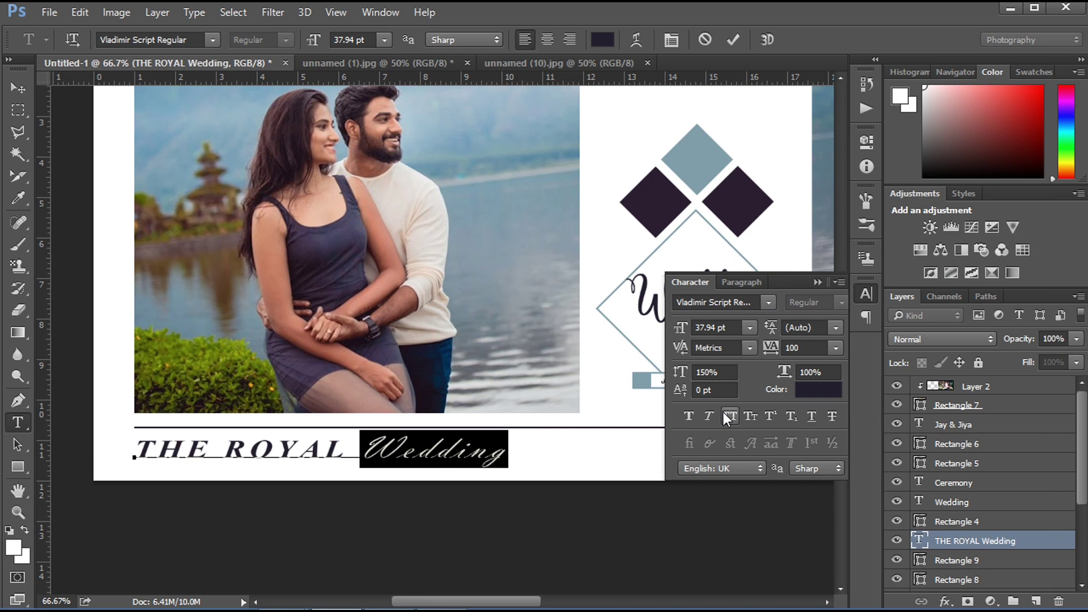
{"action": "left_click", "coordinate": [815, 395]}
{"action": "left_click", "coordinate": [692, 159]}
{"action": "key", "text": "Return"}
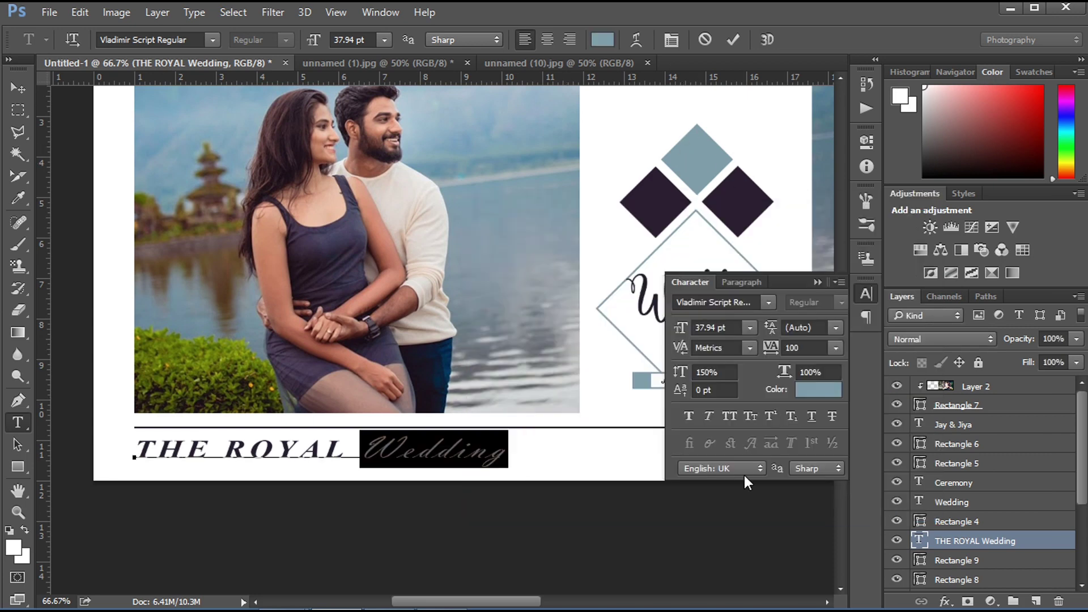
Set 'THE ROYAL' in Vrinda Regular
{"action": "left_click_drag", "start_coordinate": [348, 451], "coordinate": [134, 451]}
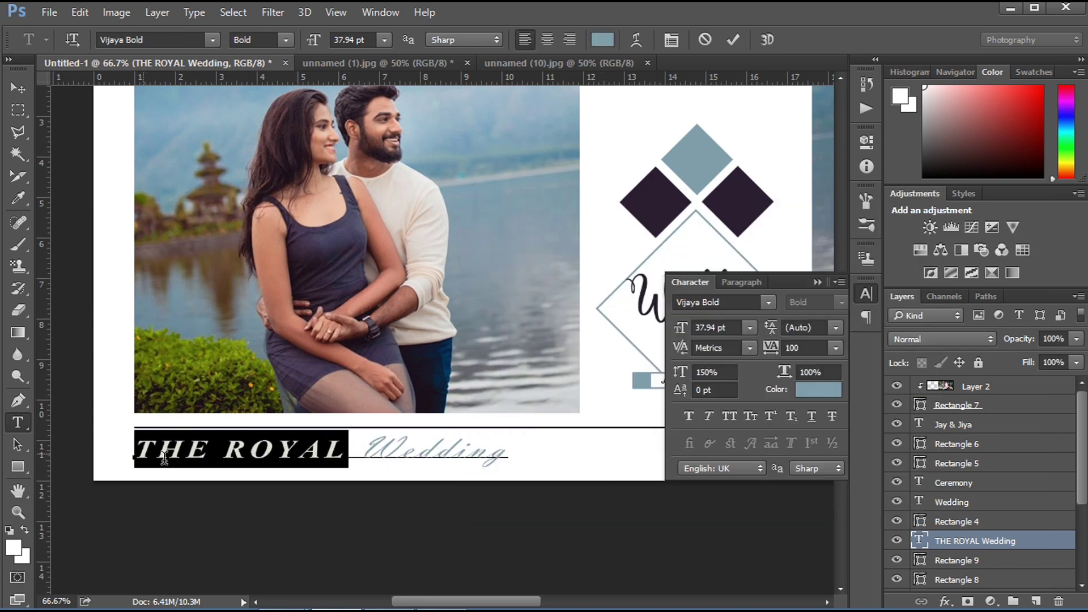
{"action": "left_click", "coordinate": [770, 305]}
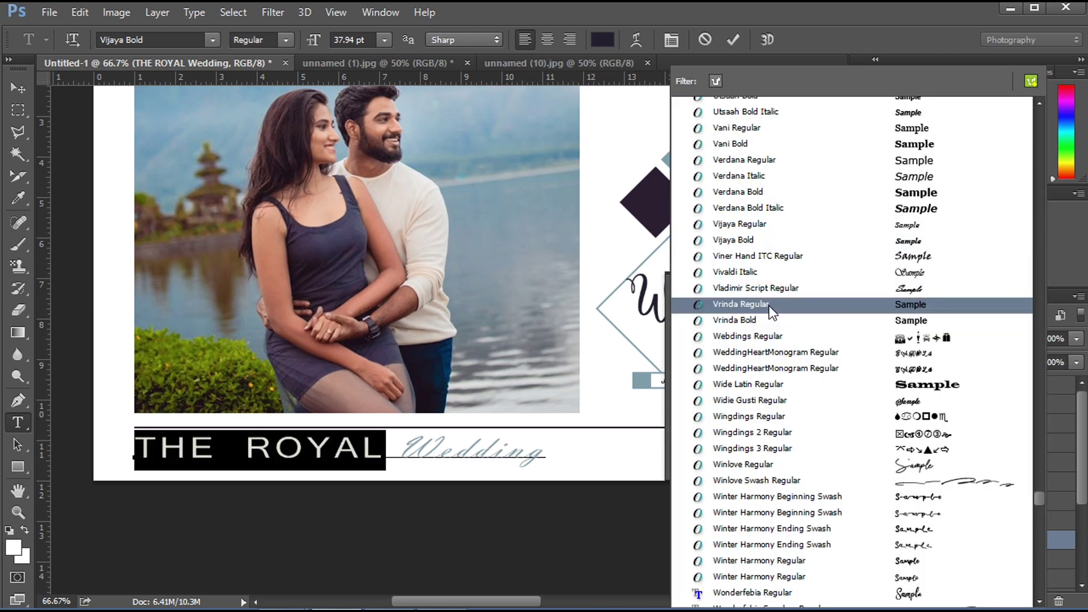
{"action": "left_click", "coordinate": [771, 302]}
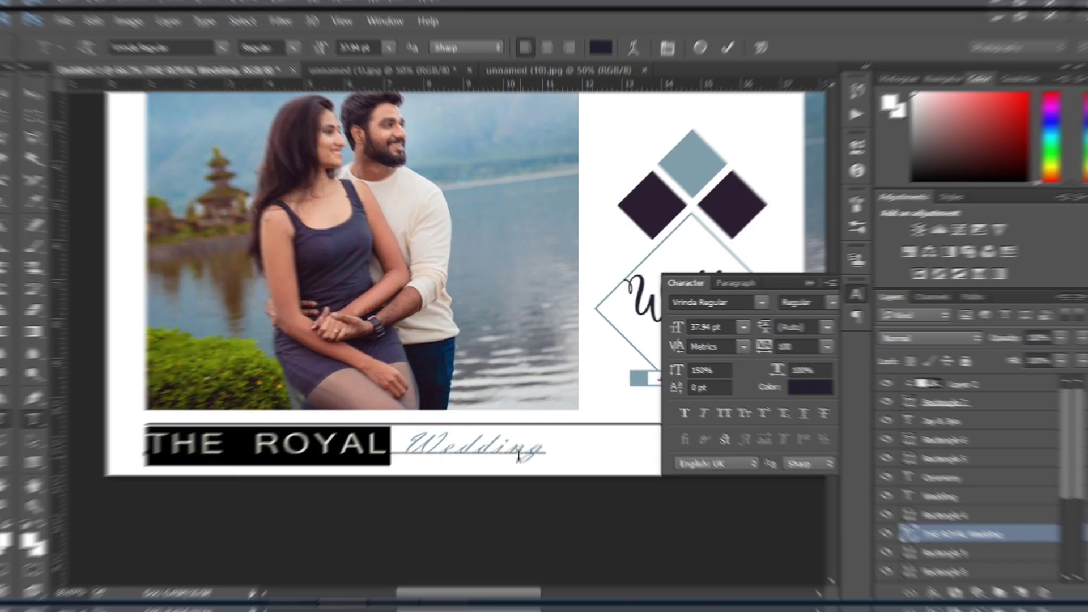